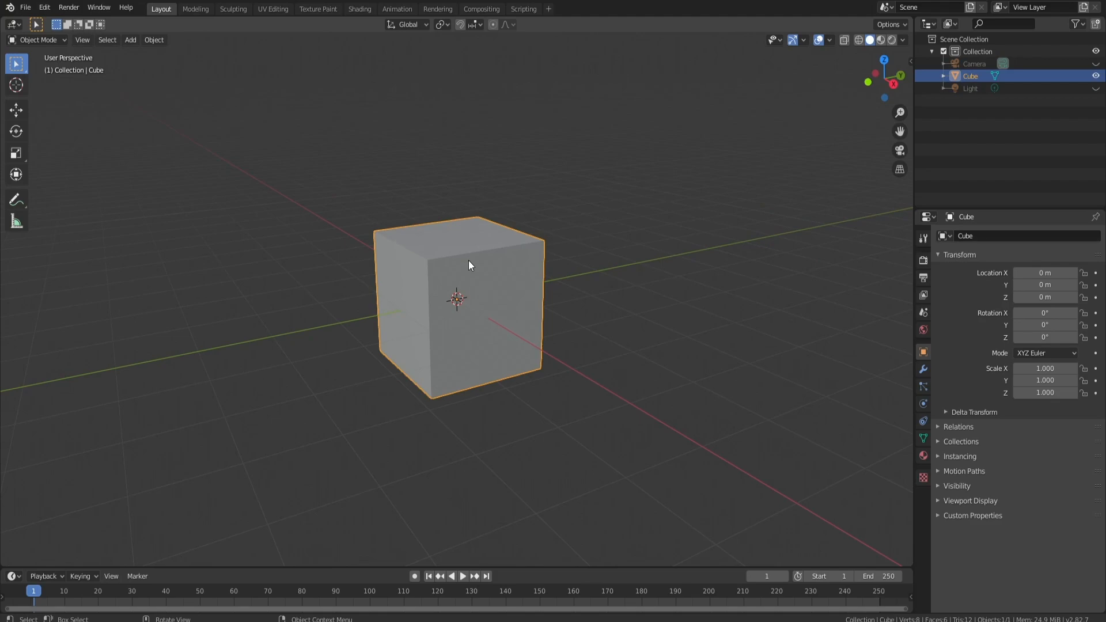
# Replace the default cube with a new cylinder mesh and open its creation settings.
pyautogui.press('Delete')
pyautogui.hotkey('shift', 'a')
pyautogui.moveTo(468, 263)
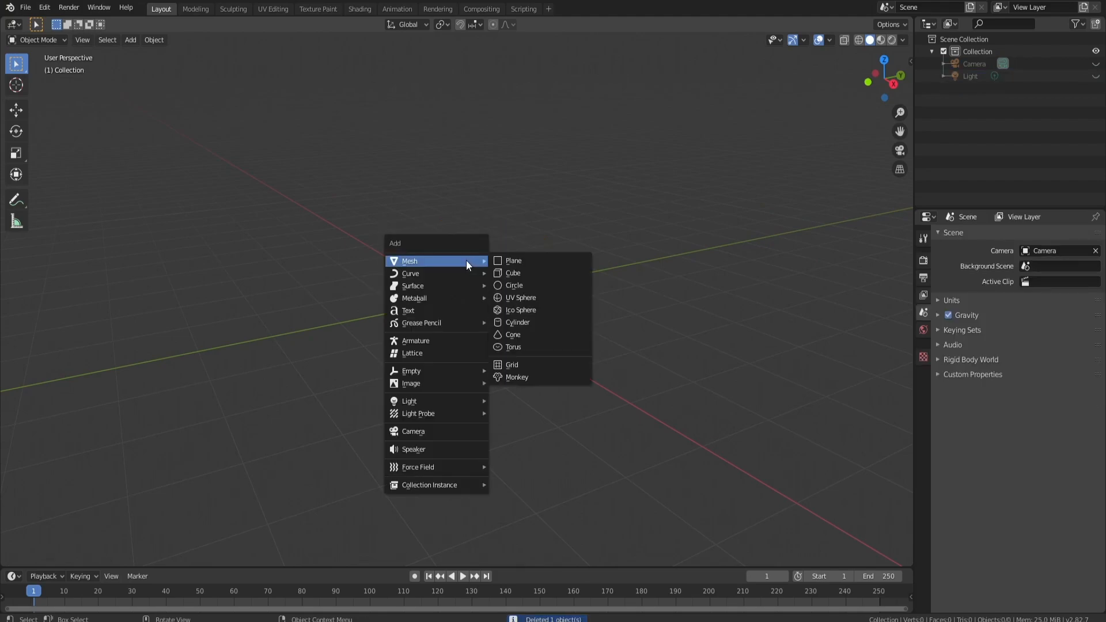
pyautogui.click(522, 321)
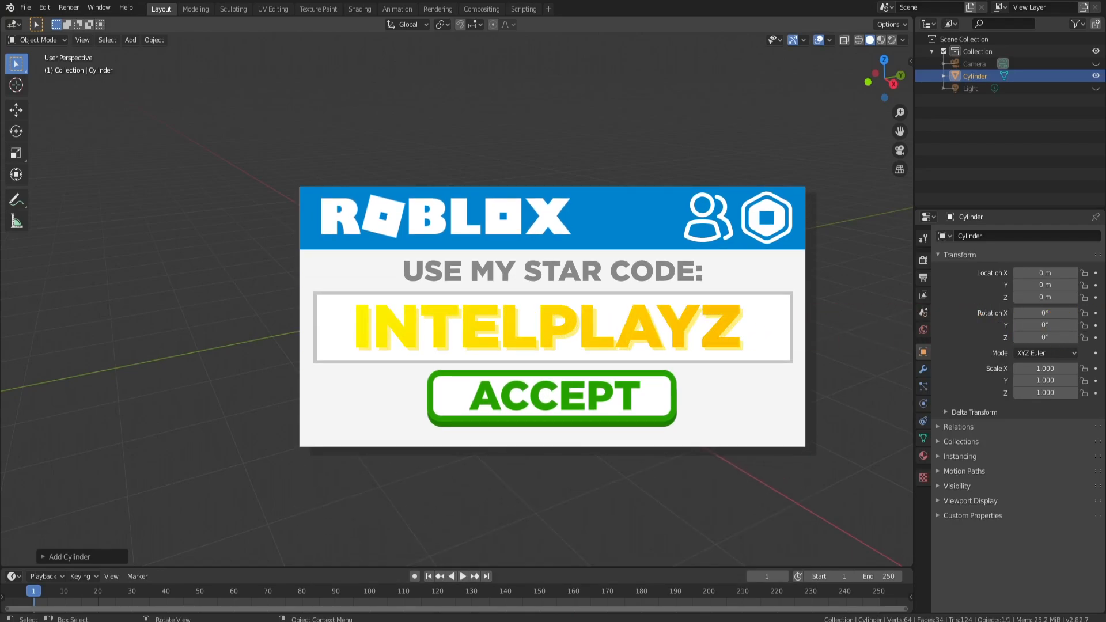
pyautogui.click(49, 556)
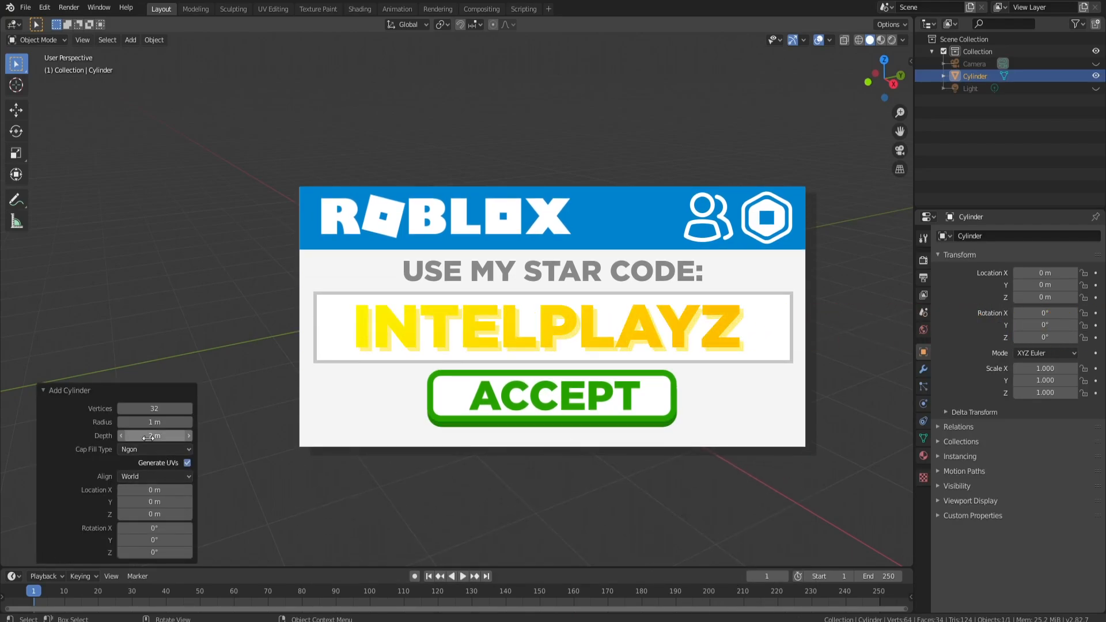
# Try the new cylinder with 8 vertices and then with 12.
pyautogui.click(159, 410)
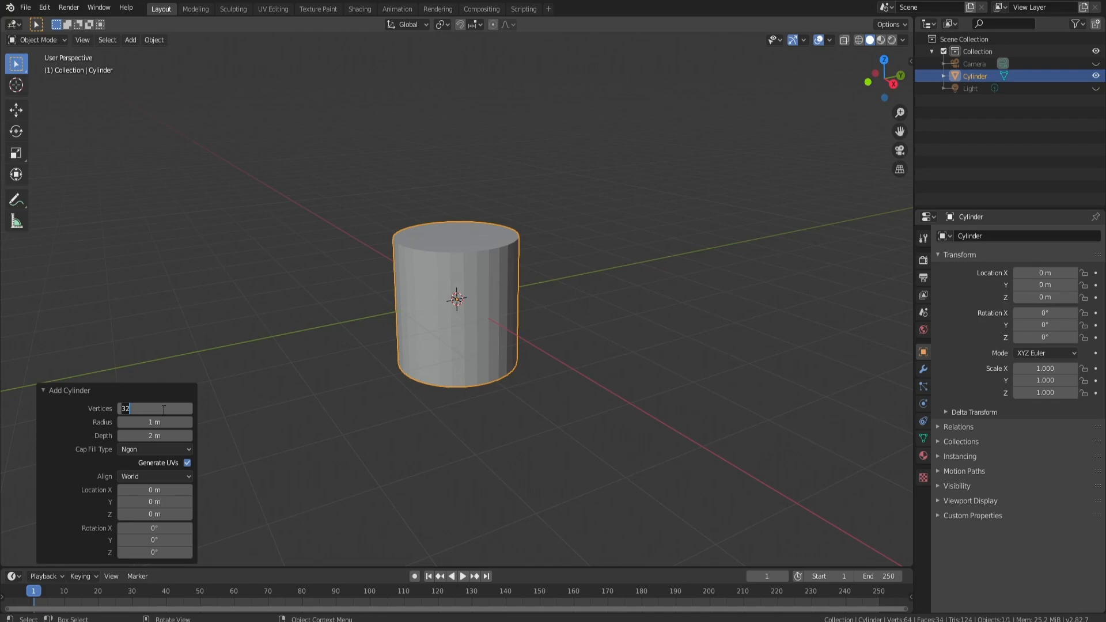
pyautogui.write('8')
pyautogui.press('Return')
pyautogui.moveTo(484, 257); pyautogui.dragTo(205, 362, button='middle')
pyautogui.click(154, 405)
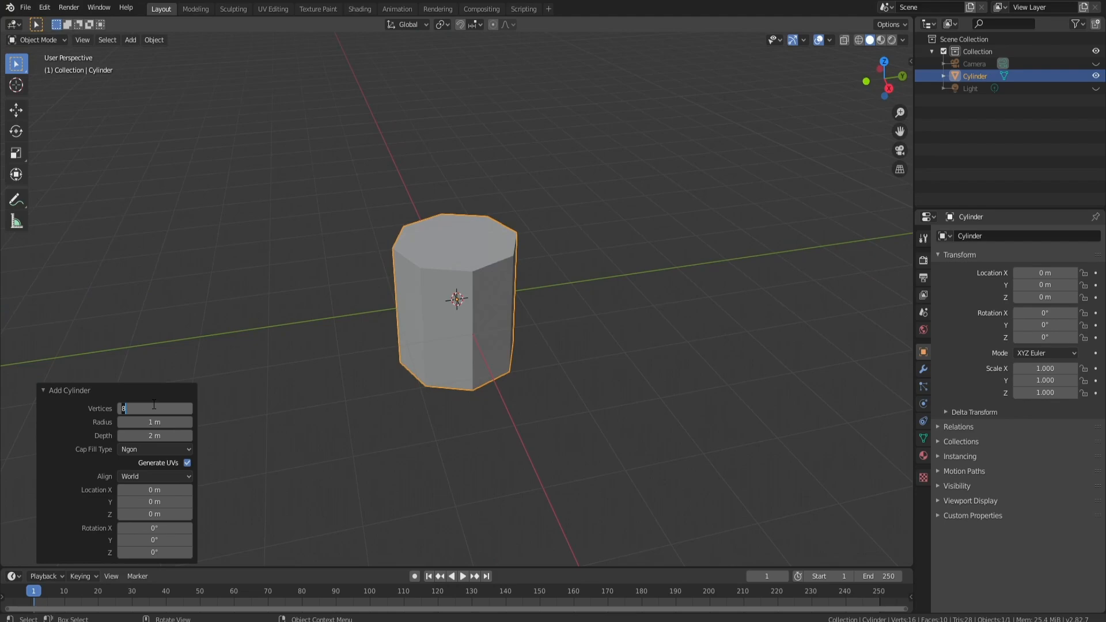
pyautogui.write('12')
pyautogui.press('Return')
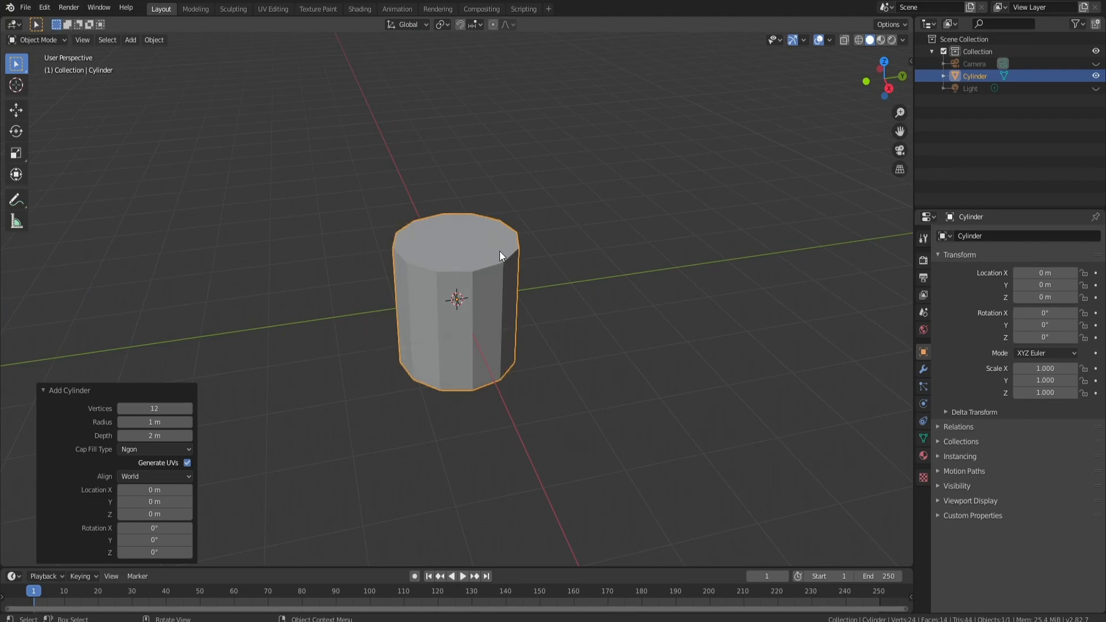
# Set the cylinder's vertex count to 10 and collapse its creation settings.
pyautogui.click(150, 409)
pyautogui.write('10')
pyautogui.press('Return')
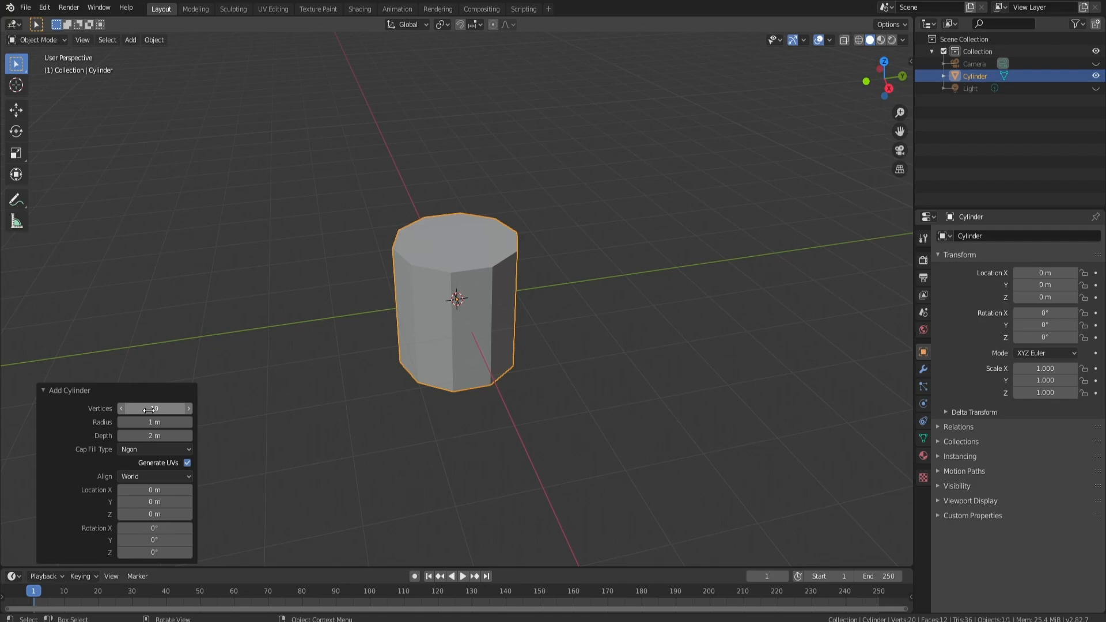
pyautogui.click(45, 390)
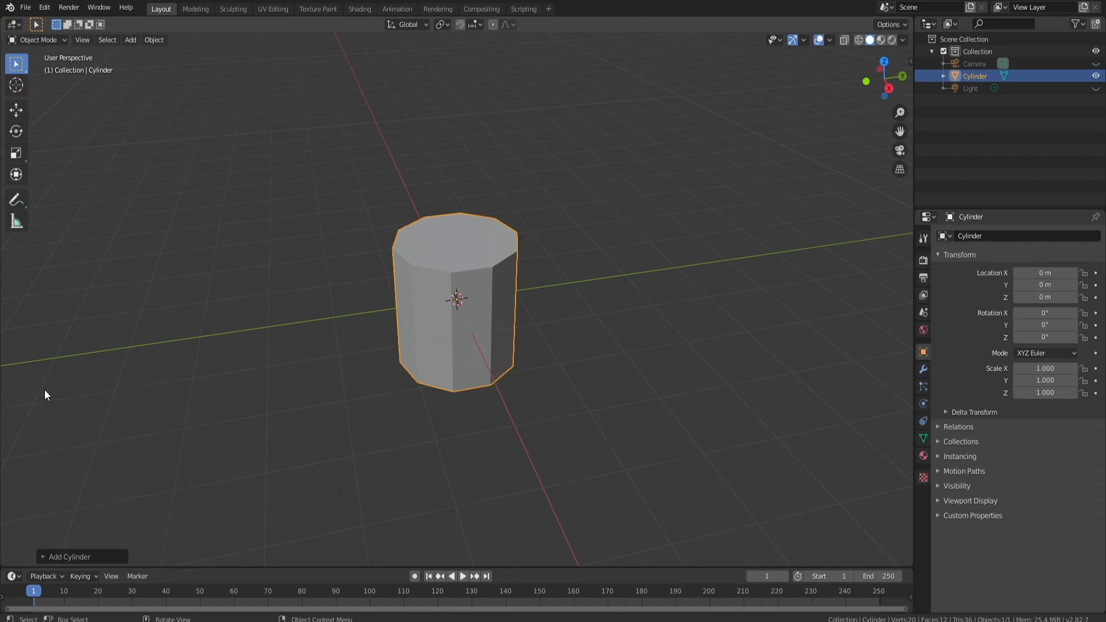
# In Edit Mode, scale the whole cylinder along Z into a tall column and adjust its overall size.
pyautogui.press('Tab')
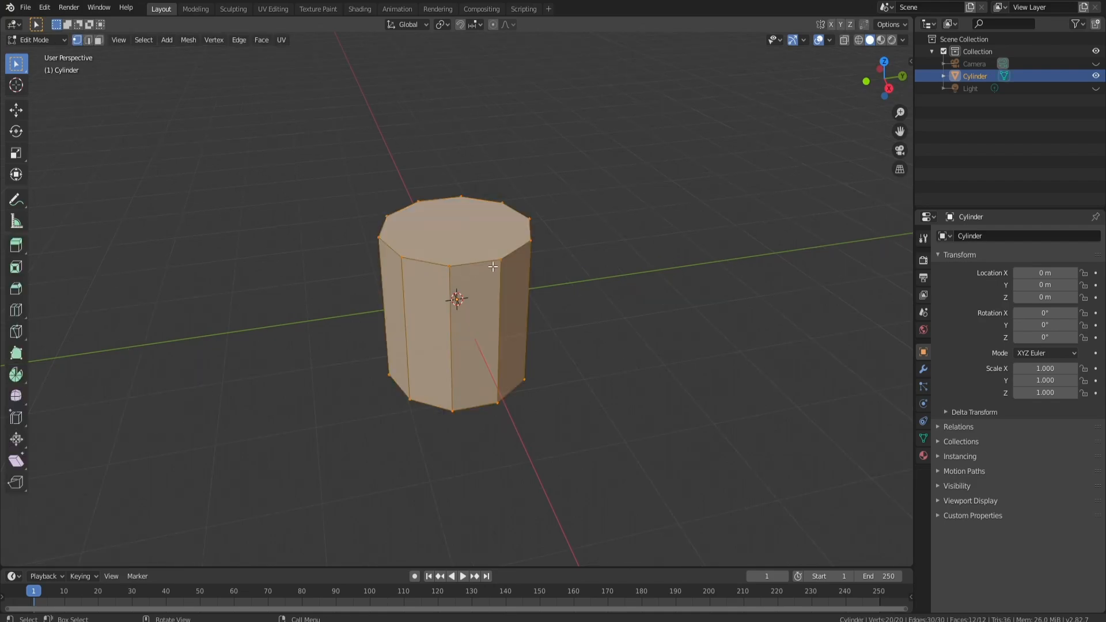
pyautogui.moveTo(442, 271); pyautogui.dragTo(472, 217, button='middle')
pyautogui.scroll(-1, 472, 217)
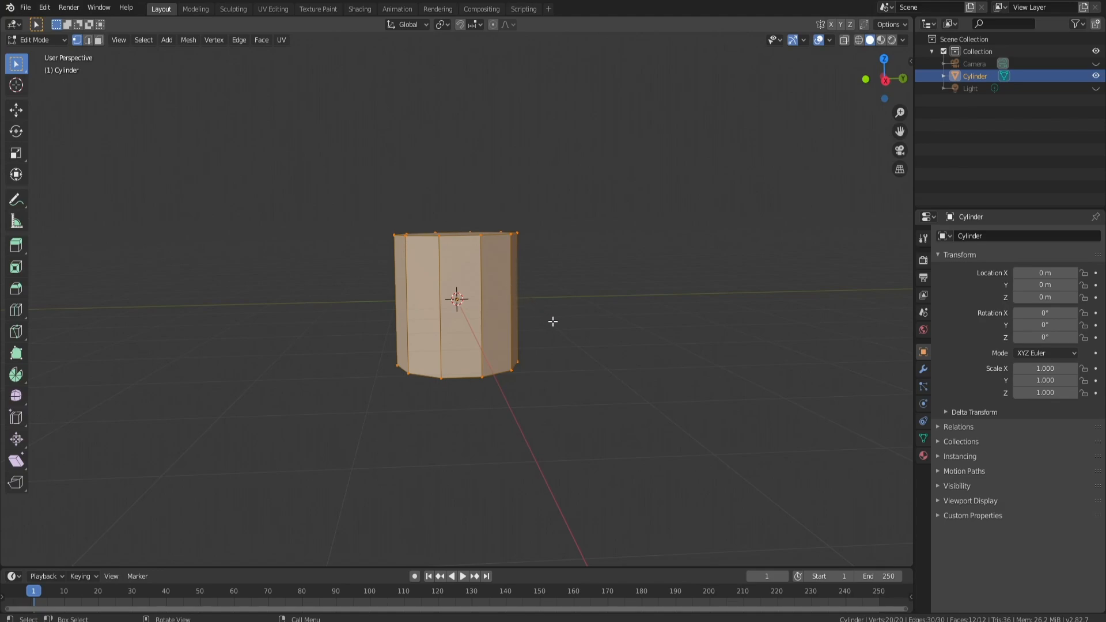
pyautogui.press('s')
pyautogui.press('z')
pyautogui.click(778, 330)
pyautogui.scroll(-5, 554, 322)
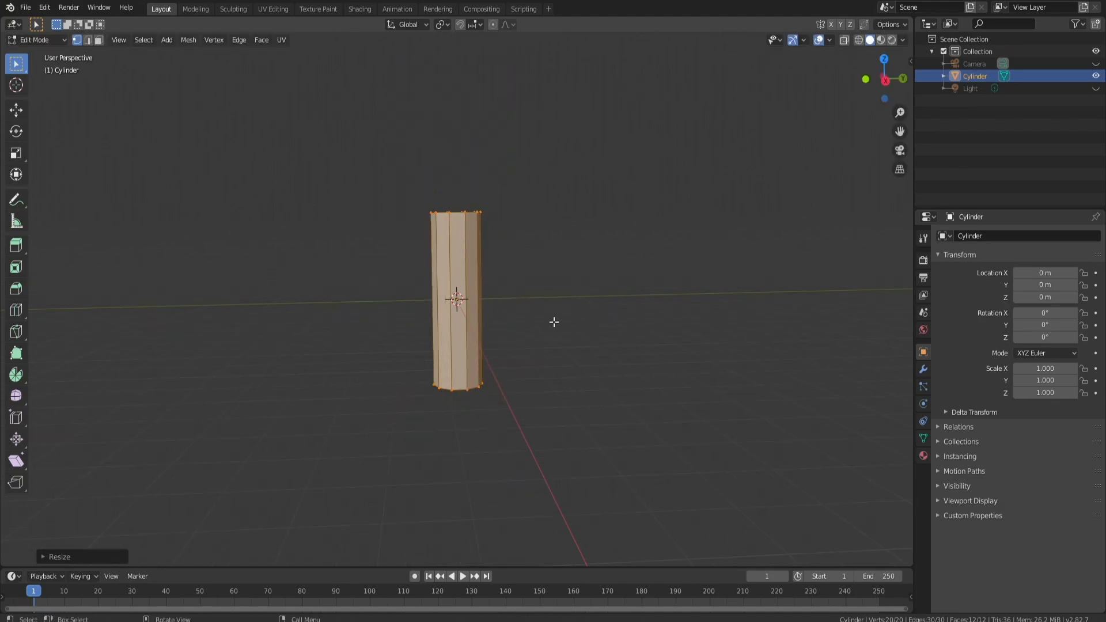
pyautogui.scroll(2, 554, 322)
pyautogui.press('s')
pyautogui.click(592, 333)
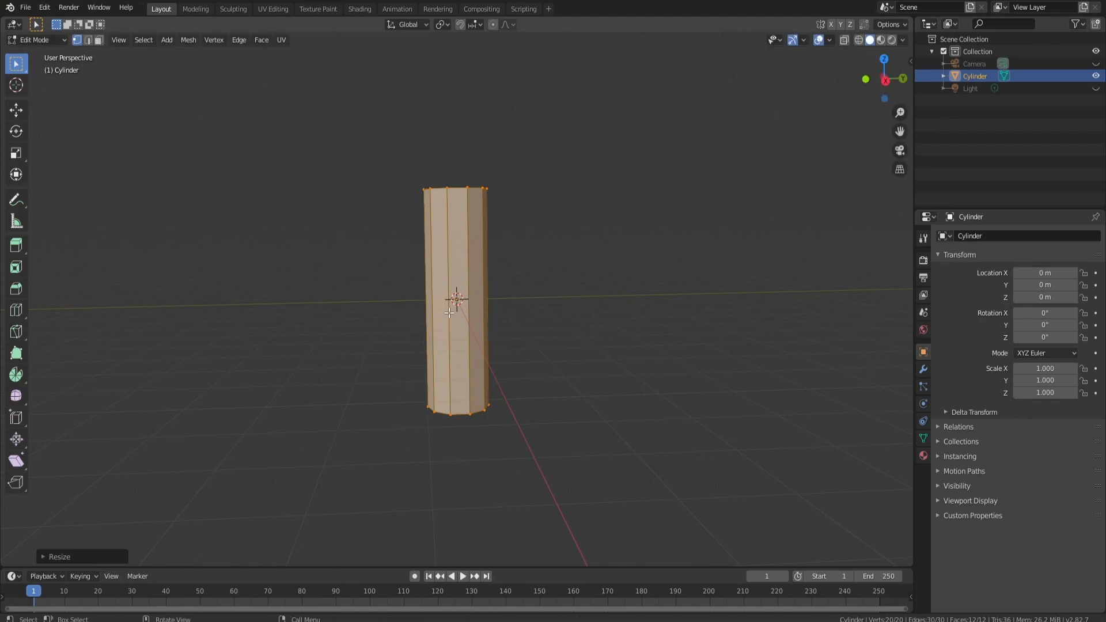
# Add 10 evenly spaced horizontal loop cuts along the column without sliding them.
pyautogui.hotkey('ctrl', 'r')
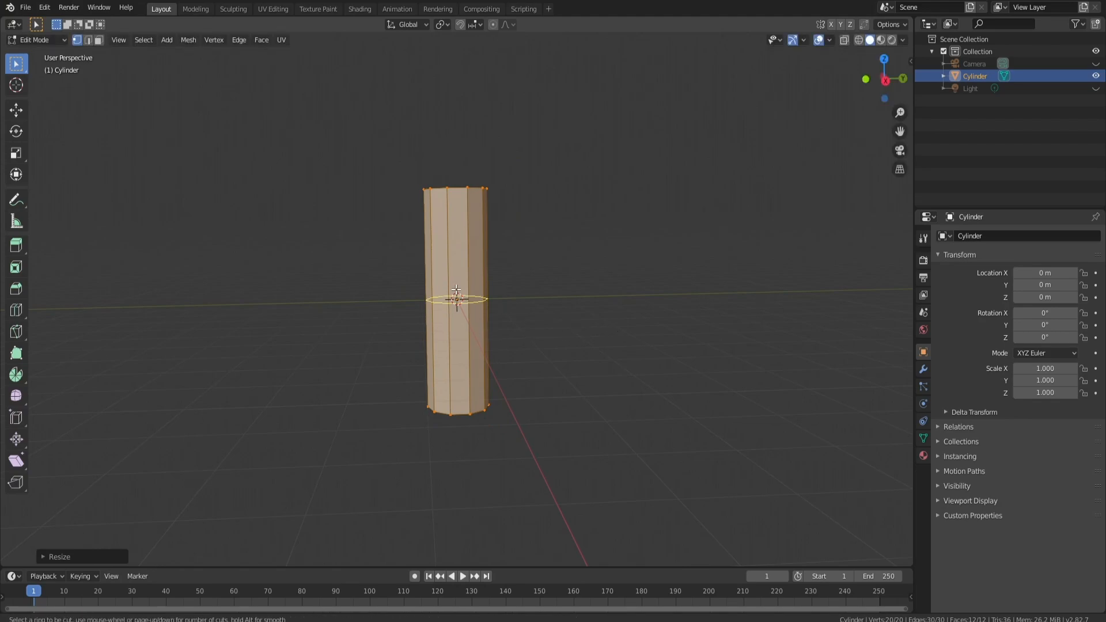
pyautogui.scroll(7, 457, 290)
pyautogui.scroll(1, 456, 290)
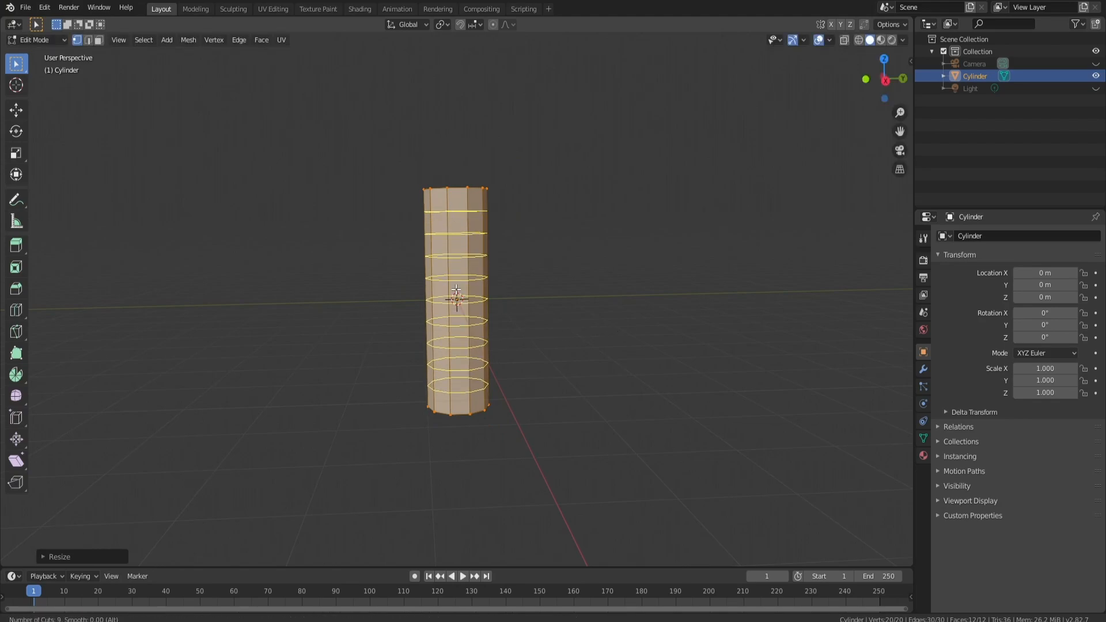
pyautogui.scroll(1, 456, 290)
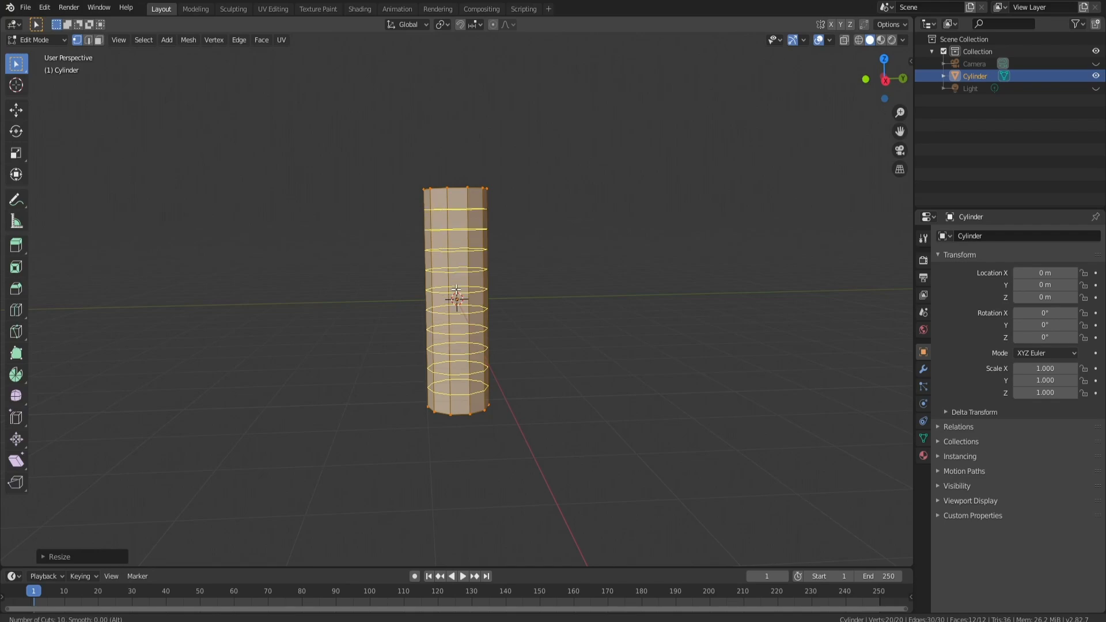
pyautogui.click(456, 290)
pyautogui.rightClick(456, 290)
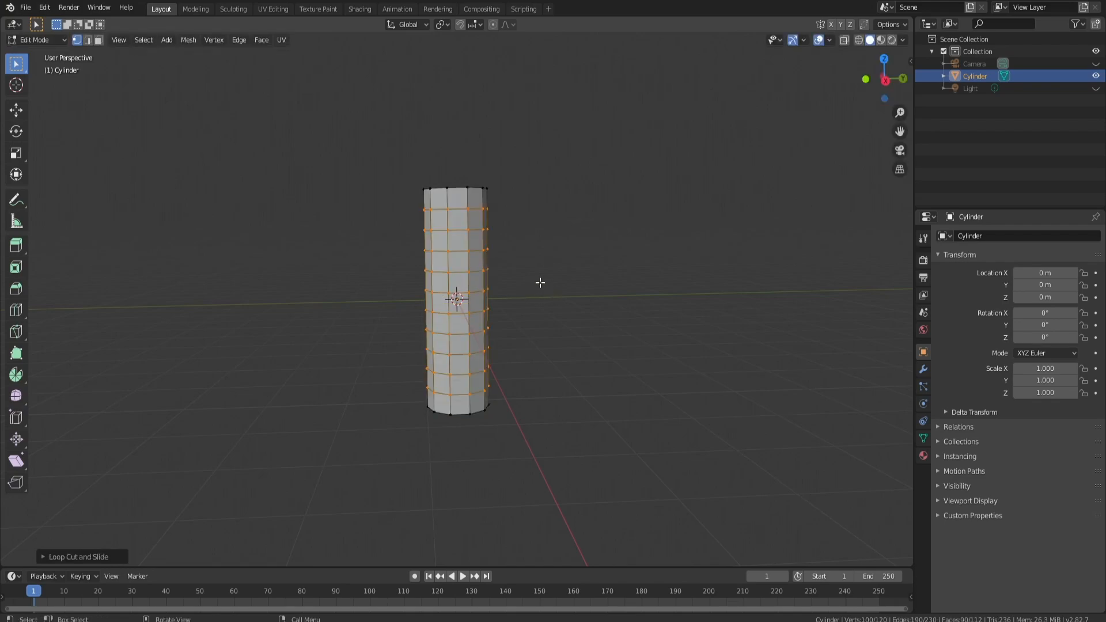
# In face select mode, select the two lowest stacked faces on one side of the column and extrude them outward.
pyautogui.moveTo(540, 282); pyautogui.dragTo(511, 284, button='middle')
pyautogui.scroll(2, 512, 279)
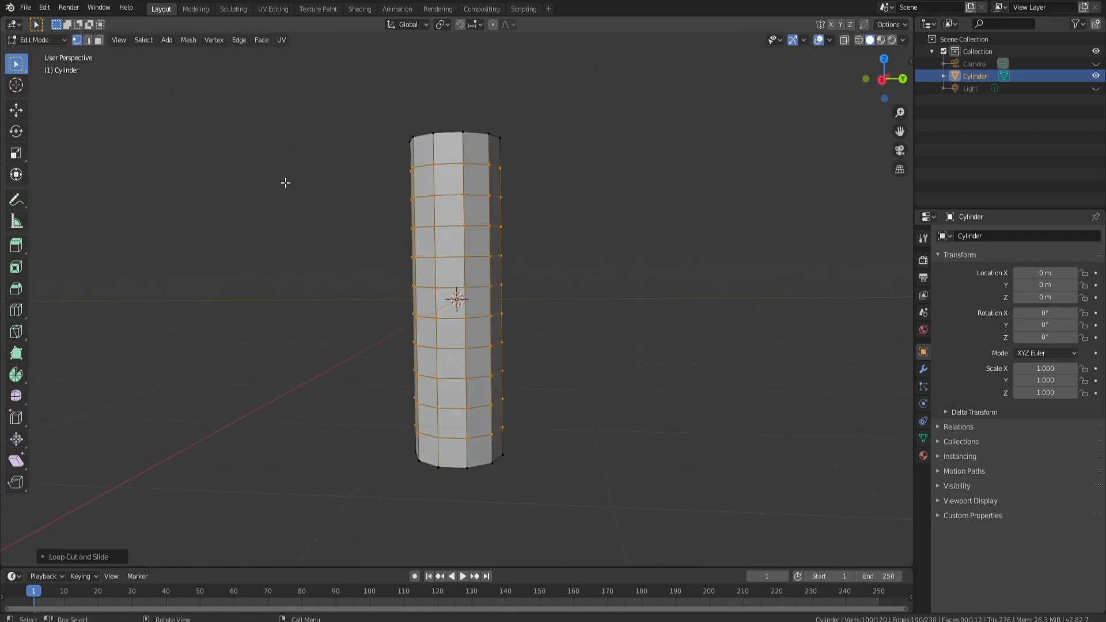
pyautogui.press('3')
pyautogui.moveTo(397, 444); pyautogui.dragTo(410, 459, button='middle')
pyautogui.click(423, 451)
pyautogui.keyDown('shift'); pyautogui.click(423, 420); pyautogui.keyUp('shift')
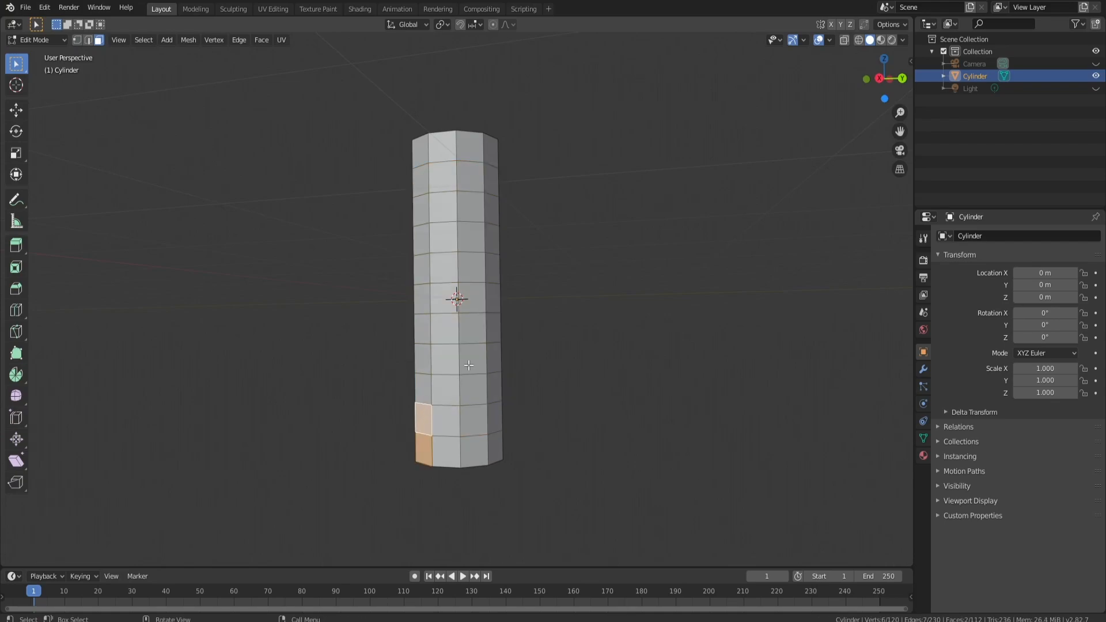
pyautogui.moveTo(469, 365); pyautogui.dragTo(443, 385, button='middle')
pyautogui.press('e')
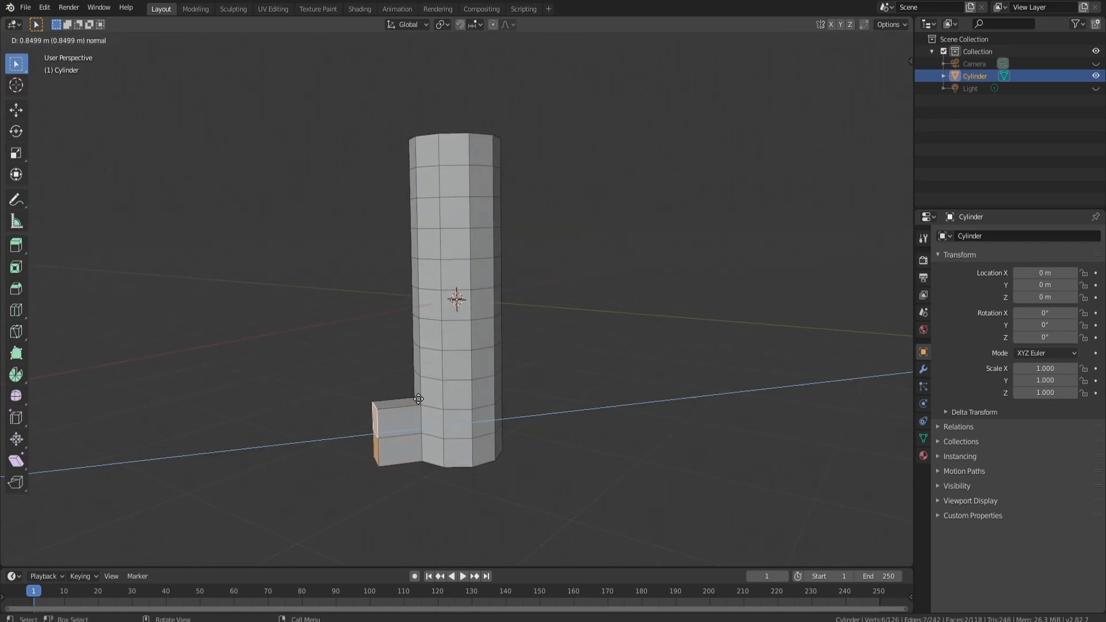
pyautogui.click(411, 402)
# Redo the two-face root extrusion at a shorter length and scale its end faces down.
pyautogui.click(365, 450)
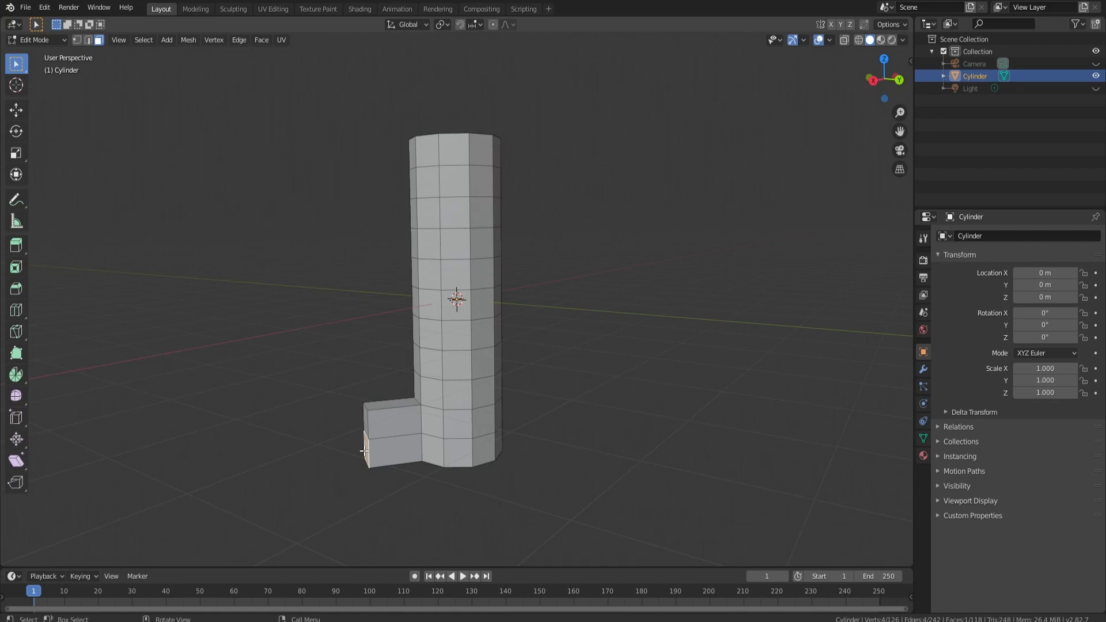
pyautogui.press('e')
pyautogui.click(438, 432)
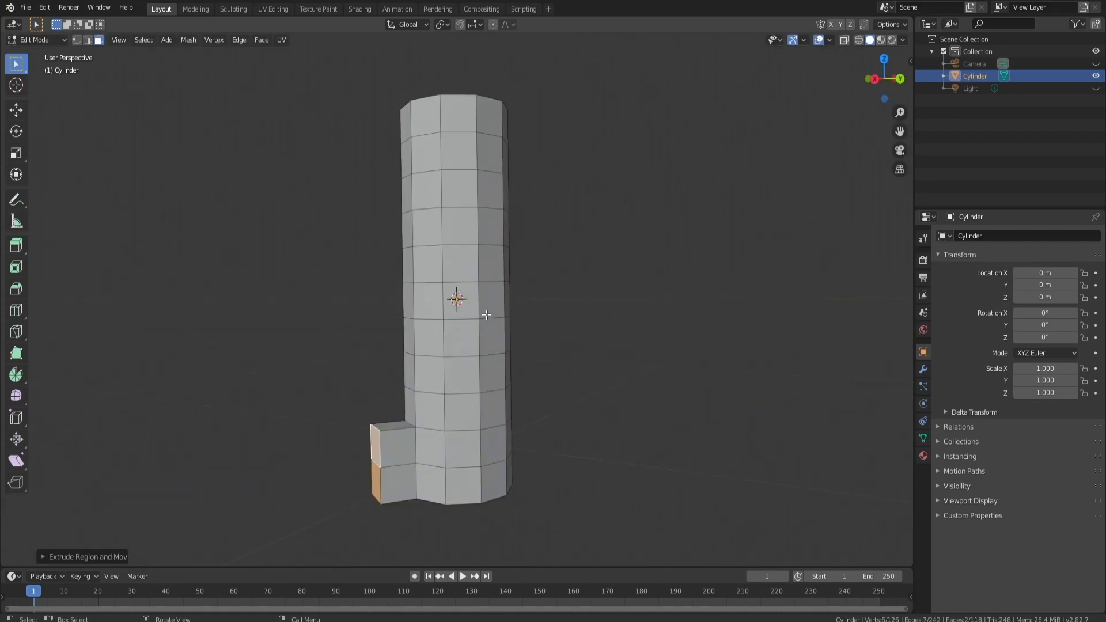
pyautogui.press('s')
pyautogui.click(451, 367)
# Move the lower end face of the root stub outward, down and sideways to shape a tapered root.
pyautogui.click(375, 477)
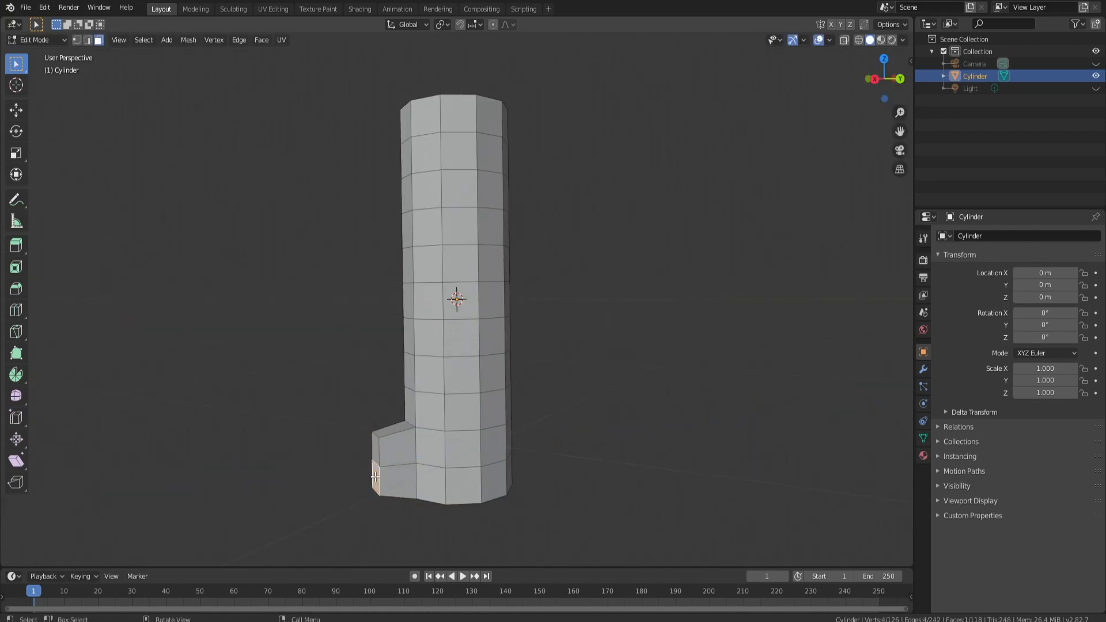
pyautogui.click(16, 110)
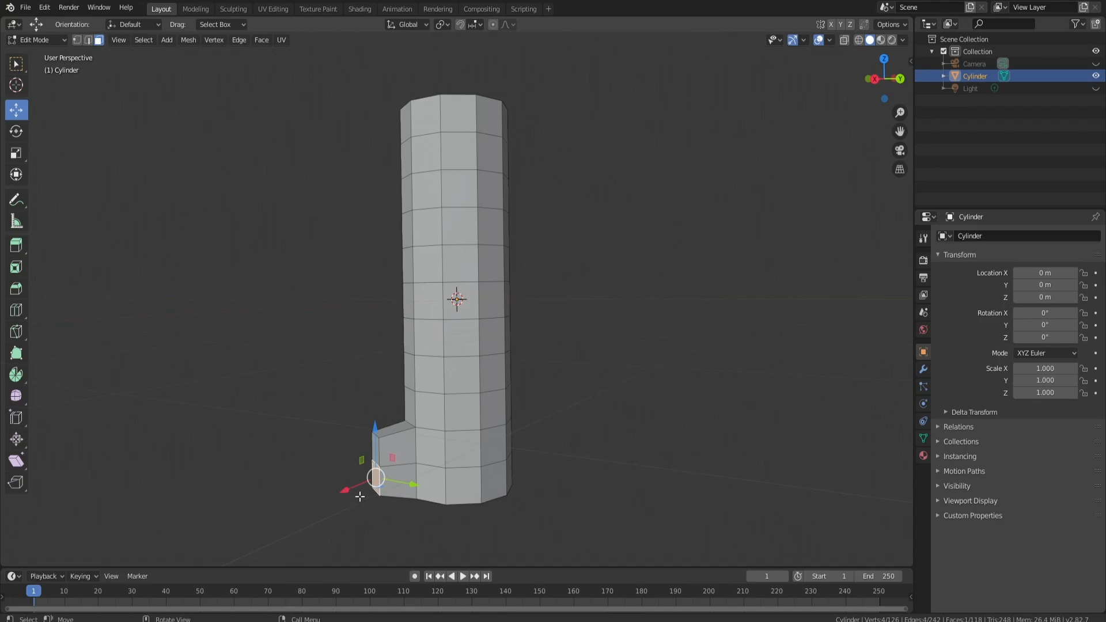
pyautogui.moveTo(359, 496); pyautogui.dragTo(326, 488)
pyautogui.moveTo(326, 487); pyautogui.dragTo(337, 437, button='middle')
pyautogui.moveTo(325, 435); pyautogui.dragTo(325, 443)
pyautogui.moveTo(372, 427); pyautogui.dragTo(455, 460, button='middle')
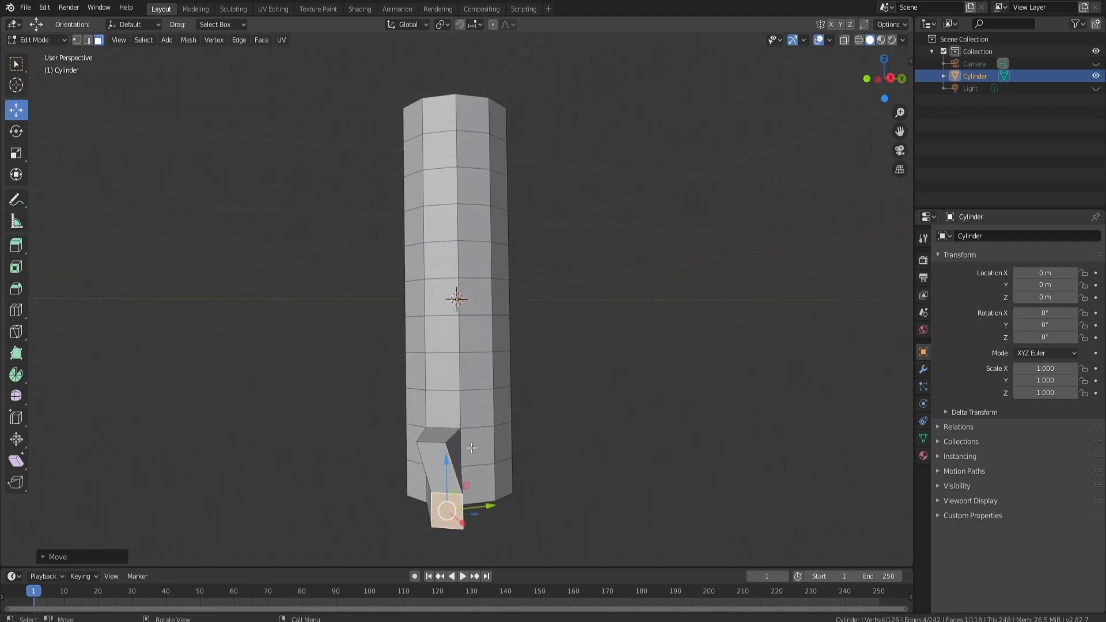
pyautogui.moveTo(491, 507); pyautogui.dragTo(453, 505)
pyautogui.moveTo(453, 505); pyautogui.dragTo(425, 423, button='middle')
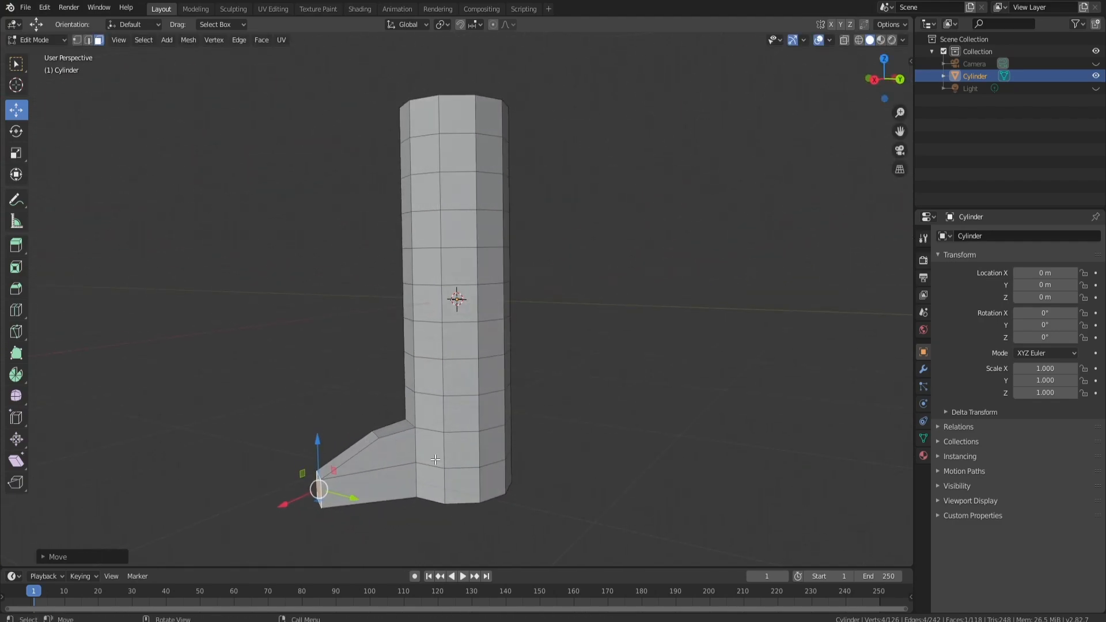
# Select a lowest-row face on the trunk's side without a root and shift it slightly with the Move tool.
pyautogui.moveTo(519, 435); pyautogui.dragTo(335, 444, button='middle')
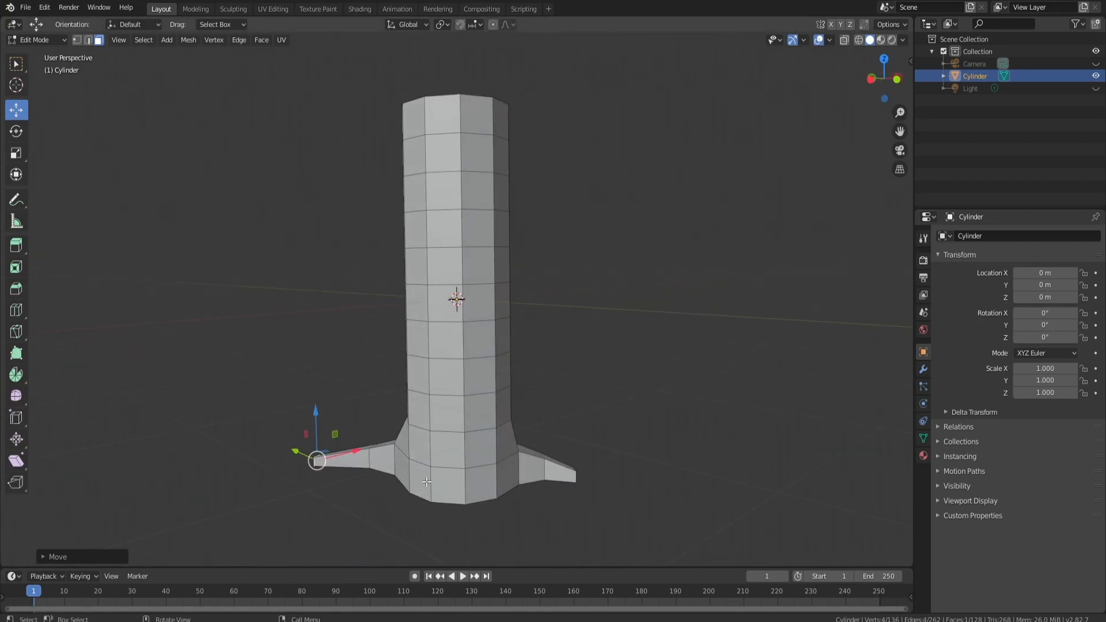
pyautogui.click(451, 484)
pyautogui.moveTo(452, 484); pyautogui.dragTo(566, 506, button='middle')
pyautogui.moveTo(483, 456); pyautogui.dragTo(487, 459)
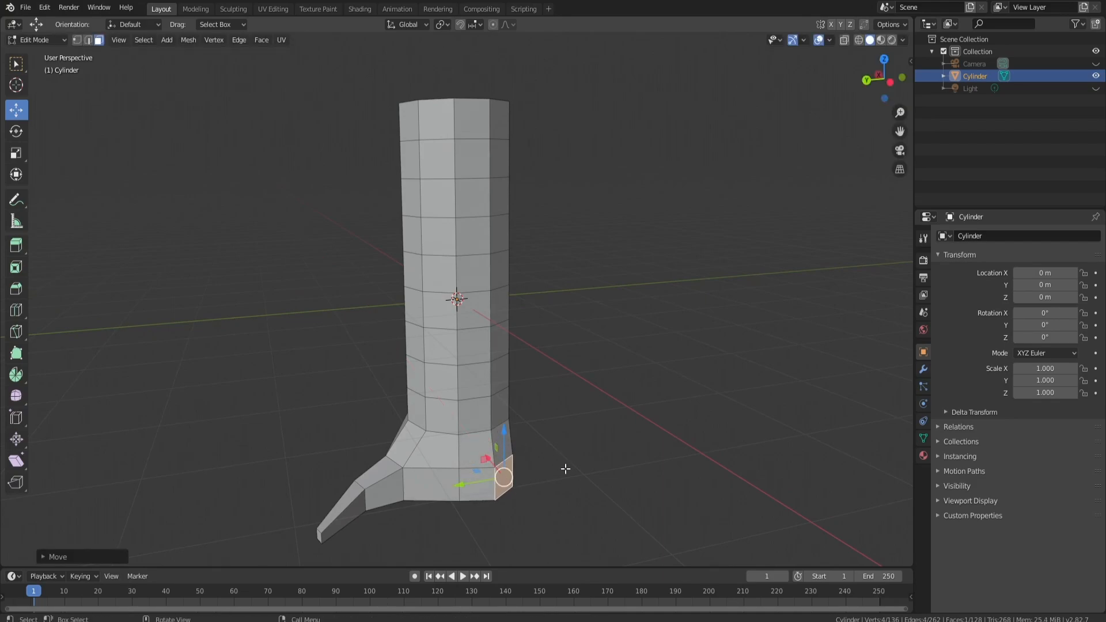
# Extrude the selected base face outward as a third root, scale its end down and move it along Z.
pyautogui.press('e')
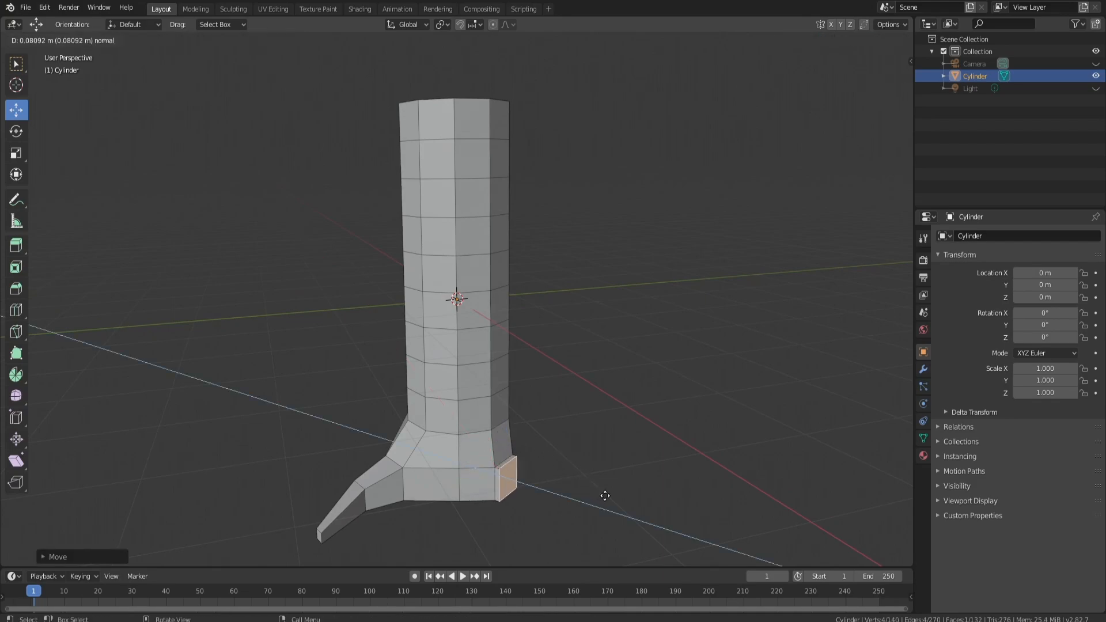
pyautogui.click(625, 503)
pyautogui.press('s')
pyautogui.click(643, 509)
pyautogui.moveTo(643, 510); pyautogui.dragTo(558, 474, button='middle')
pyautogui.press('g')
pyautogui.press('z')
pyautogui.click(564, 434)
# Extrude a second segment of the third root, then shrink its end, adjust it along Z and rotate it in top view.
pyautogui.press('e')
pyautogui.click(680, 492)
pyautogui.press('s')
pyautogui.click(693, 494)
pyautogui.press('g')
pyautogui.press('z')
pyautogui.click(602, 439)
pyautogui.press('r')
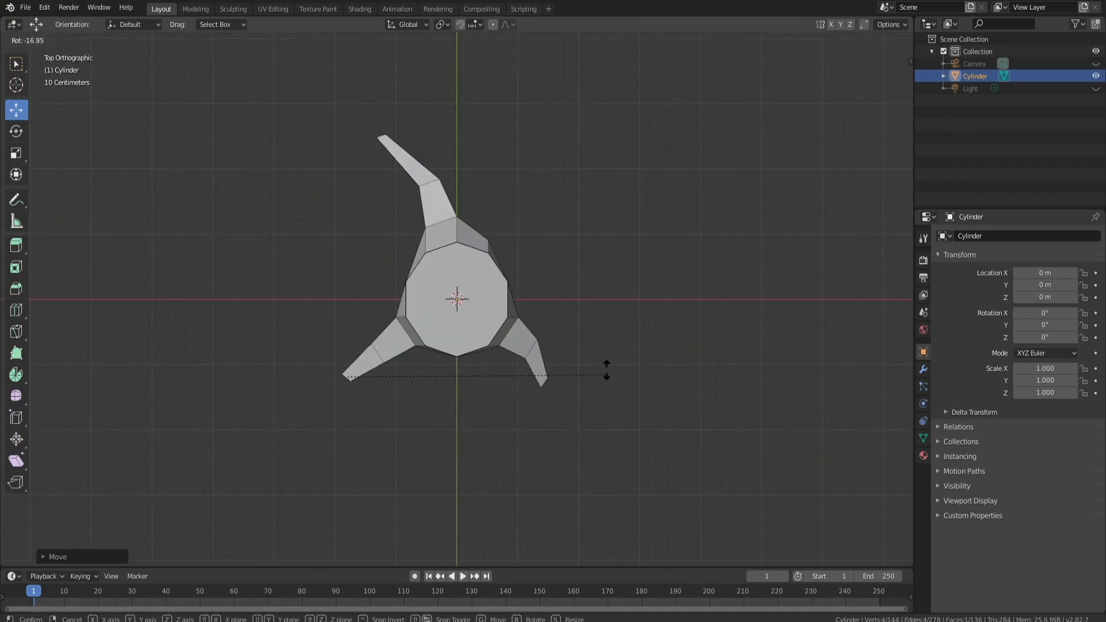
pyautogui.click(593, 349)
# Extrude the third root's end face about 0.8 m further and scale it down to a narrow tip.
pyautogui.press('e')
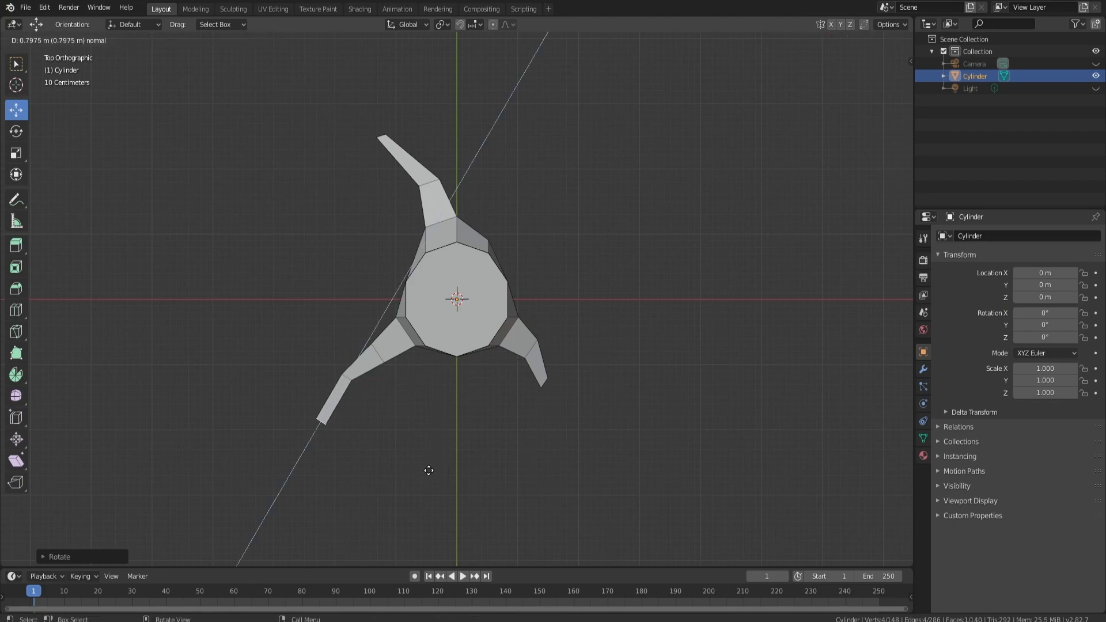
pyautogui.click(430, 471)
pyautogui.press('s')
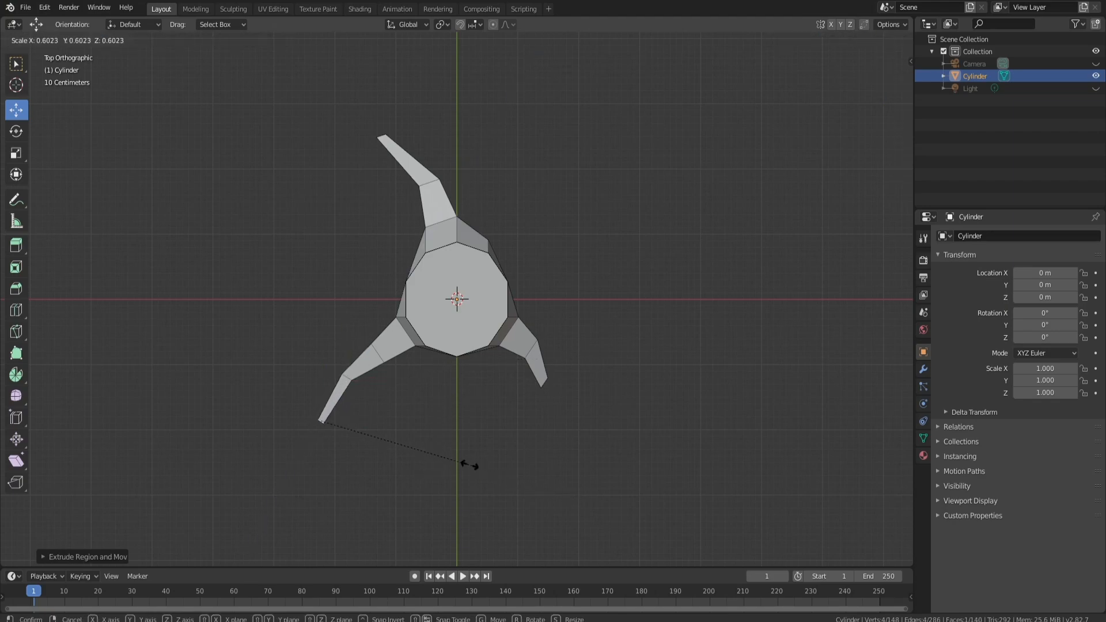
pyautogui.click(395, 444)
# Reposition the third root's tip using proportional editing with an adjusted influence size.
pyautogui.moveTo(479, 444); pyautogui.dragTo(634, 450, button='middle')
pyautogui.moveTo(637, 436); pyautogui.dragTo(640, 442)
pyautogui.moveTo(641, 484); pyautogui.dragTo(616, 483)
pyautogui.scroll(-5, 634, 484)
pyautogui.scroll(-3, 618, 483)
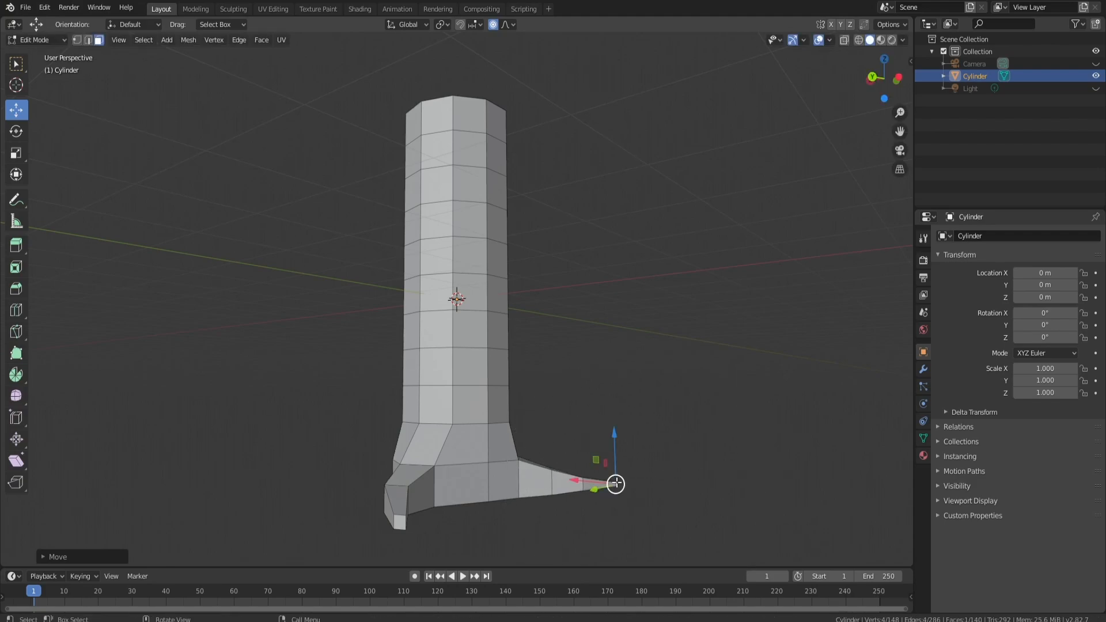
# Move the upper edge where a root joins the trunk using proportional editing with an influence size of 1.00.
pyautogui.moveTo(615, 483); pyautogui.dragTo(368, 523, button='middle')
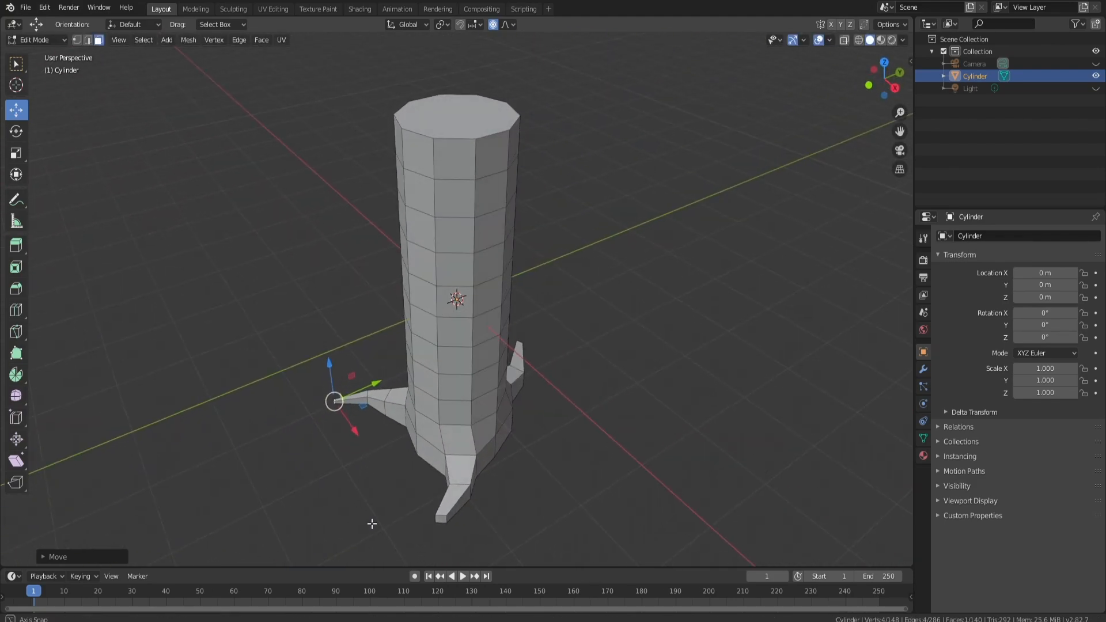
pyautogui.moveTo(544, 513); pyautogui.dragTo(466, 375, button='middle')
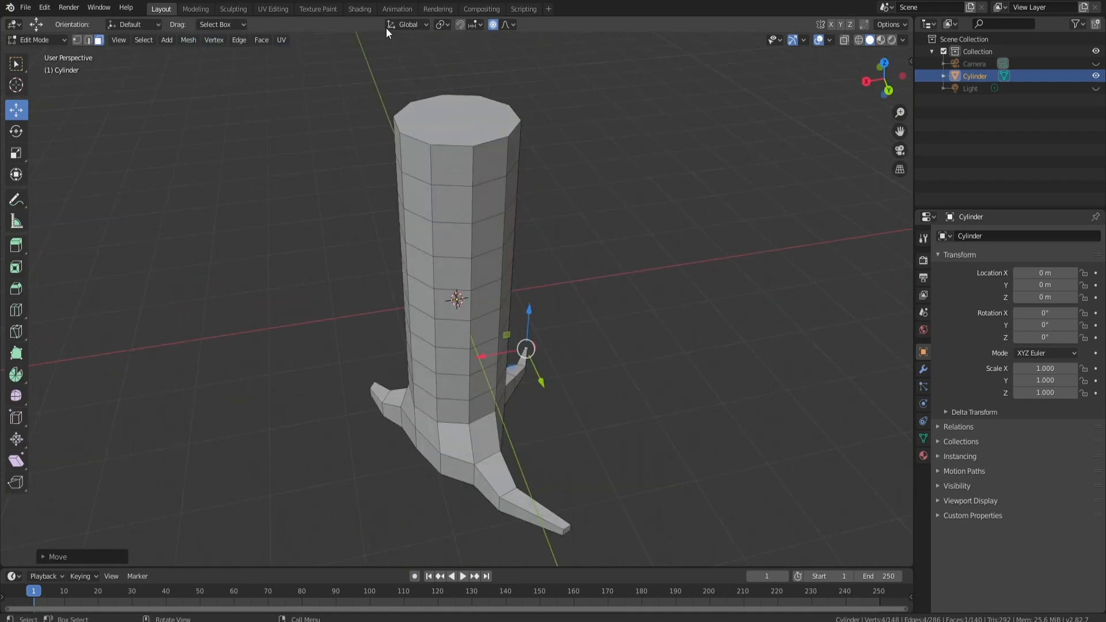
pyautogui.click(88, 40)
pyautogui.click(488, 453)
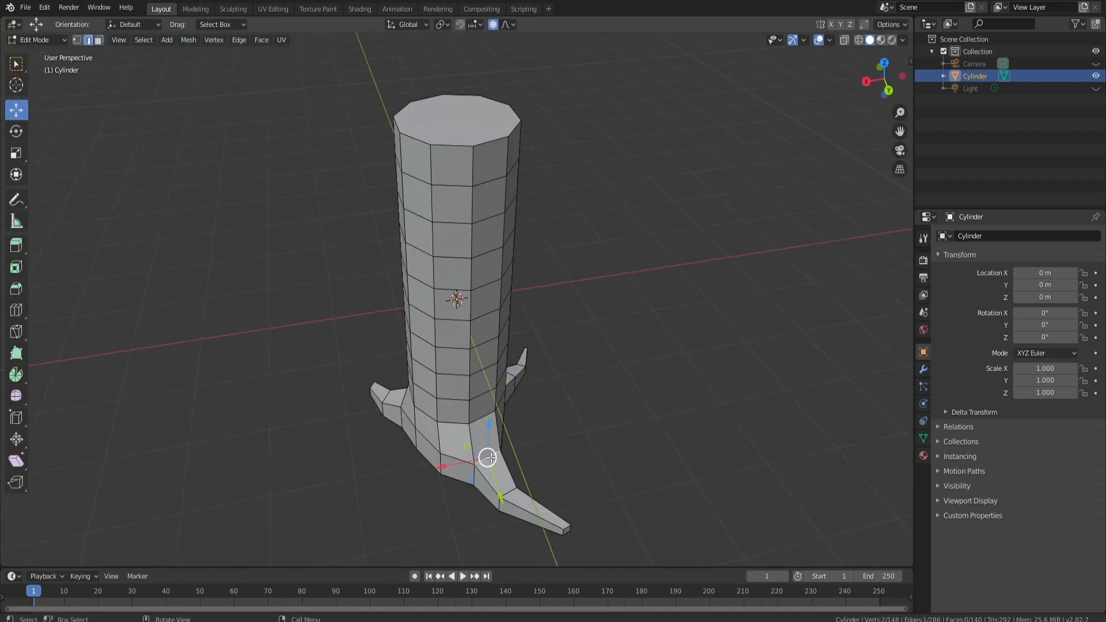
pyautogui.moveTo(577, 483); pyautogui.dragTo(616, 458, button='middle')
pyautogui.press('g')
pyautogui.scroll(6, 562, 487)
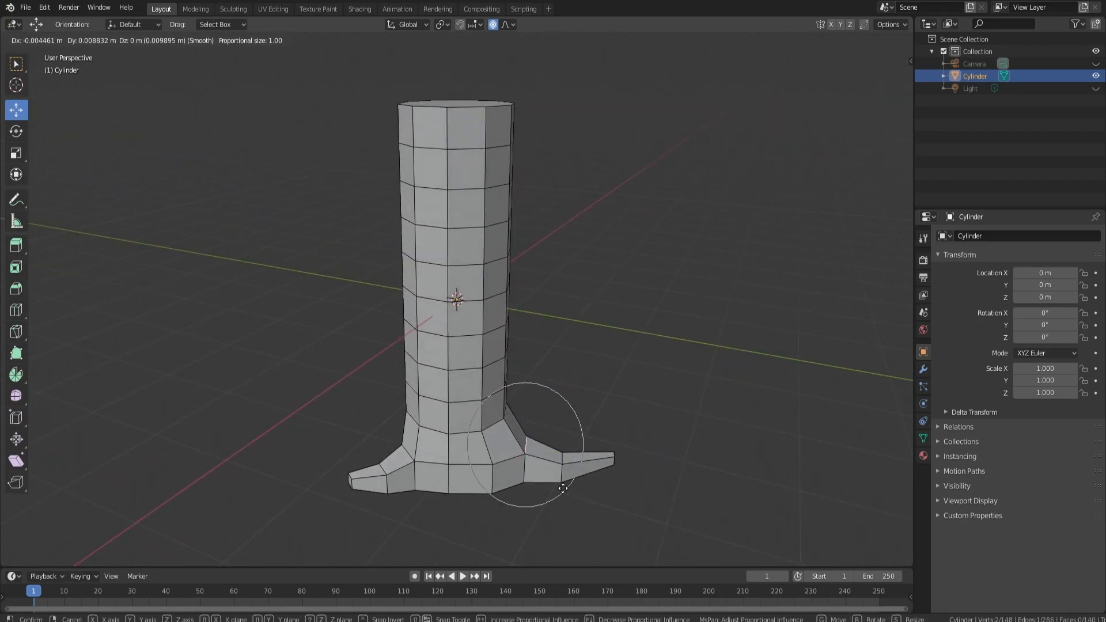
pyautogui.click(556, 487)
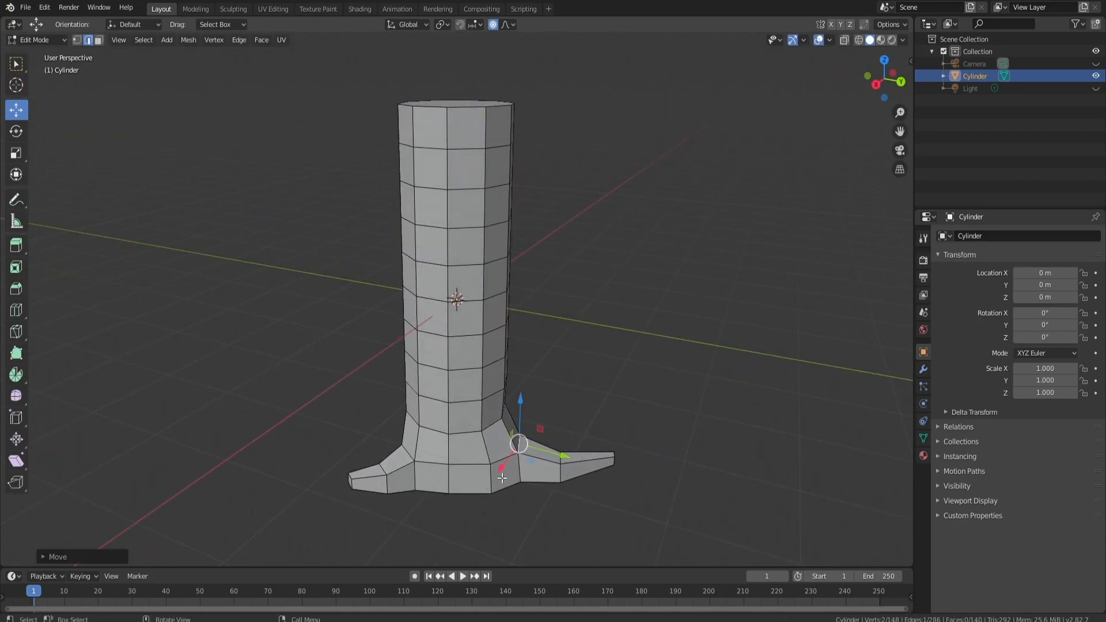
# Nudge the trunk's base edge between two roots and its end vertex with proportional editing, then review the shape in Object Mode.
pyautogui.press('g')
pyautogui.click(530, 479)
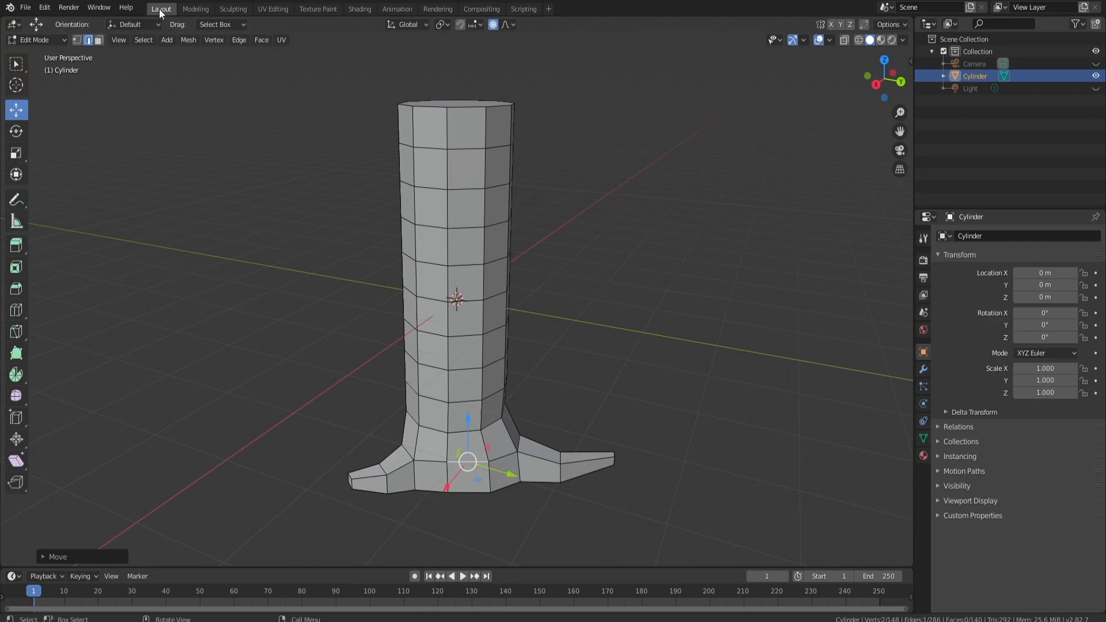
pyautogui.press('1')
pyautogui.click(491, 465)
pyautogui.press('g')
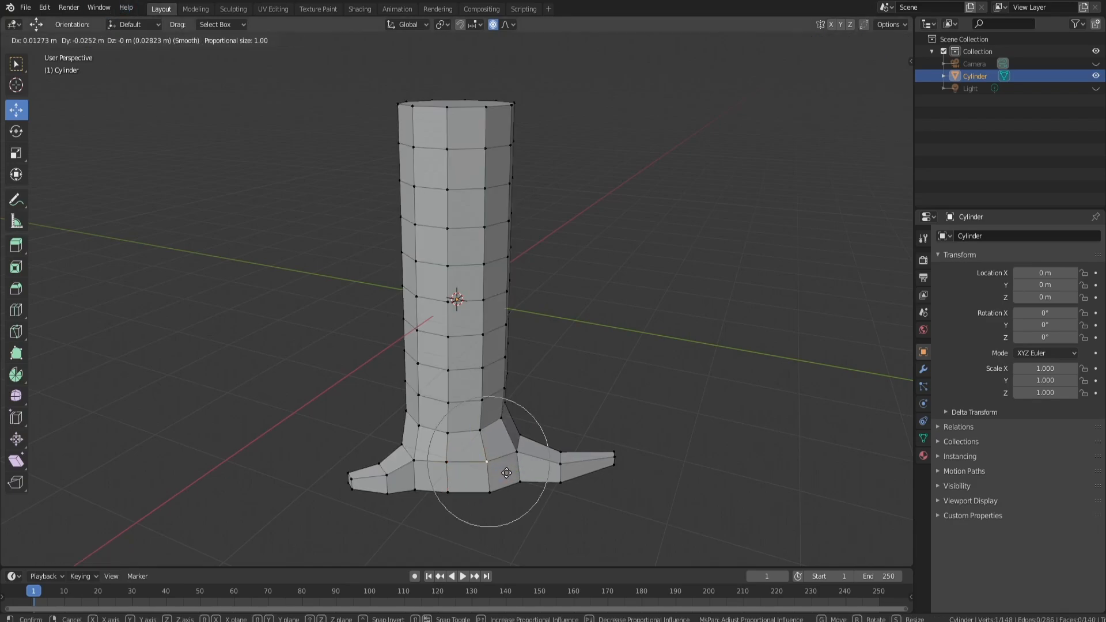
pyautogui.click(514, 475)
pyautogui.moveTo(550, 476); pyautogui.dragTo(345, 458, button='middle')
pyautogui.press('Tab')
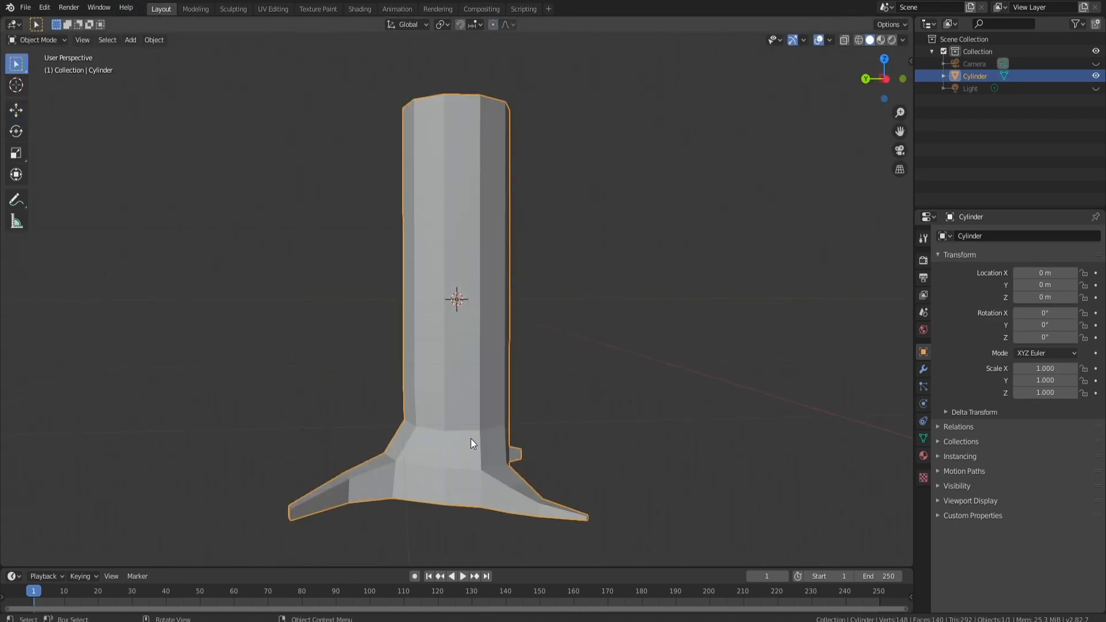
# Bend the trunk into an S-curve by shifting successive horizontal edge loops and the top loop sideways with proportional editing.
pyautogui.scroll(-3, 517, 322)
pyautogui.press('Tab')
pyautogui.moveTo(530, 311); pyautogui.dragTo(488, 329, button='middle')
pyautogui.moveTo(520, 242)
pyautogui.mouseDown(button='middle')
pyautogui.moveTo(514, 271)
pyautogui.moveTo(512, 226)
pyautogui.mouseUp(button='middle')
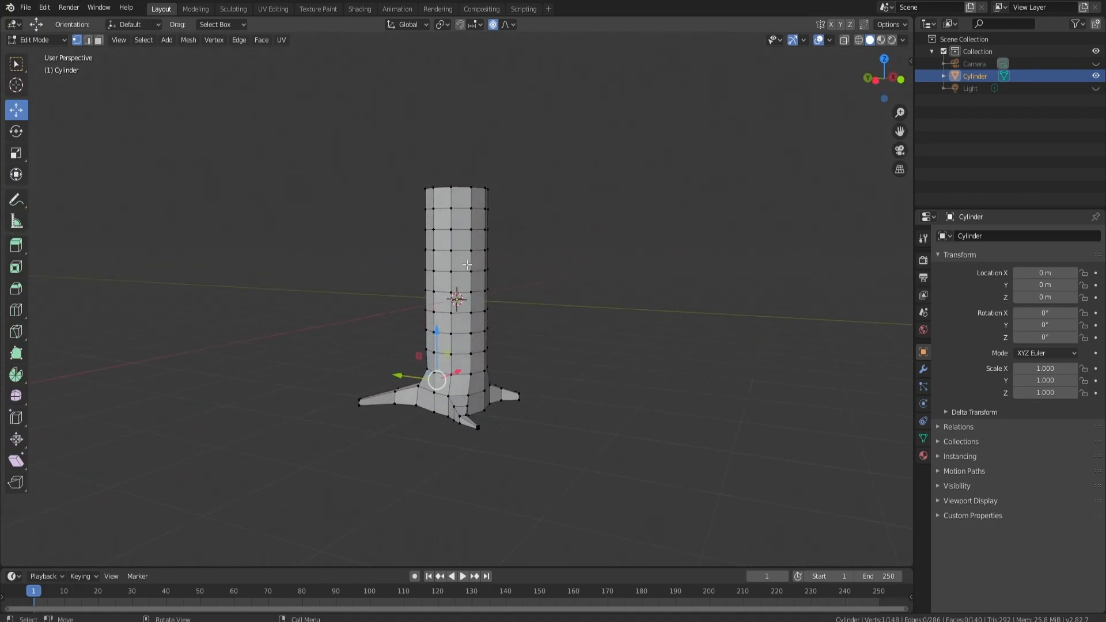
pyautogui.press('2')
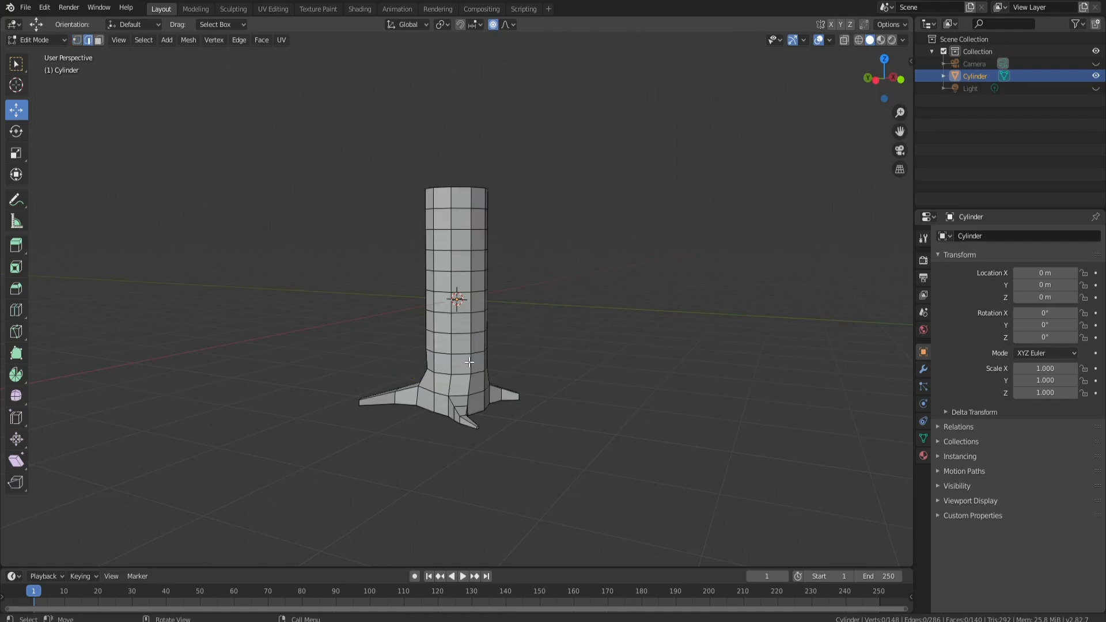
pyautogui.keyDown('alt'); pyautogui.click(487, 352); pyautogui.keyUp('alt')
pyautogui.moveTo(438, 344); pyautogui.dragTo(435, 269)
pyautogui.keyDown('alt'); pyautogui.click(455, 313); pyautogui.keyUp('alt')
pyautogui.keyDown('alt'); pyautogui.click(448, 291); pyautogui.keyUp('alt')
pyautogui.keyDown('alt'); pyautogui.click(443, 269); pyautogui.keyUp('alt')
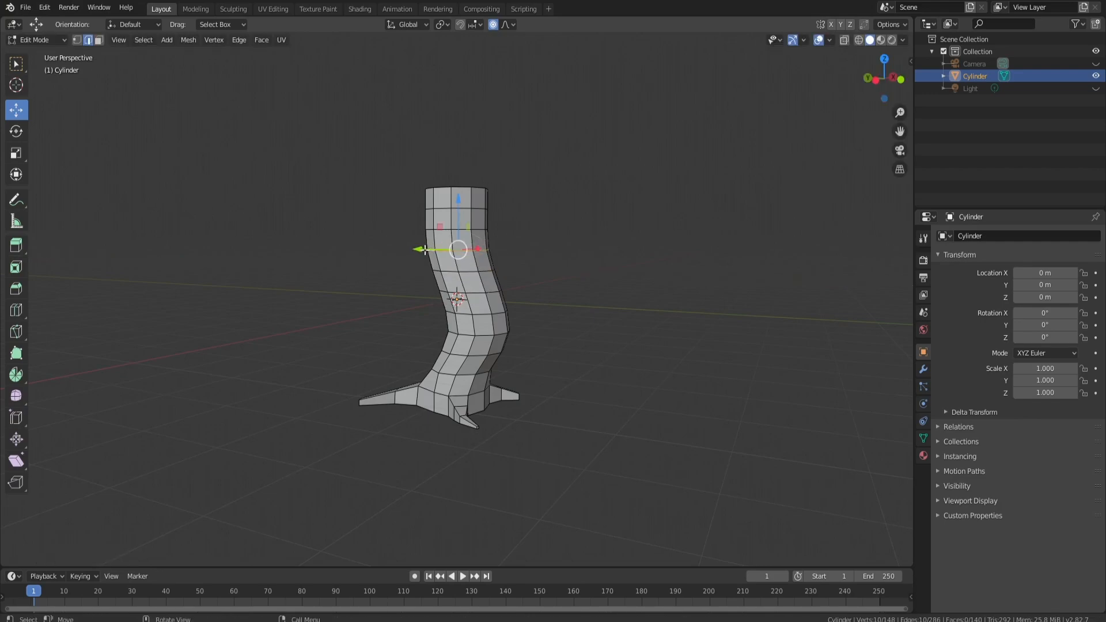
pyautogui.keyDown('alt'); pyautogui.click(432, 191); pyautogui.keyUp('alt')
pyautogui.moveTo(432, 191); pyautogui.dragTo(440, 191)
# Extrude the trunk's top about 0.53 m and scale its end down with proportional influence enlarged to about 5.56, tapering the trunk.
pyautogui.press('e')
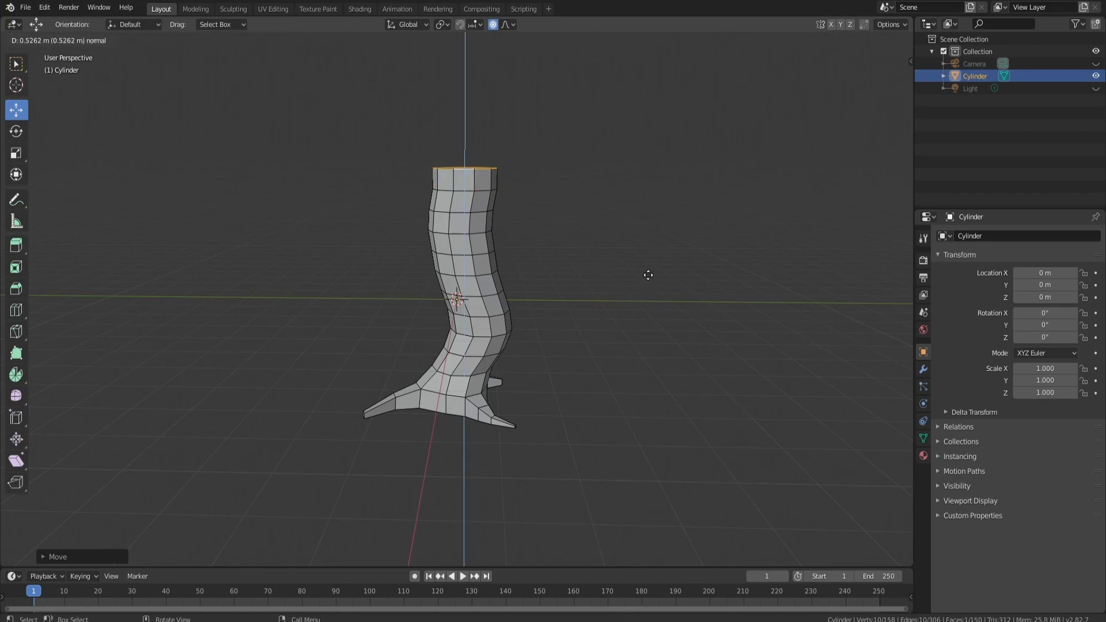
pyautogui.click(649, 291)
pyautogui.press('s')
pyautogui.scroll(-17, 651, 274)
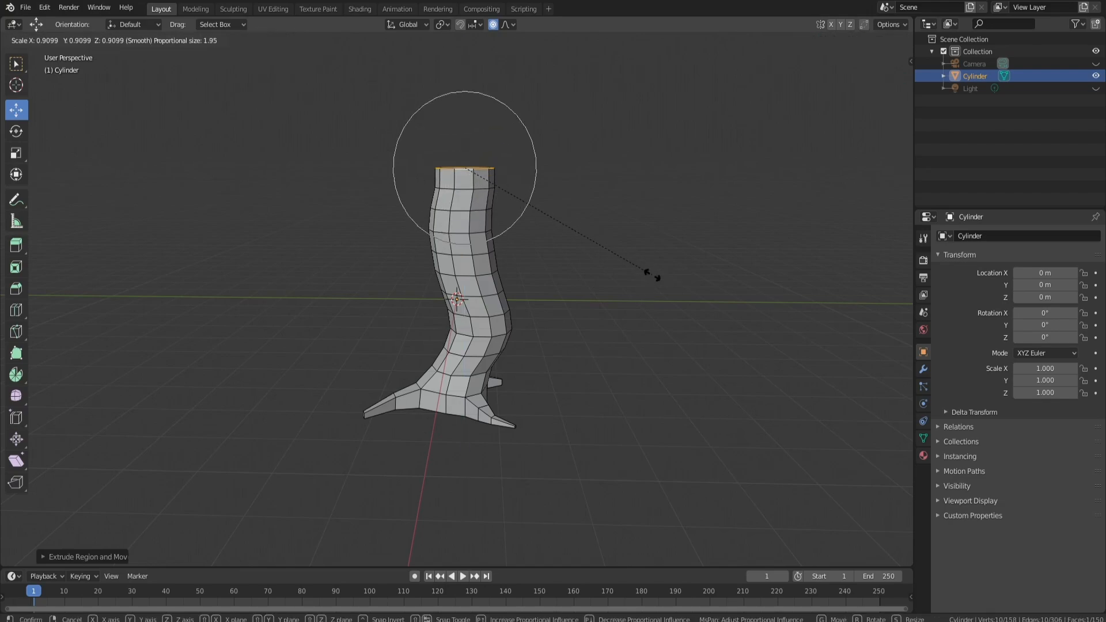
pyautogui.scroll(-1, 631, 251)
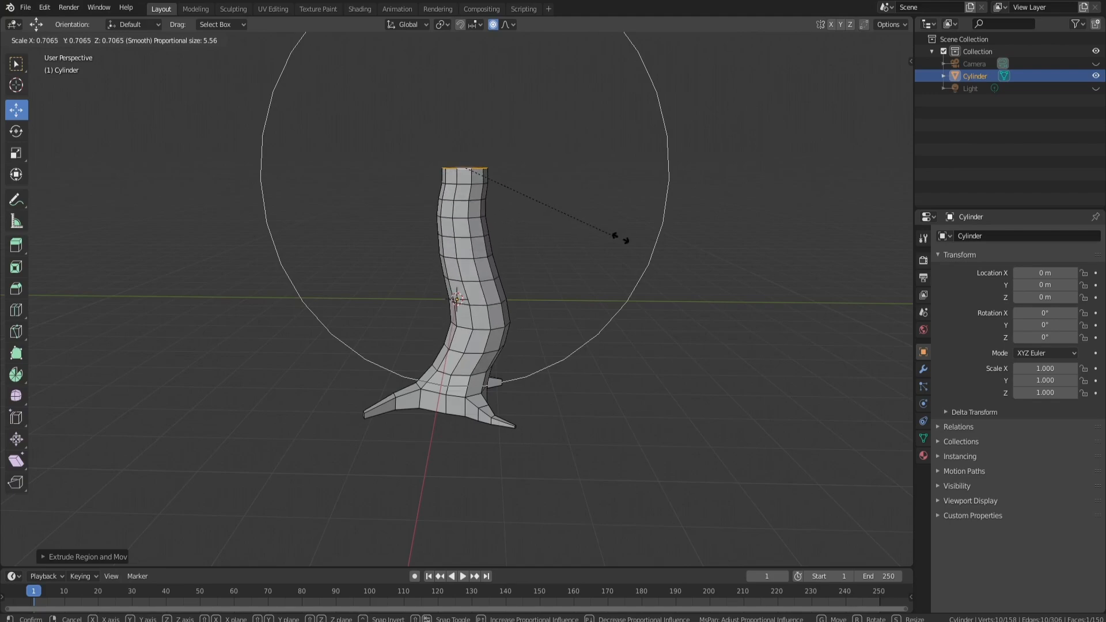
pyautogui.click(477, 208)
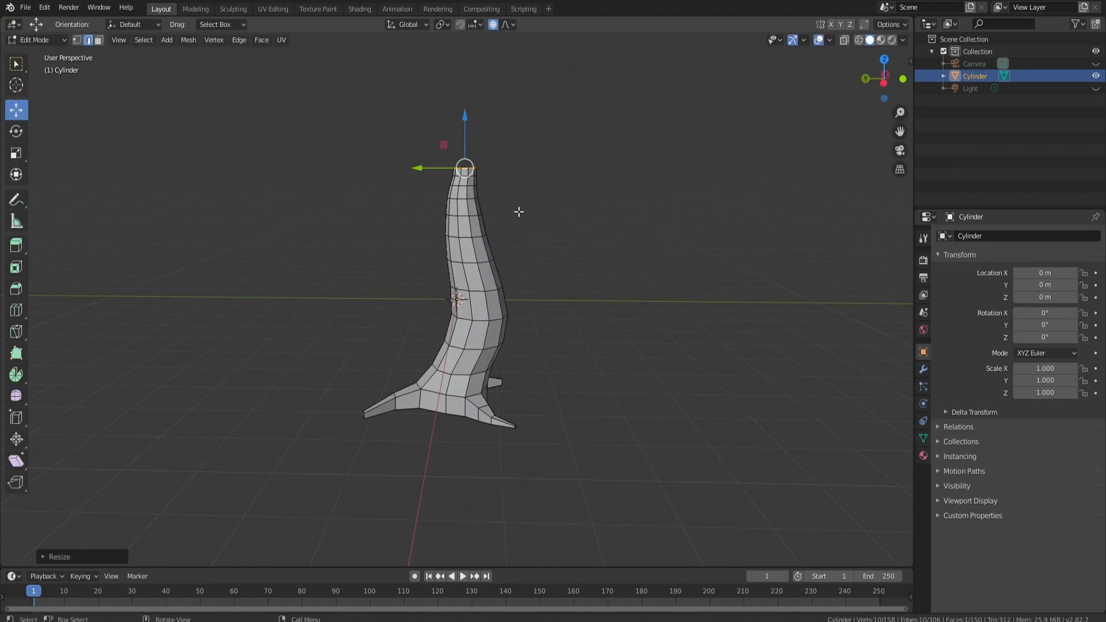
# Extrude the trunk's top upward again and scale its end to about 0.62 with a proportional influence size of 0.68.
pyautogui.press('e')
pyautogui.click(613, 210)
pyautogui.press('s')
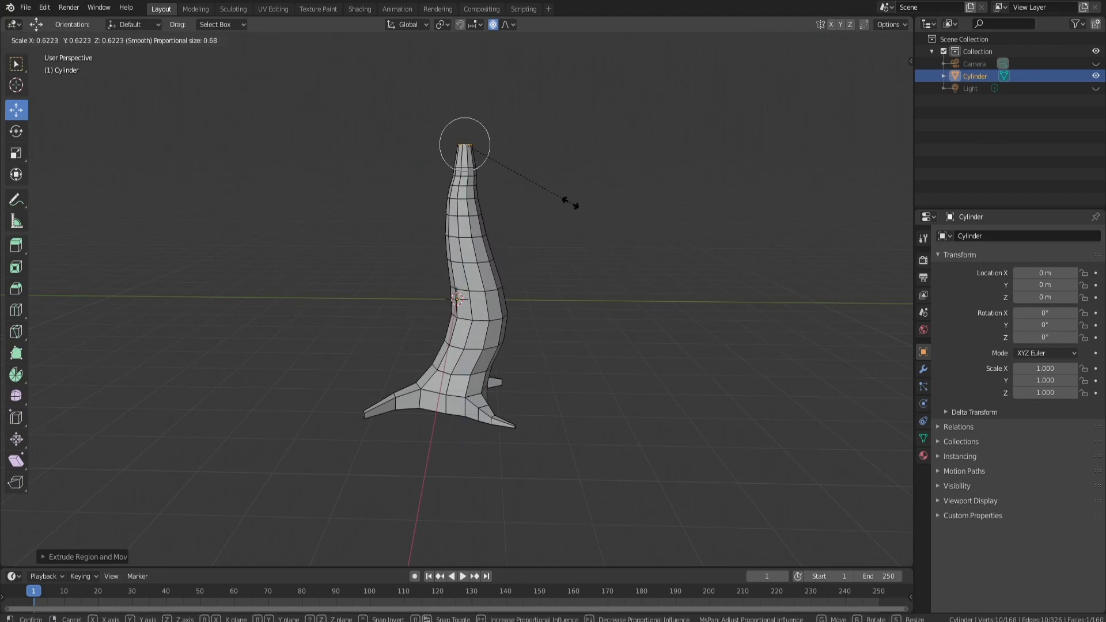
pyautogui.click(570, 203)
# Turn off proportional editing, extrude another short segment from the trunk's top and scale its end down.
pyautogui.press('o')
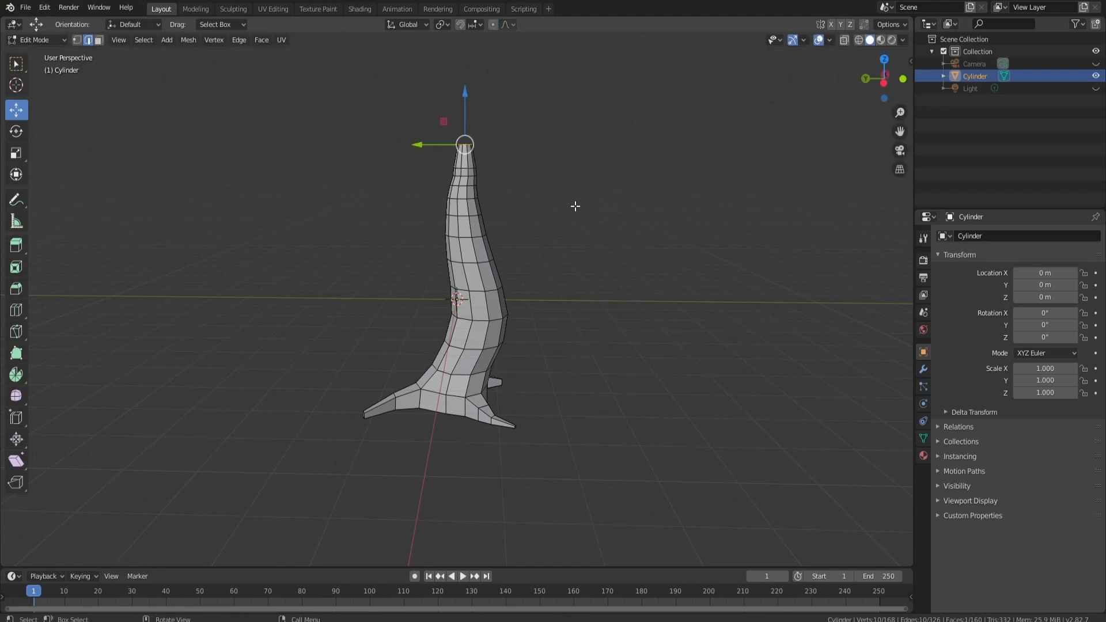
pyautogui.press('e')
pyautogui.click(599, 205)
pyautogui.press('s')
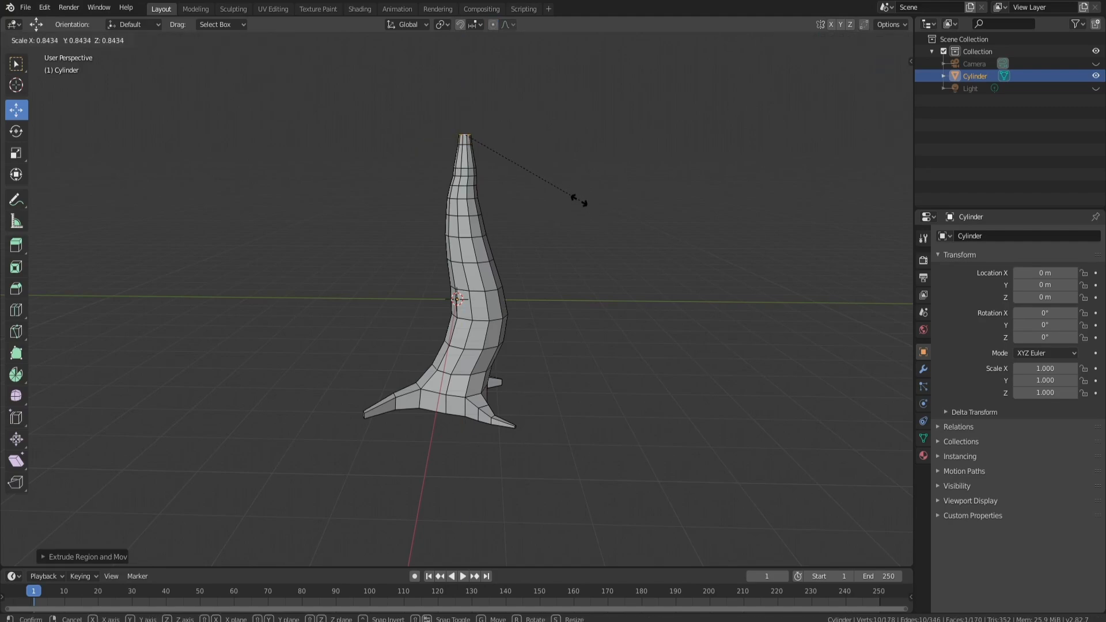
pyautogui.click(498, 157)
# Extrude a final short segment at the trunk's top and scale its end down to a narrow tip.
pyautogui.press('e')
pyautogui.click(611, 196)
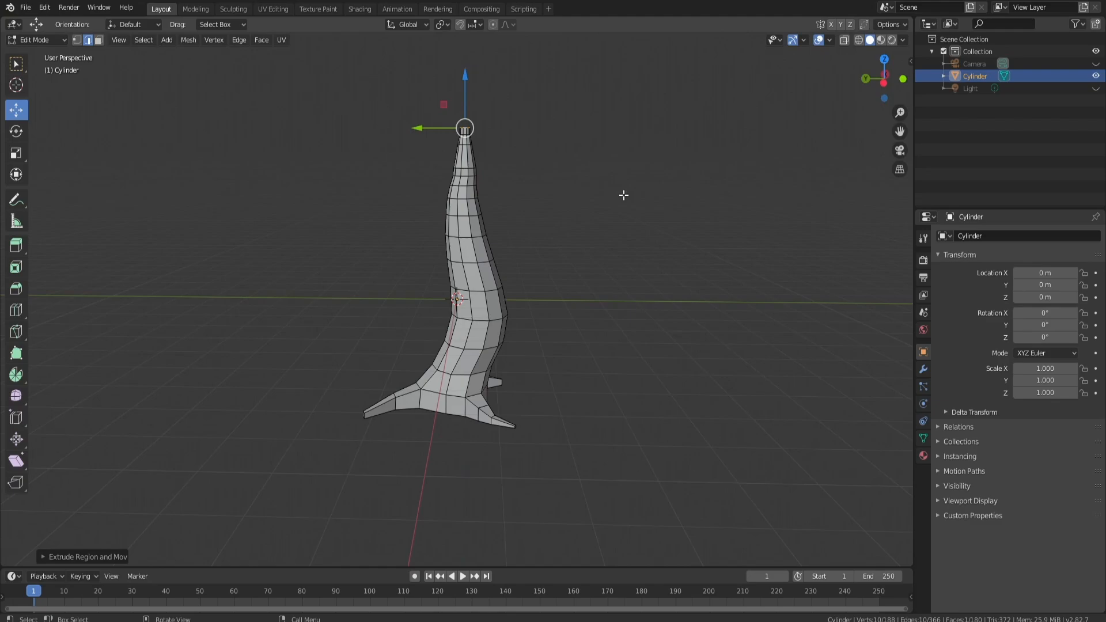
pyautogui.press('s')
pyautogui.click(529, 163)
pyautogui.moveTo(489, 153); pyautogui.dragTo(543, 148, button='middle')
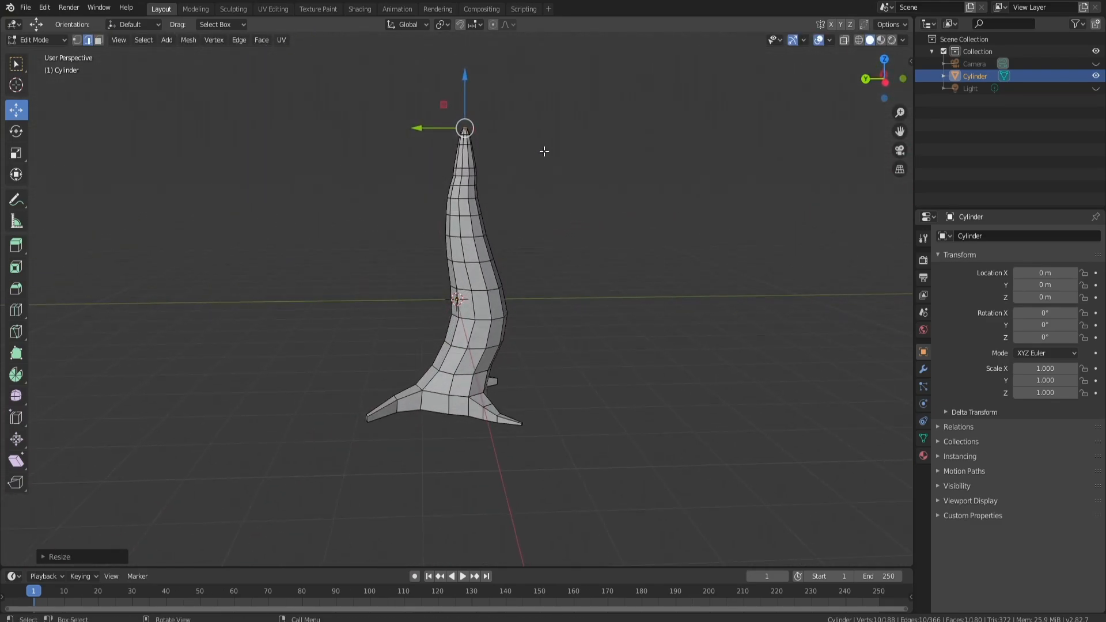
# Scale the edge loop below the tip to about 0.94, then check the trunk deselected in Object Mode.
pyautogui.press('Tab')
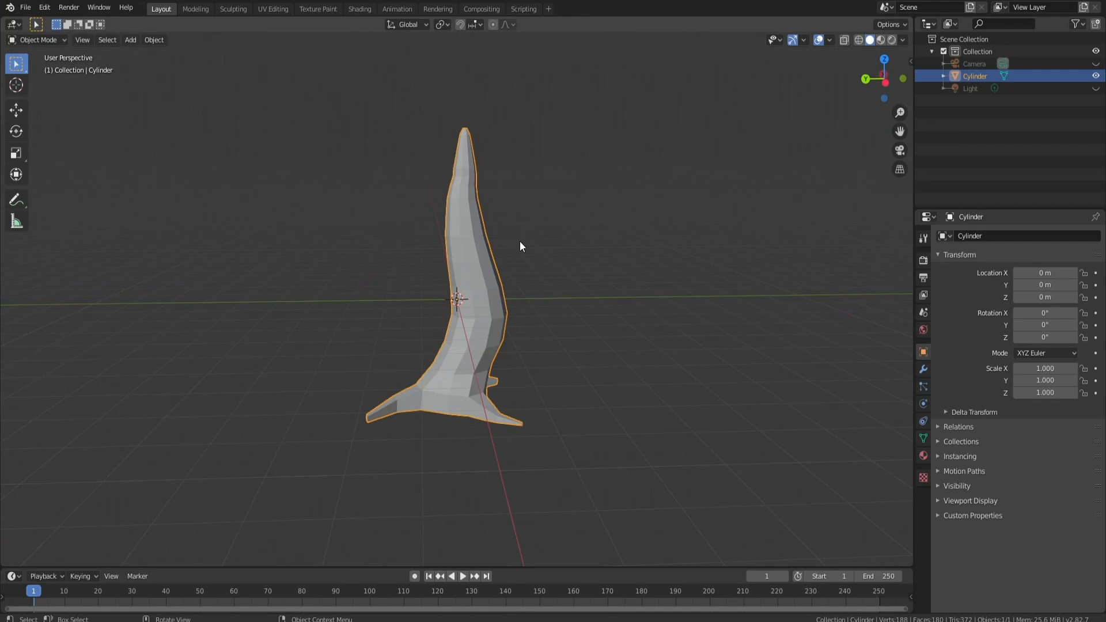
pyautogui.scroll(3, 468, 201)
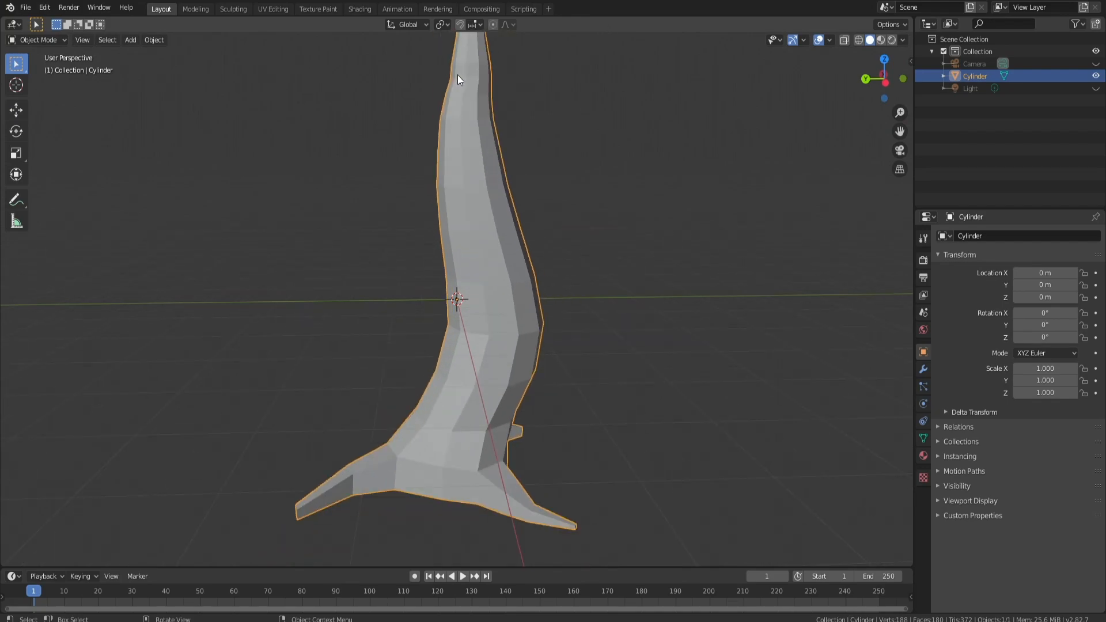
pyautogui.press('Tab')
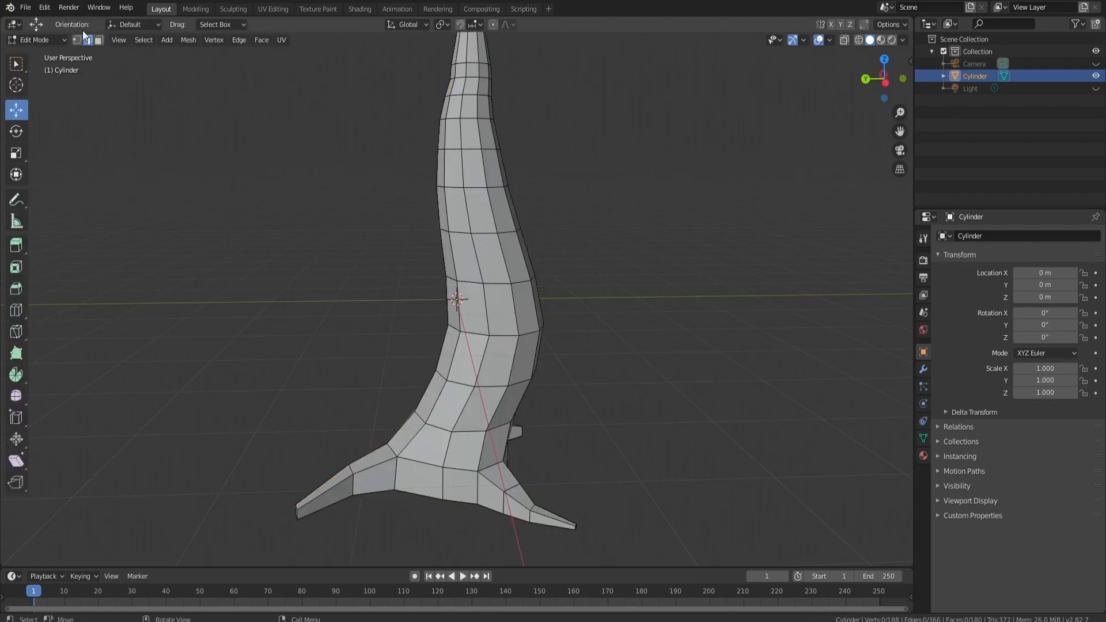
pyautogui.keyDown('alt'); pyautogui.click(472, 62); pyautogui.keyUp('alt')
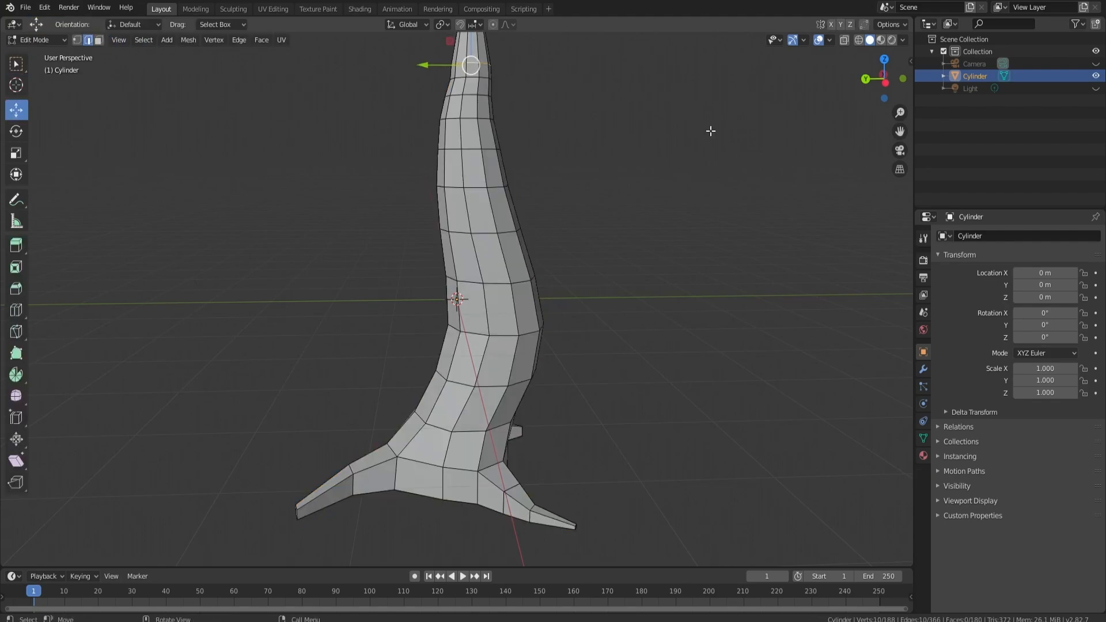
pyautogui.press('s')
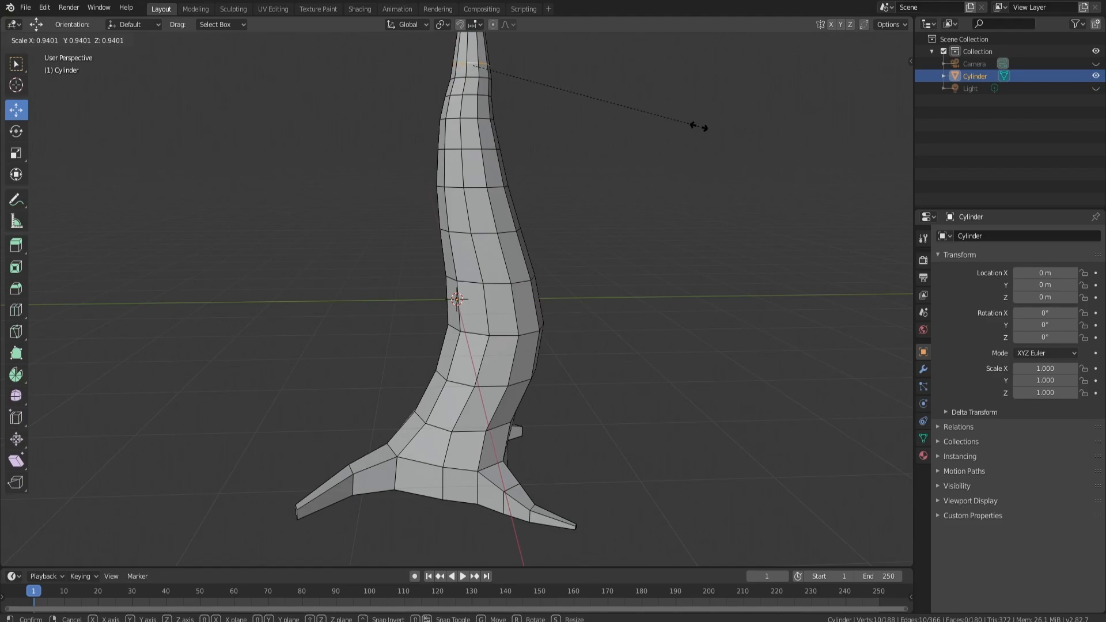
pyautogui.click(700, 124)
pyautogui.press('Tab')
pyautogui.click(662, 161)
pyautogui.scroll(-2, 662, 161)
pyautogui.moveTo(662, 161); pyautogui.dragTo(594, 162, button='middle')
# Bend the trunk's tip sideways and upward in left view by moving its top face with proportional editing and an enlarged influence.
pyautogui.press('Tab')
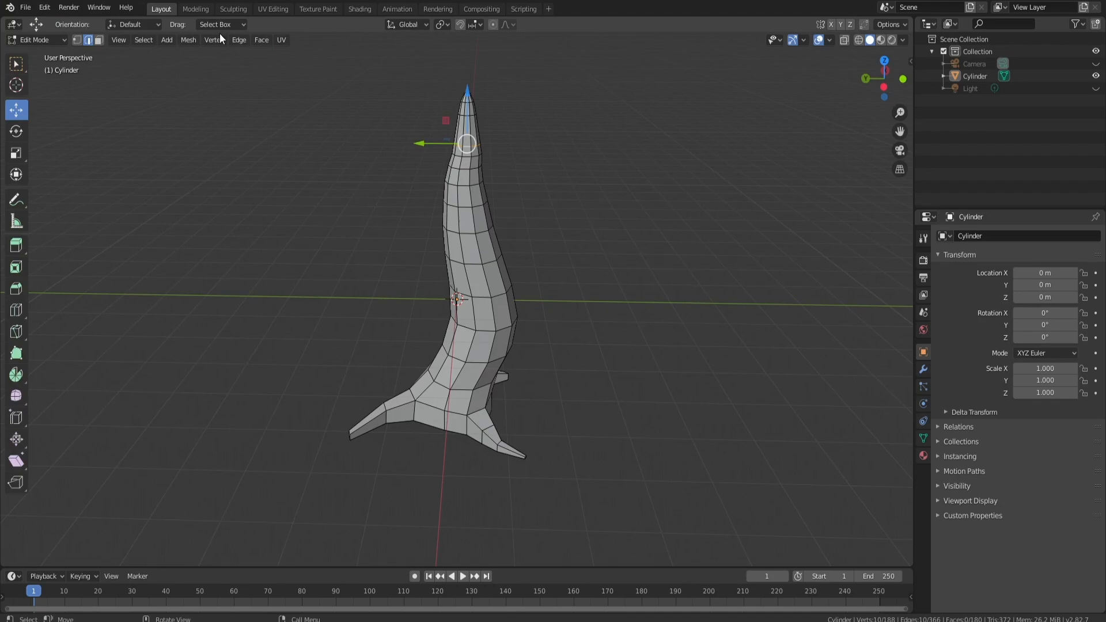
pyautogui.press('3')
pyautogui.press('ctrl+KP_3')
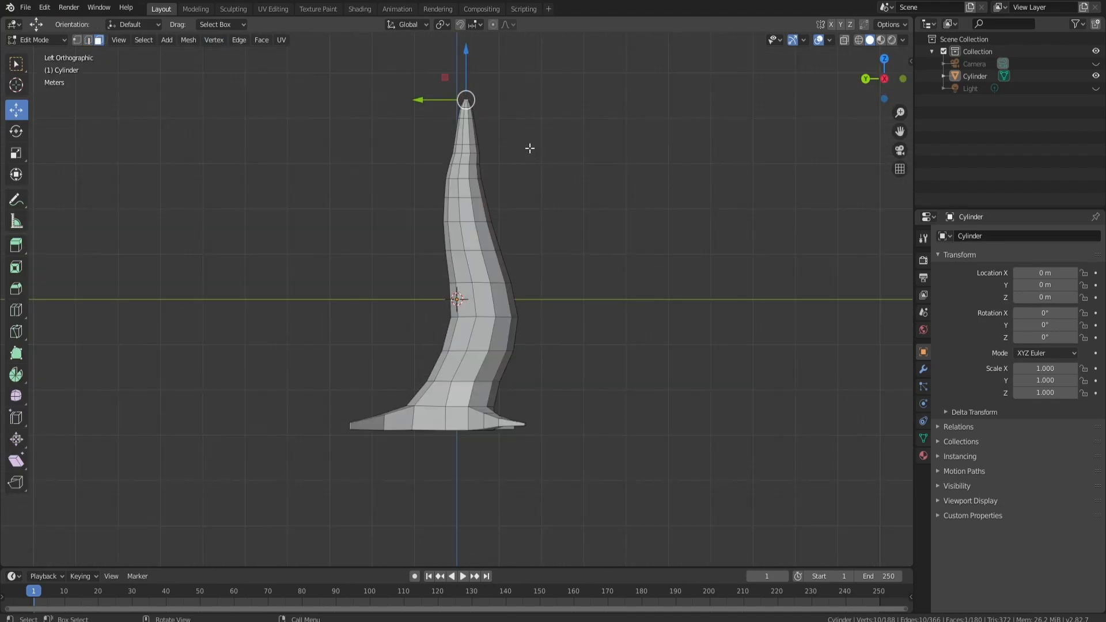
pyautogui.press('o')
pyautogui.press('g')
pyautogui.scroll(2, 497, 131)
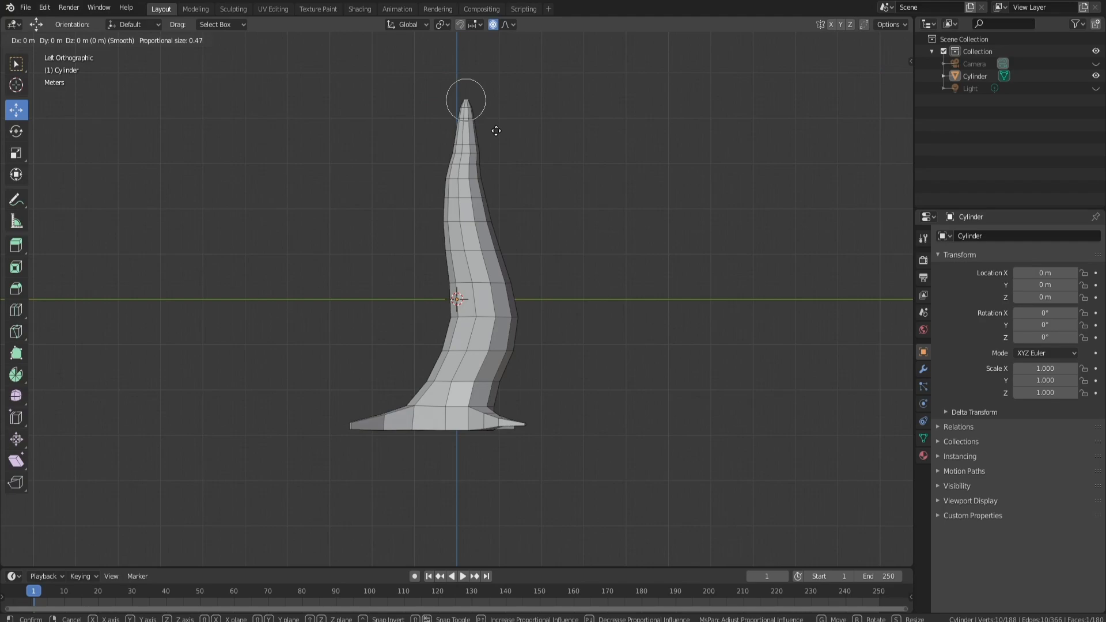
pyautogui.scroll(-9, 496, 131)
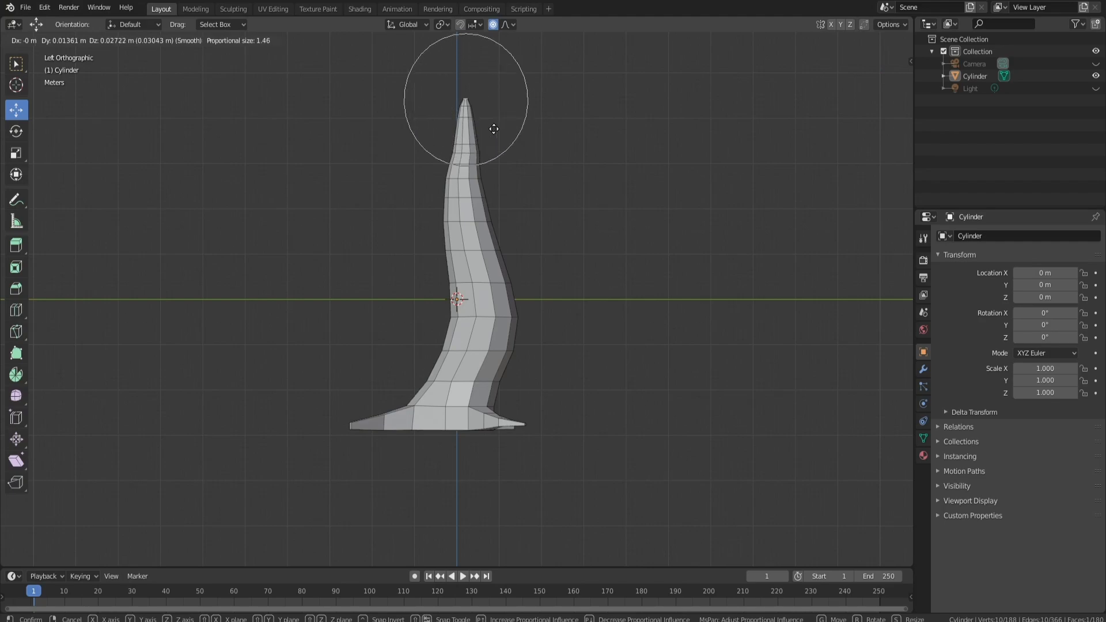
pyautogui.click(517, 134)
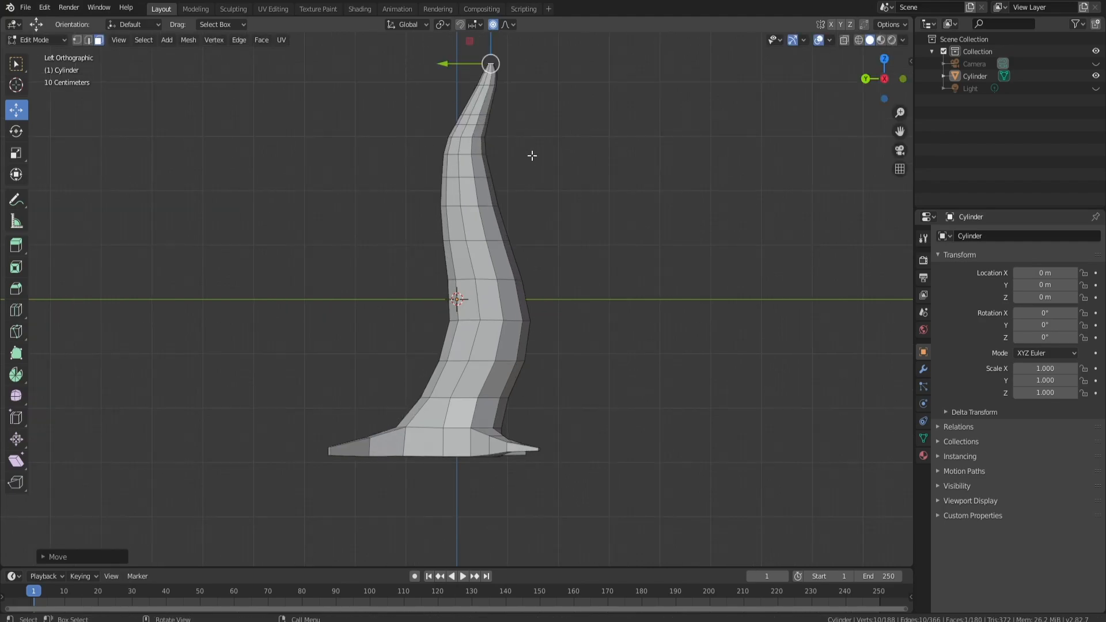
pyautogui.press('Tab')
pyautogui.moveTo(542, 168); pyautogui.dragTo(294, 201, button='middle')
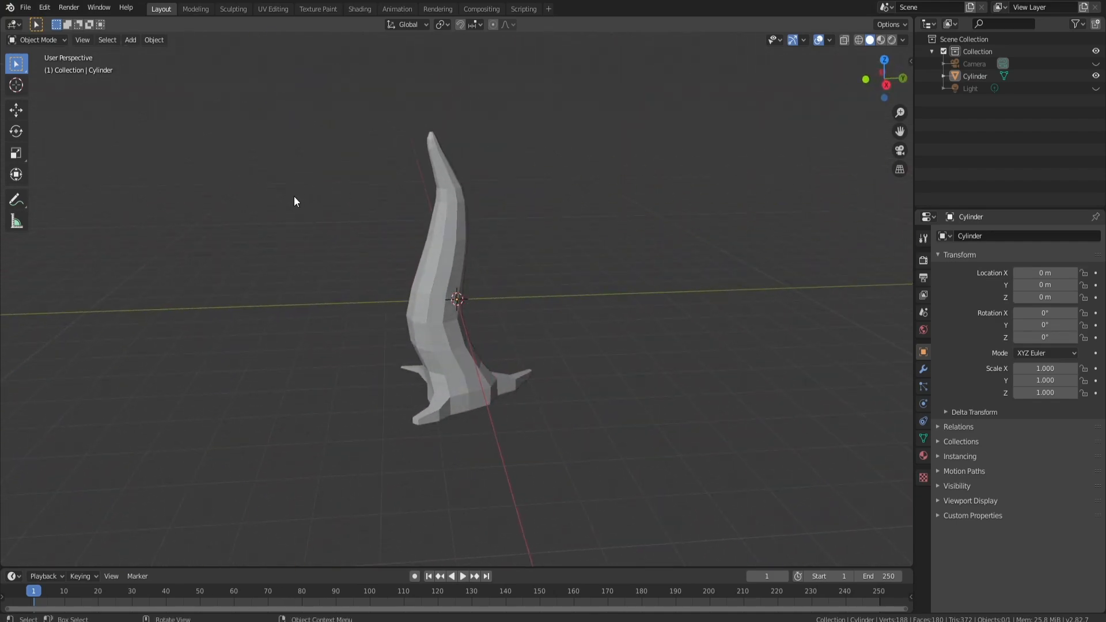
# Select two vertically adjacent faces on the trunk's side and move them outward along Y with a proportional influence size of 1.61.
pyautogui.press('Tab')
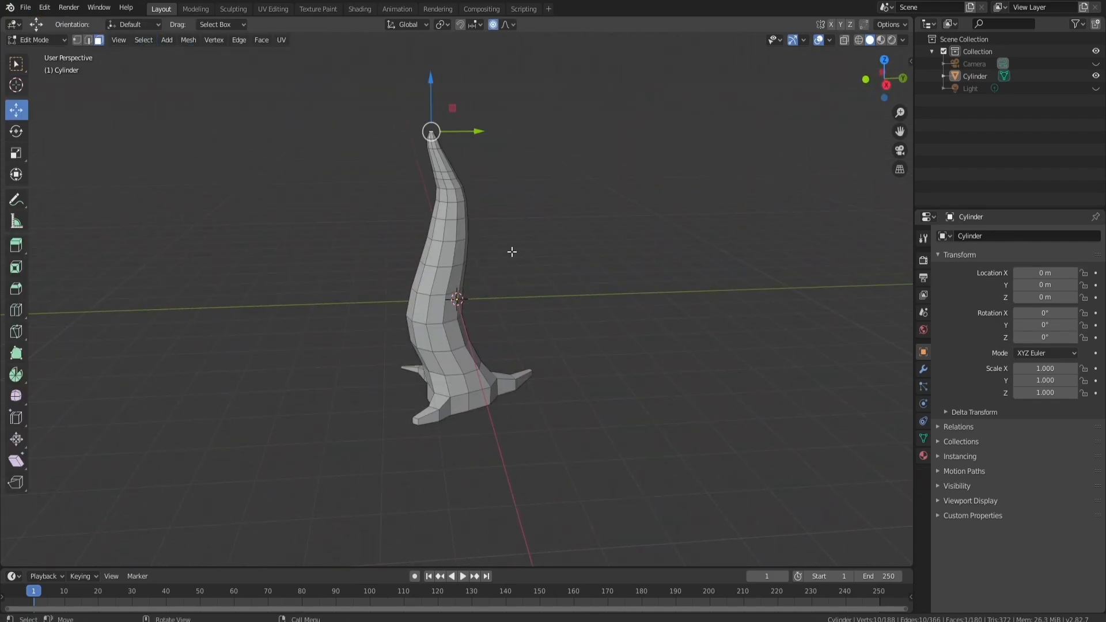
pyautogui.moveTo(459, 280)
pyautogui.mouseDown(button='middle')
pyautogui.moveTo(504, 304)
pyautogui.moveTo(410, 344)
pyautogui.moveTo(466, 312)
pyautogui.moveTo(415, 281)
pyautogui.moveTo(390, 289)
pyautogui.moveTo(414, 306)
pyautogui.moveTo(432, 289)
pyautogui.moveTo(440, 298)
pyautogui.moveTo(440, 277)
pyautogui.mouseUp(button='middle')
pyautogui.click(446, 313)
pyautogui.keyDown('shift'); pyautogui.click(429, 309); pyautogui.keyUp('shift')
pyautogui.click(429, 277)
pyautogui.keyDown('shift'); pyautogui.click(424, 273); pyautogui.keyUp('shift')
pyautogui.press('g')
pyautogui.press('y')
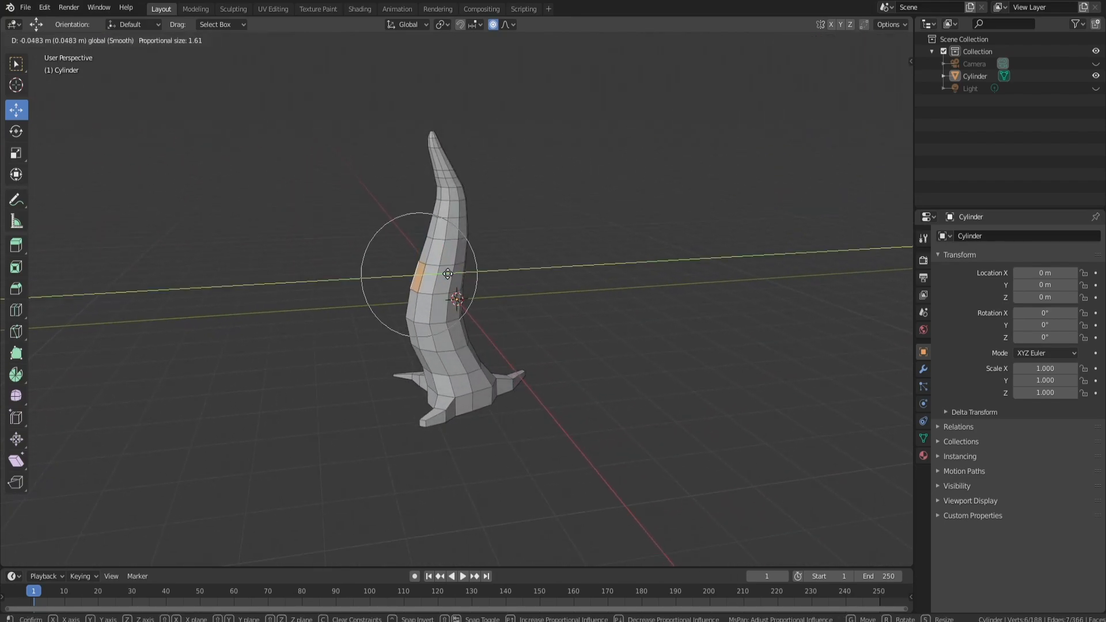
pyautogui.click(441, 200)
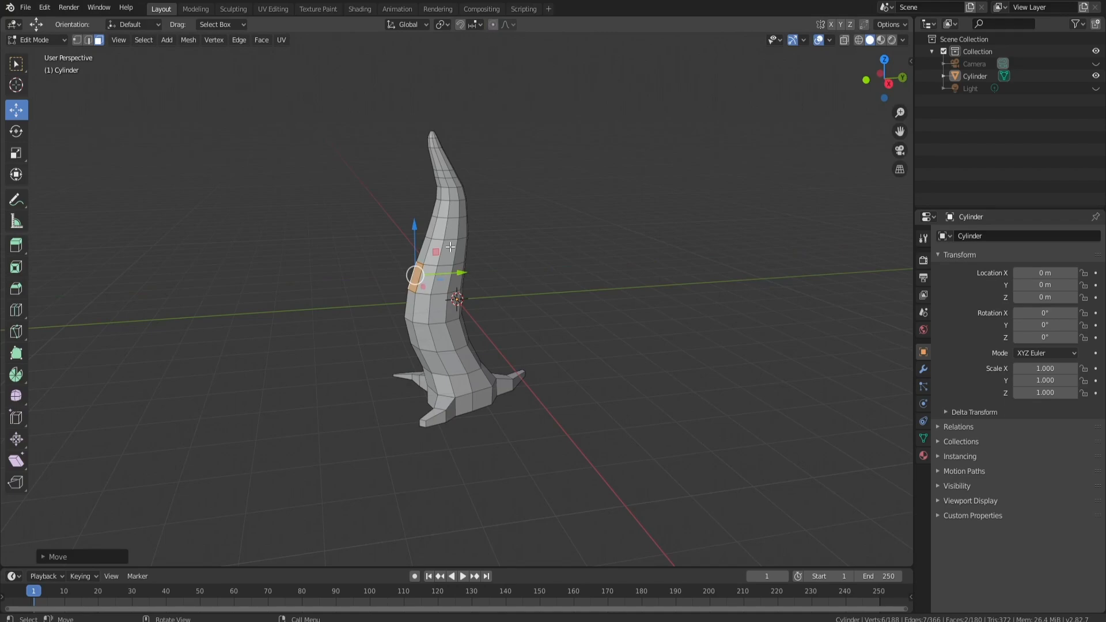
# Extrude the two selected trunk faces outward into a side branch of two successive segments, scaling the outer end smaller.
pyautogui.press('e')
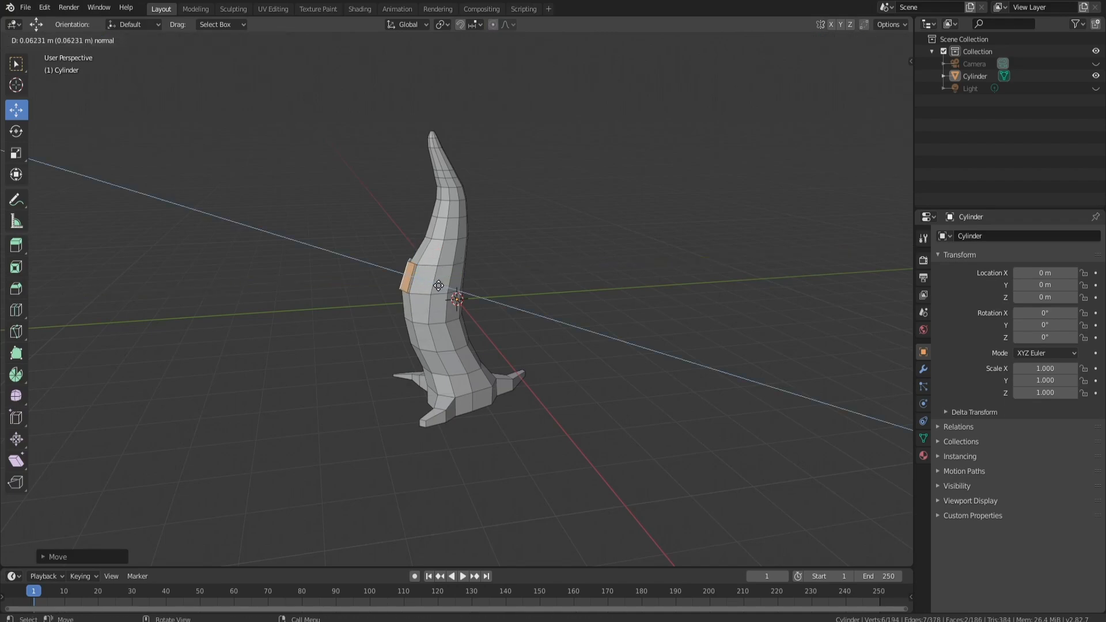
pyautogui.click(424, 278)
pyautogui.moveTo(425, 279); pyautogui.dragTo(505, 298, button='middle')
pyautogui.press('e')
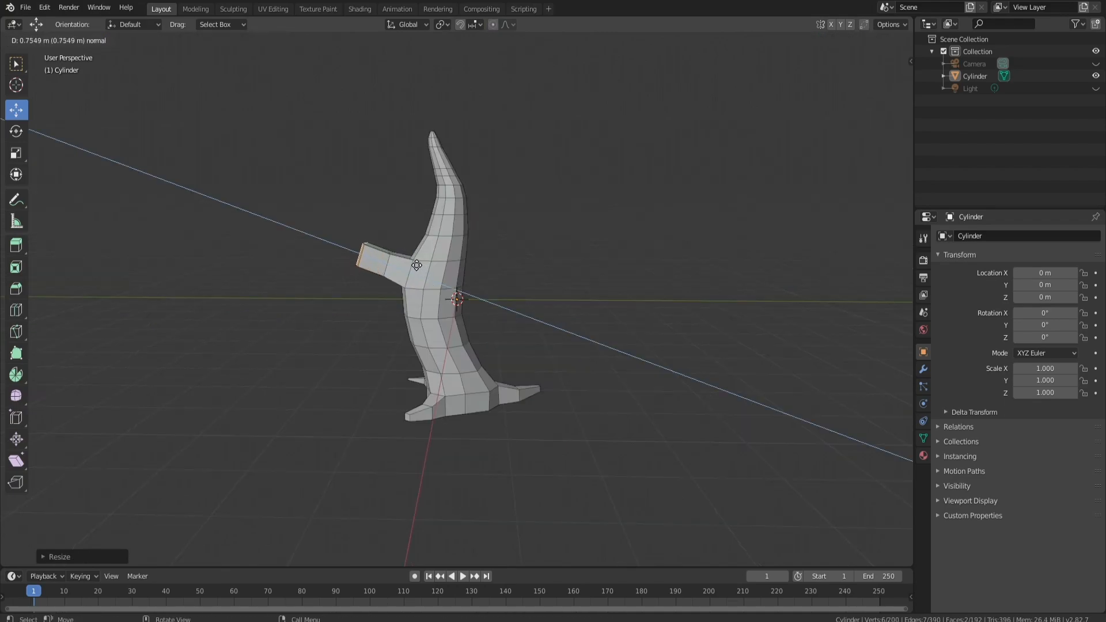
pyautogui.click(412, 260)
pyautogui.press('s')
pyautogui.click(453, 266)
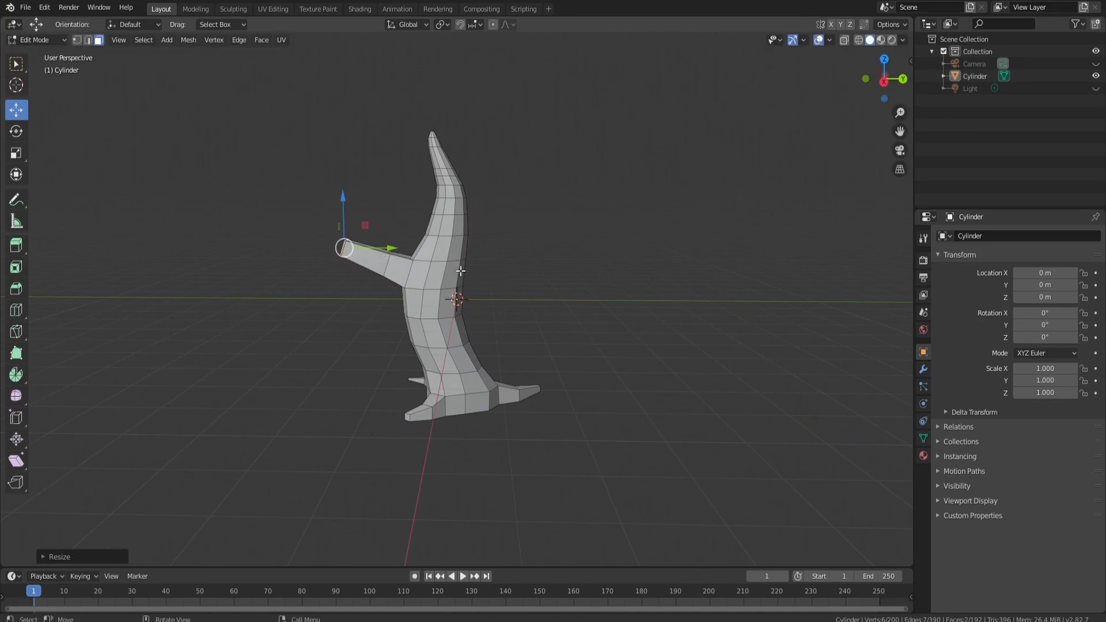
# Raise the side branch's end so its outer segment angles upward, and rotate the end faces to follow the bend.
pyautogui.moveTo(345, 226); pyautogui.dragTo(351, 206)
pyautogui.moveTo(352, 206); pyautogui.dragTo(381, 276, button='middle')
pyautogui.scroll(2, 381, 276)
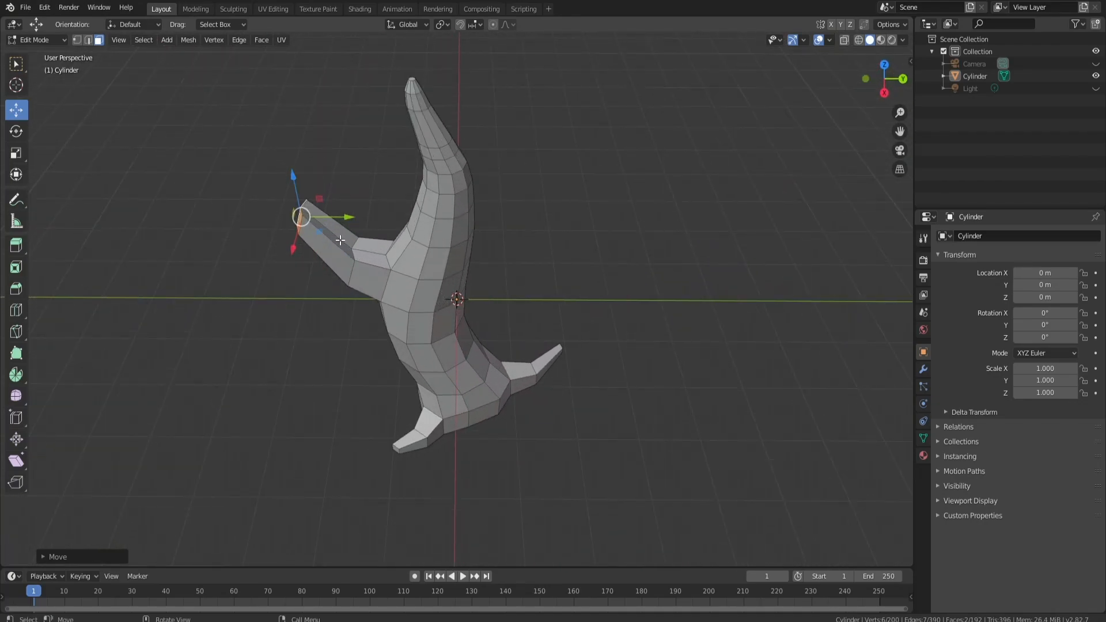
pyautogui.moveTo(341, 239); pyautogui.dragTo(464, 219, button='middle')
pyautogui.press('r')
pyautogui.click(537, 288)
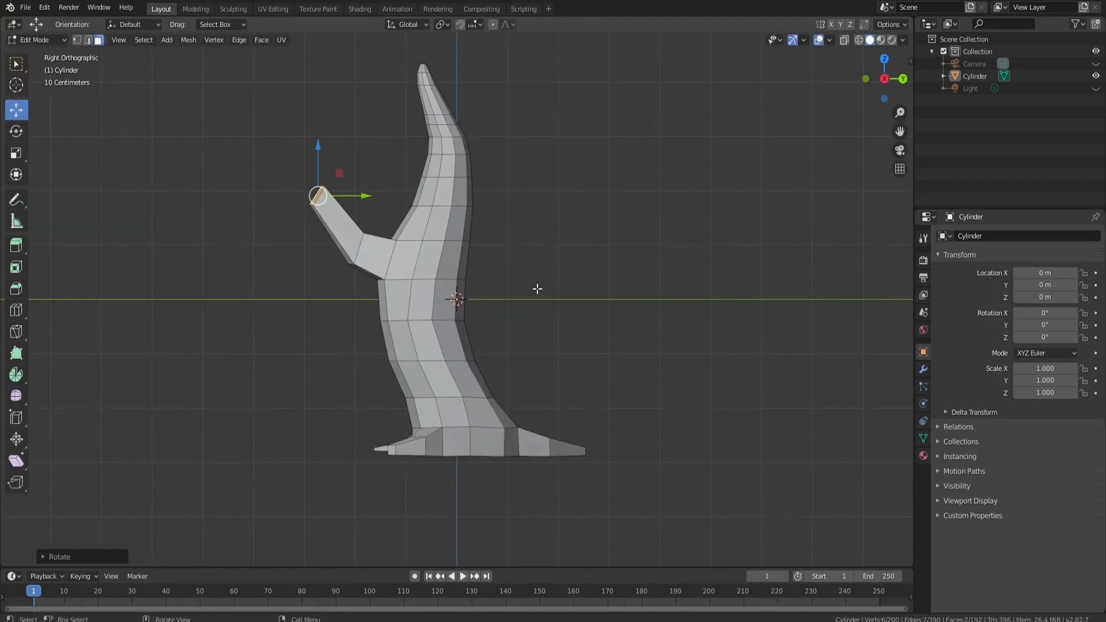
# Extrude another segment from the branch's end, scale it narrower, and shift it along Y toward the trunk so it curves upward.
pyautogui.press('e')
pyautogui.click(456, 237)
pyautogui.press('s')
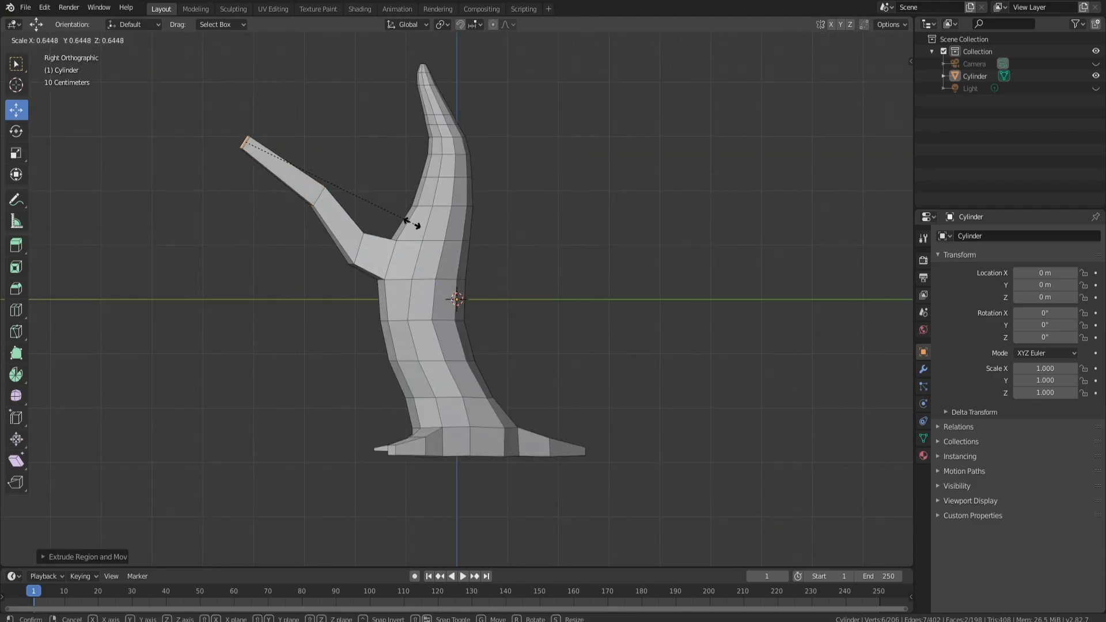
pyautogui.click(363, 185)
pyautogui.press('g')
pyautogui.press('y')
pyautogui.click(330, 126)
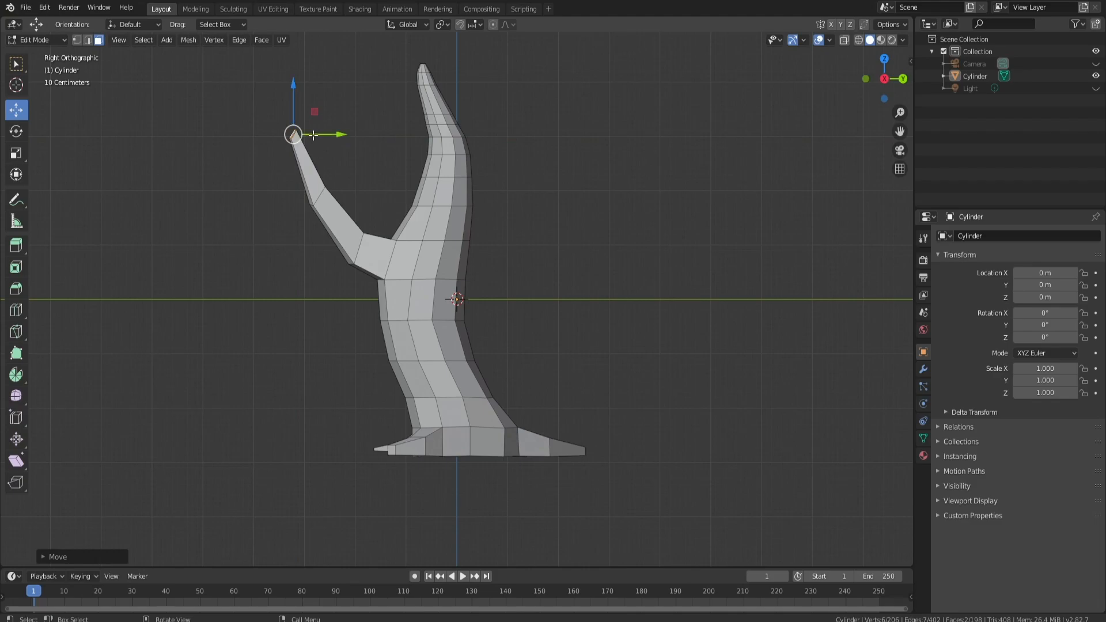
pyautogui.moveTo(313, 135); pyautogui.dragTo(300, 128)
# Extrude a last segment from the branch's end, scale it down to a thin tip, and move the tip back toward the trunk.
pyautogui.moveTo(384, 158); pyautogui.dragTo(301, 234, button='middle')
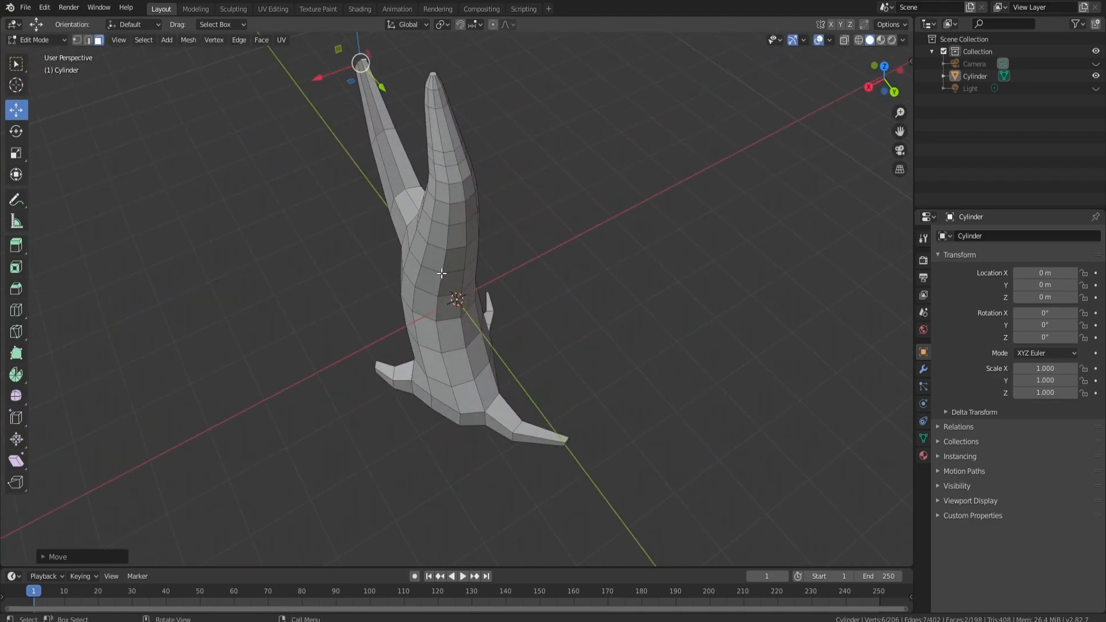
pyautogui.moveTo(457, 295); pyautogui.dragTo(353, 231, button='middle')
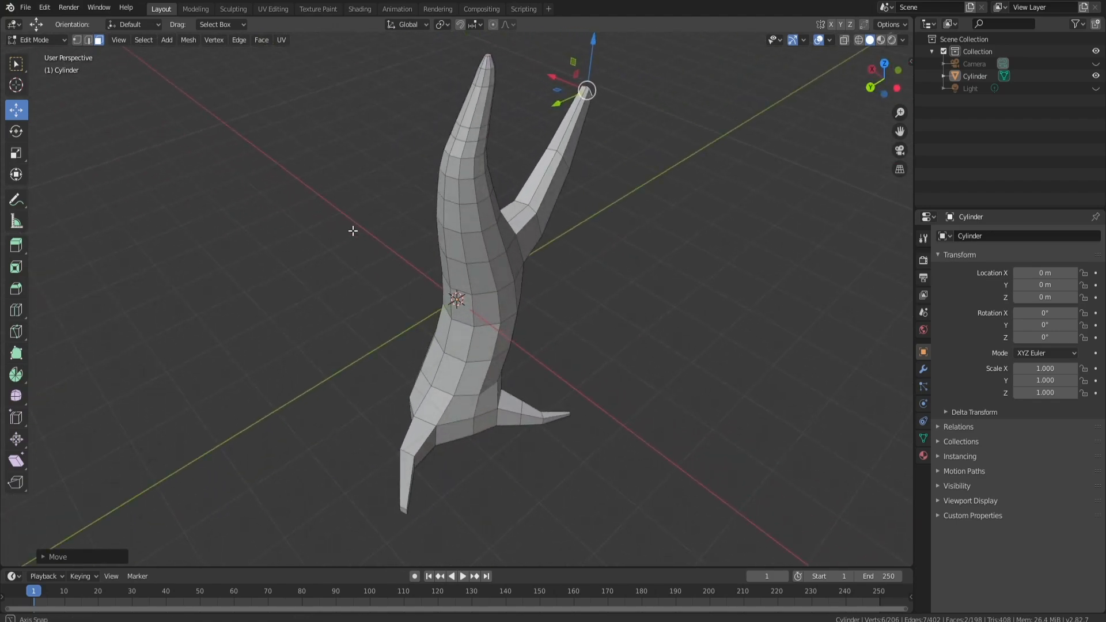
pyautogui.moveTo(464, 175); pyautogui.dragTo(636, 219, button='middle')
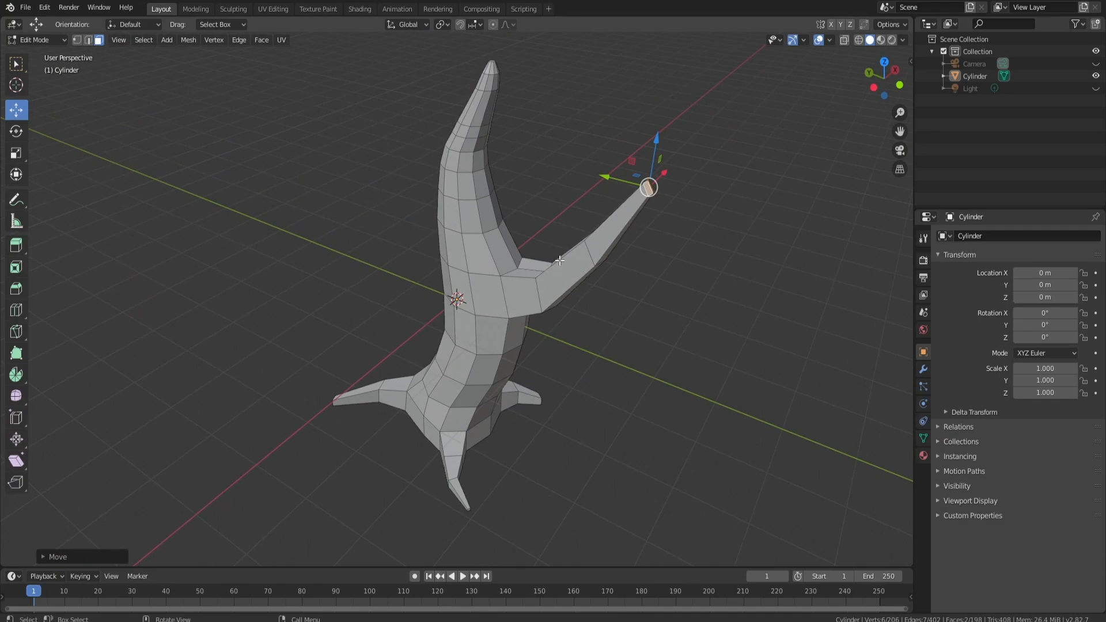
pyautogui.moveTo(560, 260); pyautogui.dragTo(408, 253, button='middle')
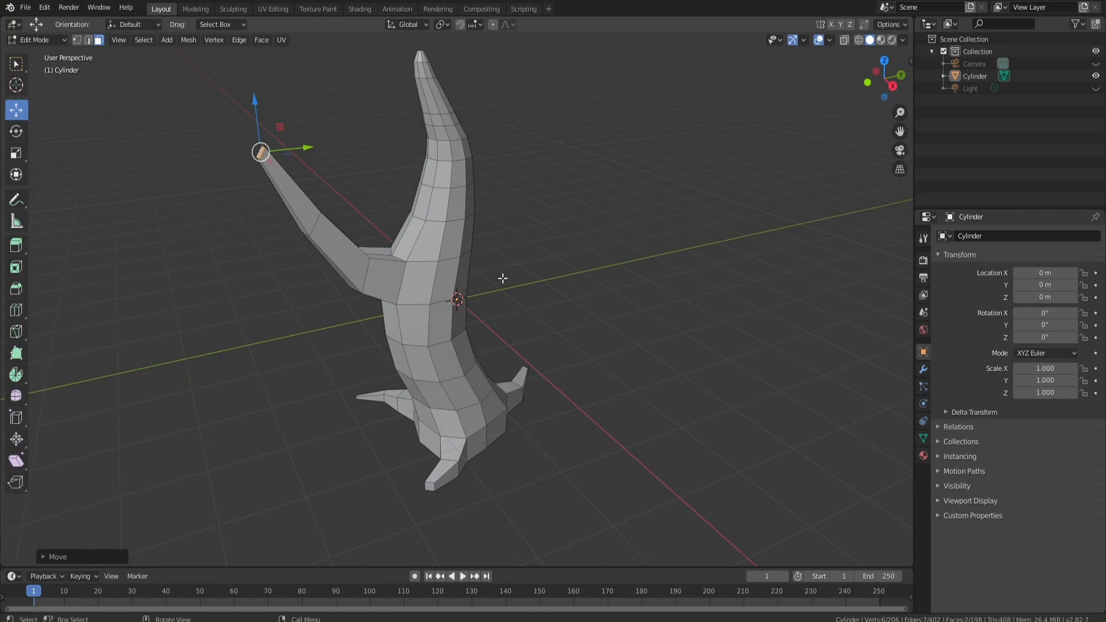
pyautogui.press('e')
pyautogui.click(482, 240)
pyautogui.press('s')
pyautogui.click(353, 220)
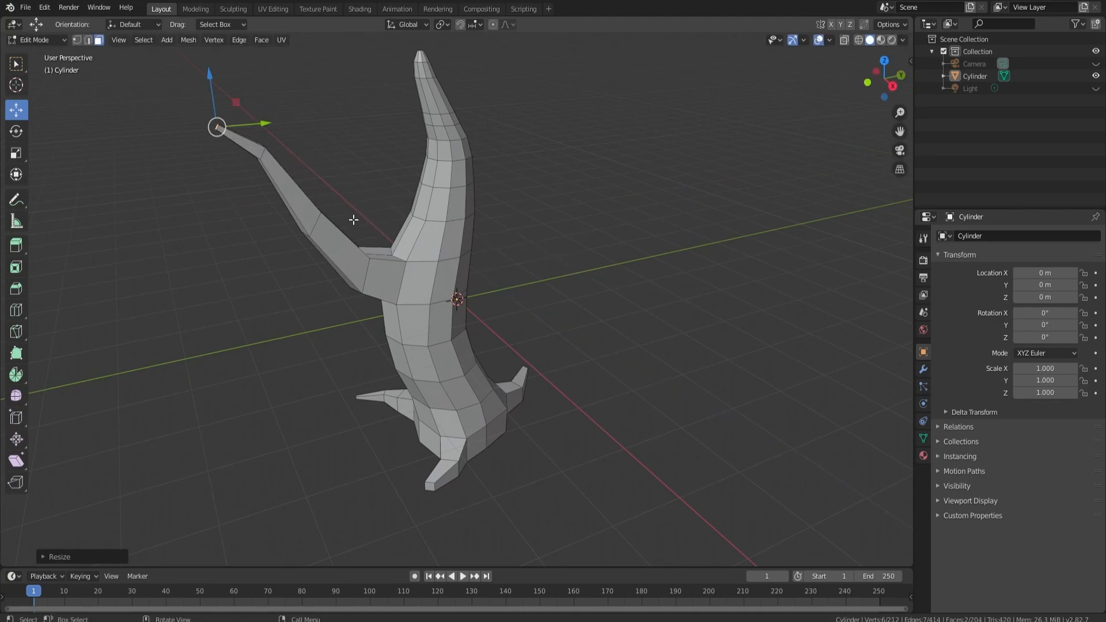
pyautogui.moveTo(214, 96); pyautogui.dragTo(264, 106)
# Extrude a lower branch from a single face on the trunk's opposite side, bend it upward and rotate its end face.
pyautogui.moveTo(366, 192); pyautogui.dragTo(488, 178, button='middle')
pyautogui.moveTo(448, 340); pyautogui.dragTo(413, 302, button='middle')
pyautogui.click(478, 350)
pyautogui.moveTo(417, 342)
pyautogui.mouseDown()
pyautogui.moveTo(404, 340)
pyautogui.moveTo(412, 340)
pyautogui.mouseUp()
pyautogui.press('e')
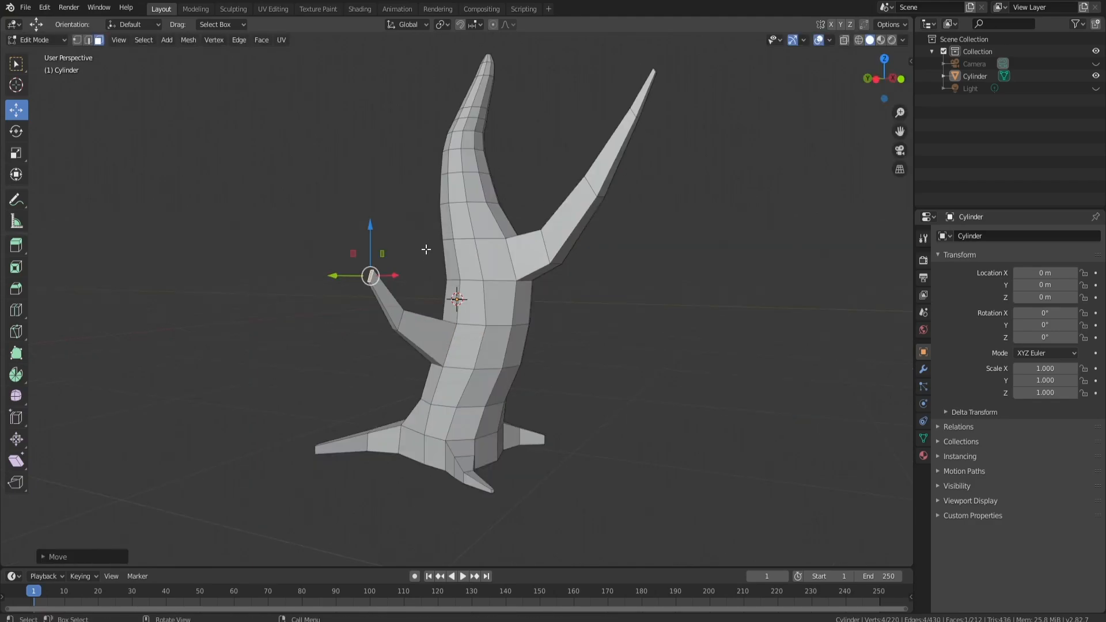
pyautogui.press('r')
pyautogui.click(463, 291)
# Straighten the lower branch's end face by rotating it in top view and again in front view.
pyautogui.press('KP_1')
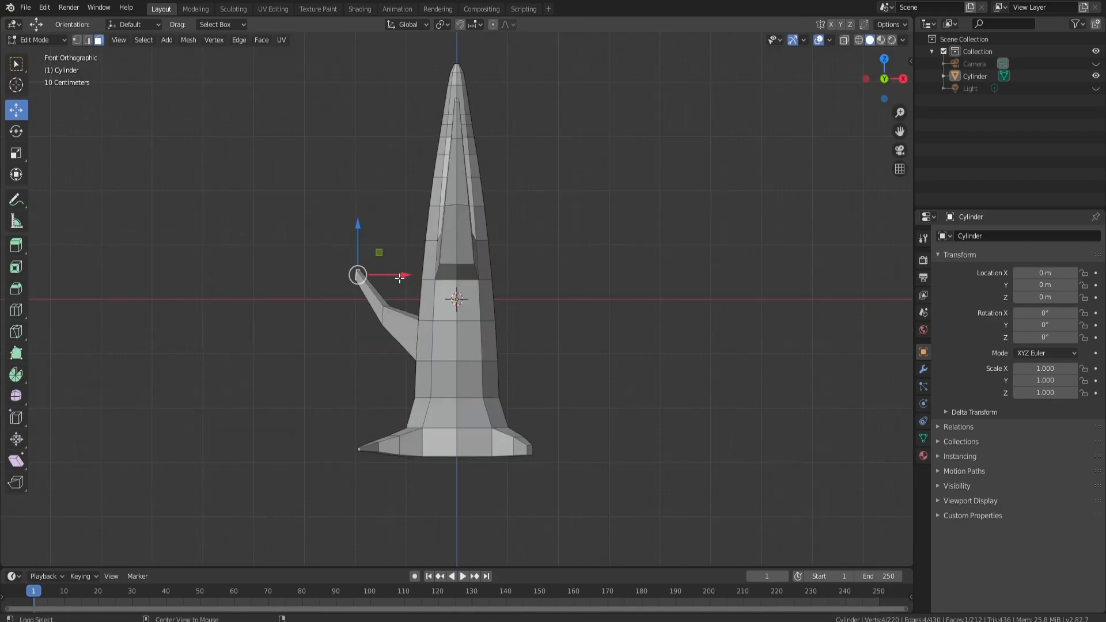
pyautogui.press('ctrl+KP_3')
pyautogui.press('ctrl+KP_1')
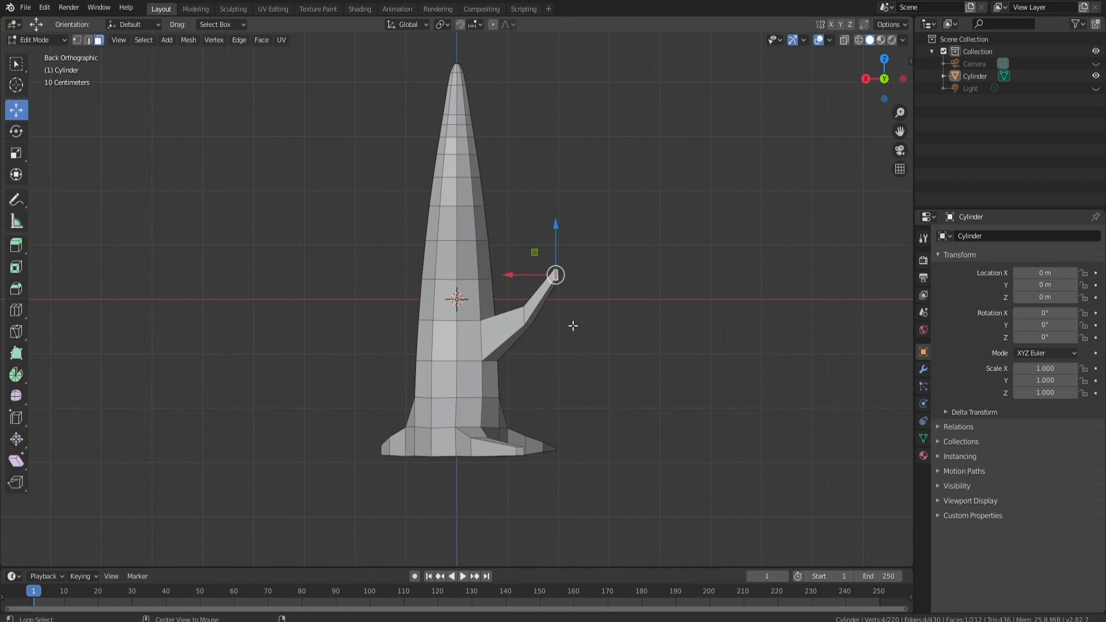
pyautogui.press('KP_3')
pyautogui.press('KP_7')
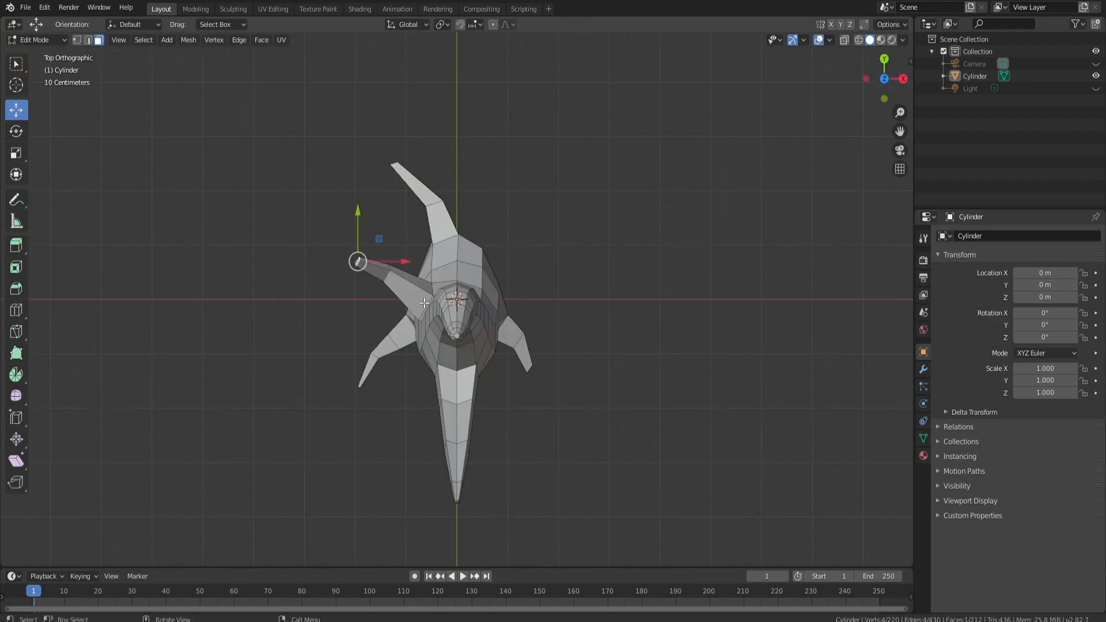
pyautogui.press('r')
pyautogui.click(545, 236)
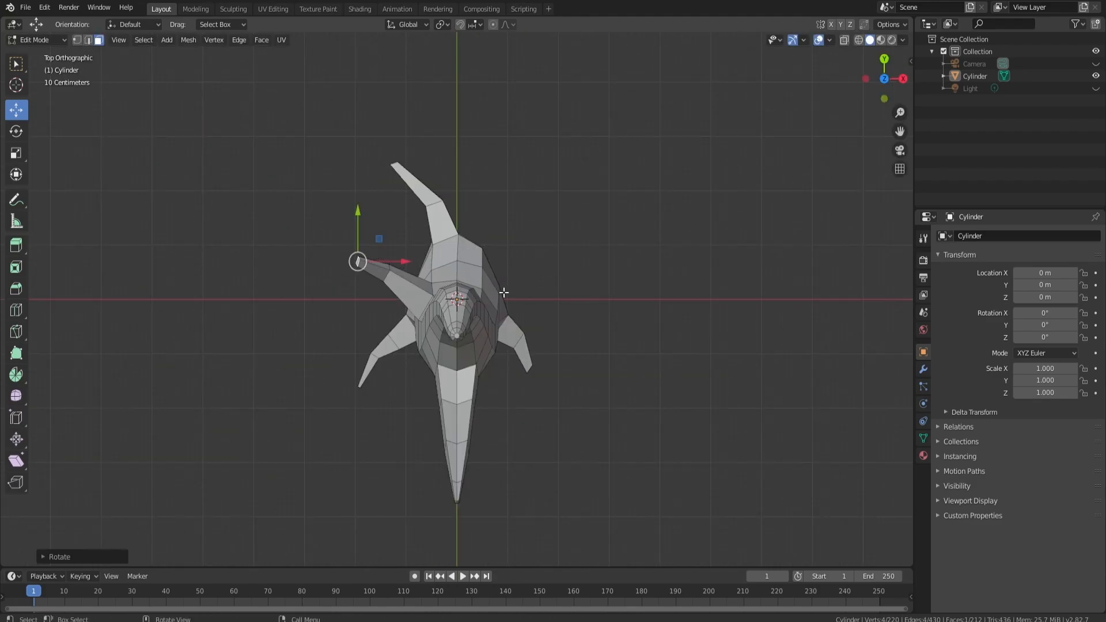
pyautogui.press('KP_1')
pyautogui.press('r')
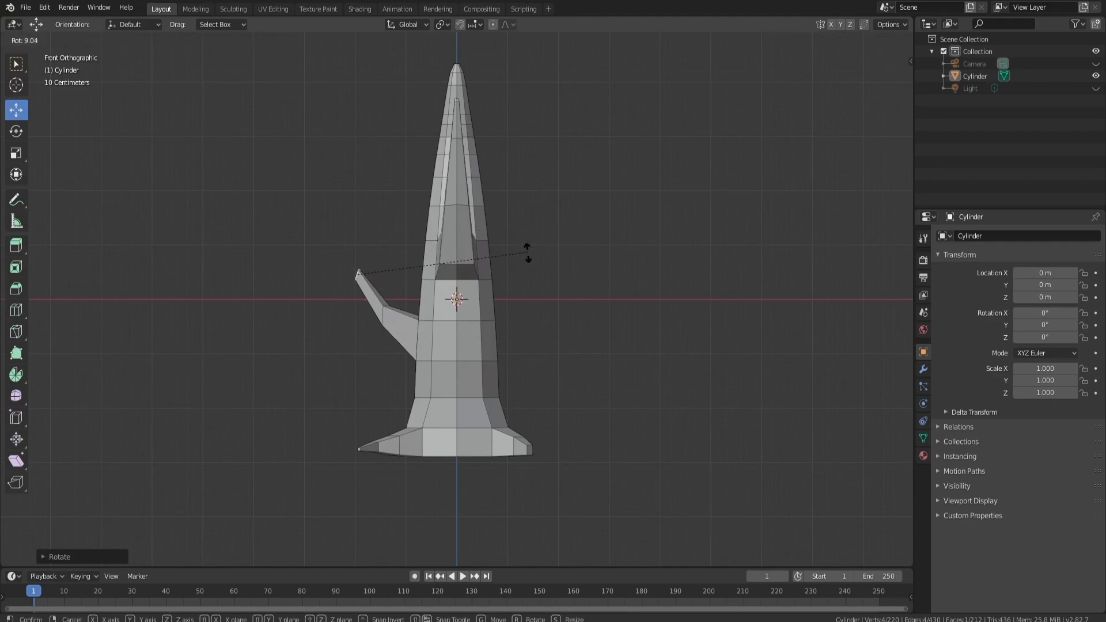
pyautogui.click(539, 345)
pyautogui.moveTo(538, 351); pyautogui.dragTo(529, 353, button='middle')
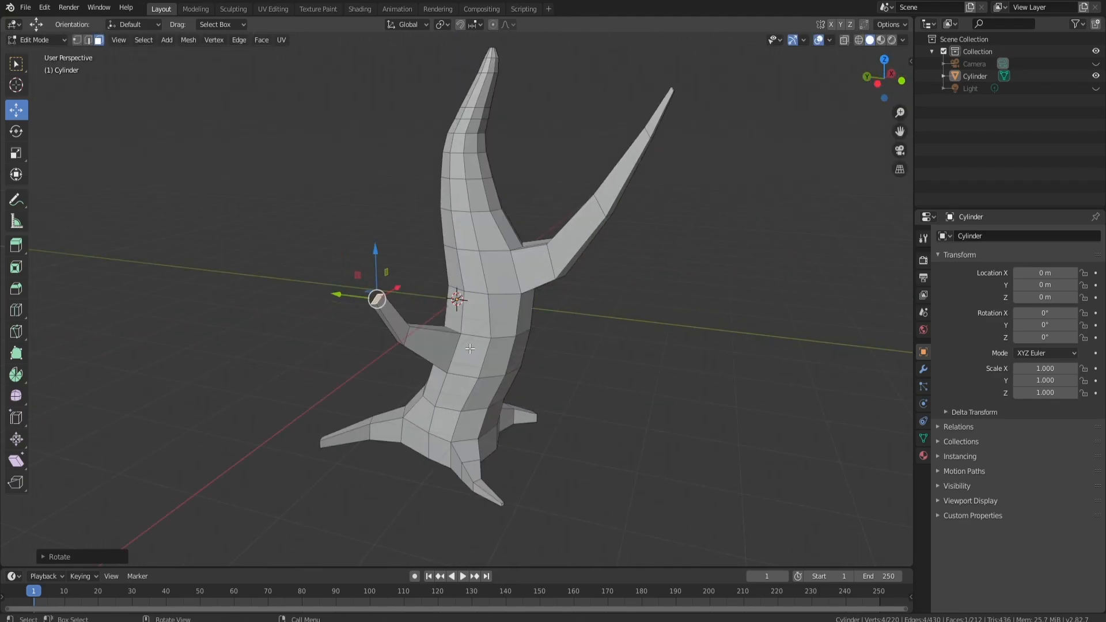
# Extrude the lower branch's end face, scale it down to a pointed tip, and reposition the tip so it curves upward.
pyautogui.press('e')
pyautogui.click(443, 286)
pyautogui.press('s')
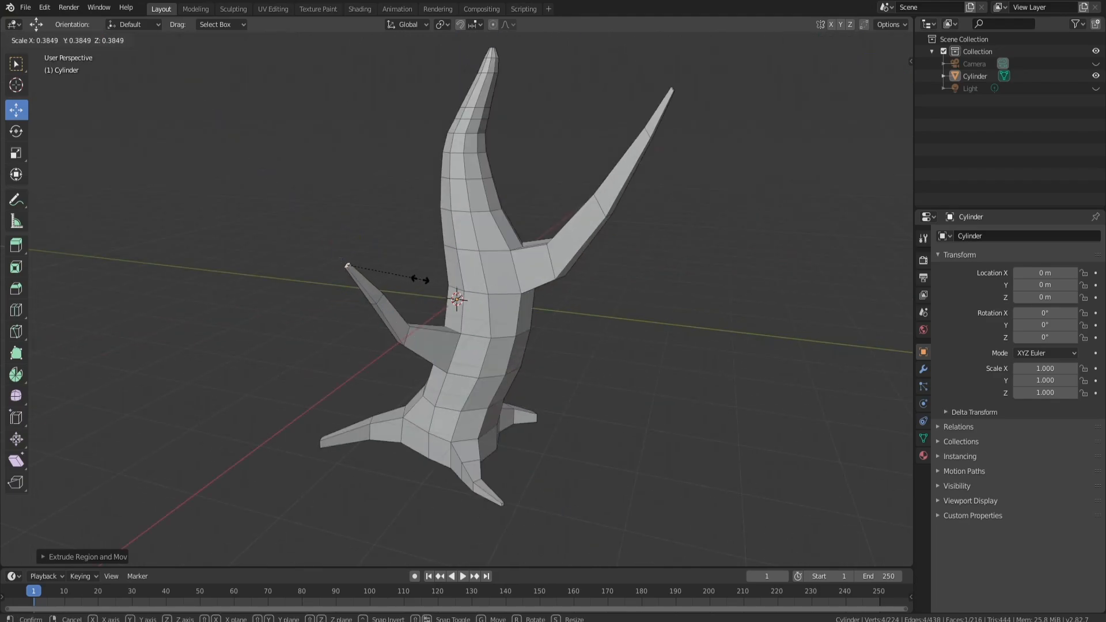
pyautogui.click(352, 274)
pyautogui.moveTo(325, 260); pyautogui.dragTo(392, 253)
pyautogui.moveTo(393, 254); pyautogui.dragTo(486, 263, button='middle')
pyautogui.moveTo(491, 286); pyautogui.dragTo(500, 282)
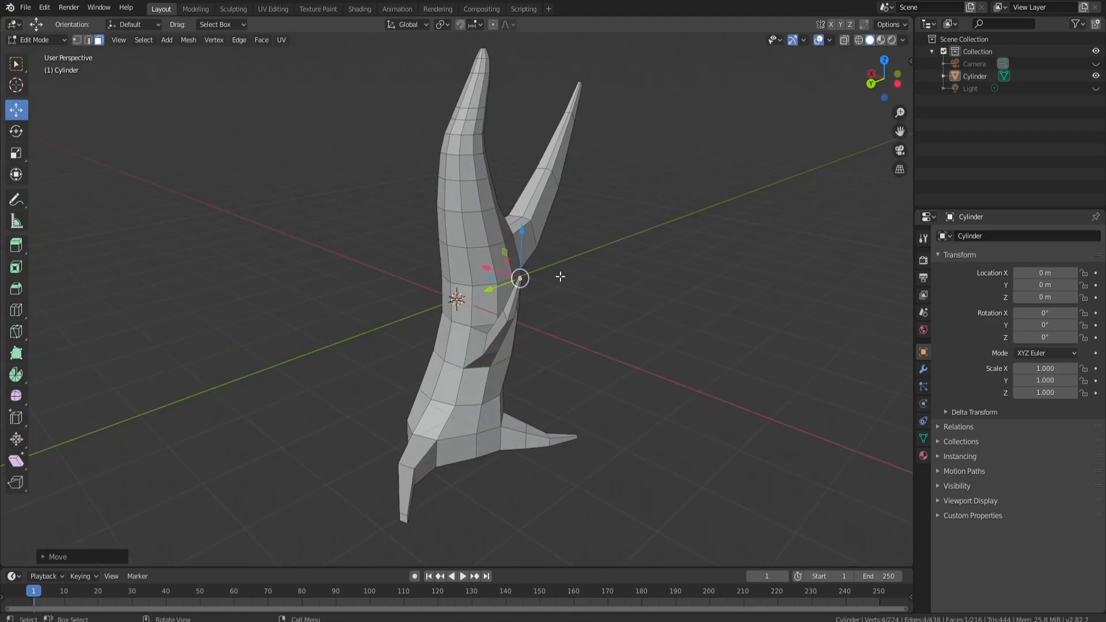
pyautogui.moveTo(560, 276); pyautogui.dragTo(647, 227, button='middle')
pyautogui.click(454, 225)
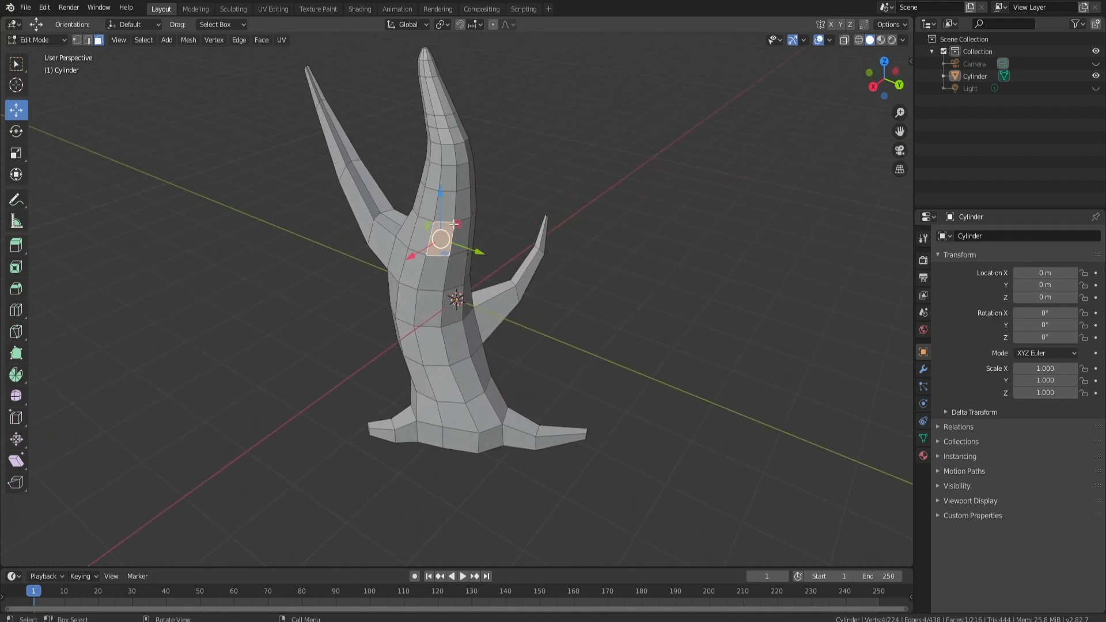
pyautogui.click(450, 205)
pyautogui.keyDown('shift'); pyautogui.click(445, 236); pyautogui.keyUp('shift')
pyautogui.keyDown('shift'); pyautogui.click(460, 236); pyautogui.keyUp('shift')
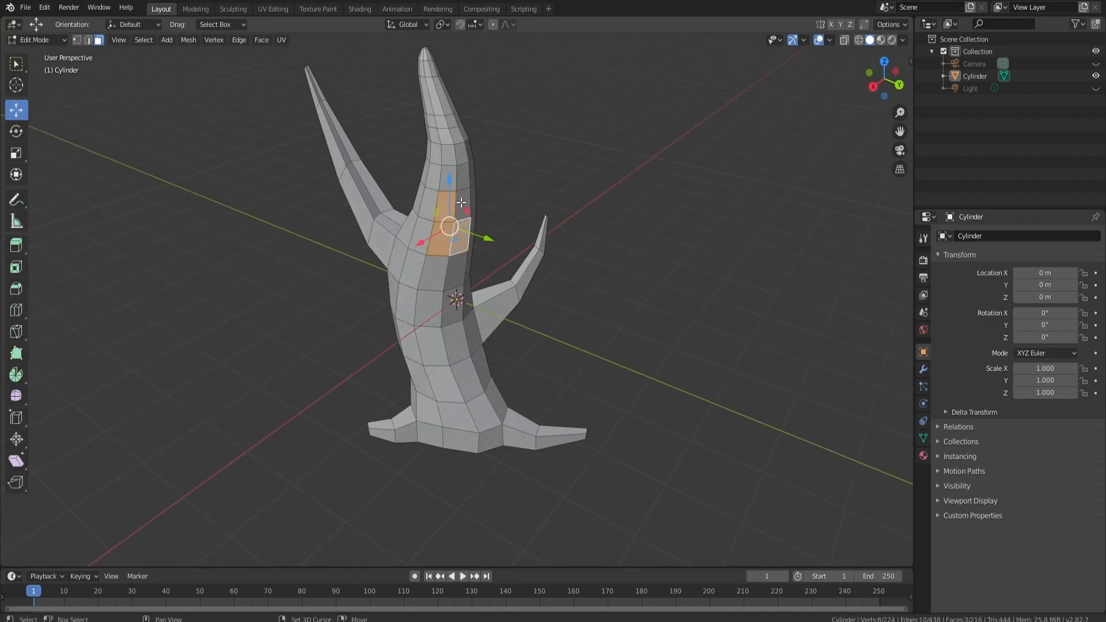
pyautogui.keyDown('shift'); pyautogui.click(462, 207); pyautogui.keyUp('shift')
pyautogui.moveTo(415, 261); pyautogui.dragTo(377, 256, button='middle')
pyautogui.moveTo(460, 261); pyautogui.dragTo(440, 228, button='middle')
# Select two adjacent faces high on the trunk, extrude them outward, scale the end down and raise it along Z.
pyautogui.click(444, 207)
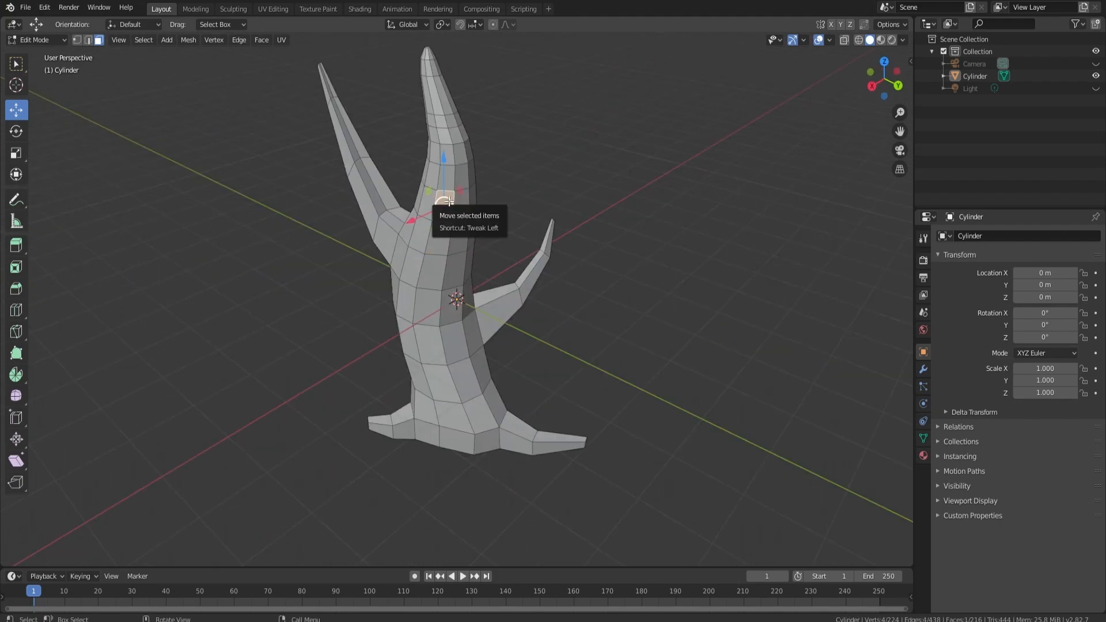
pyautogui.moveTo(448, 178); pyautogui.dragTo(576, 225, button='middle')
pyautogui.press('e')
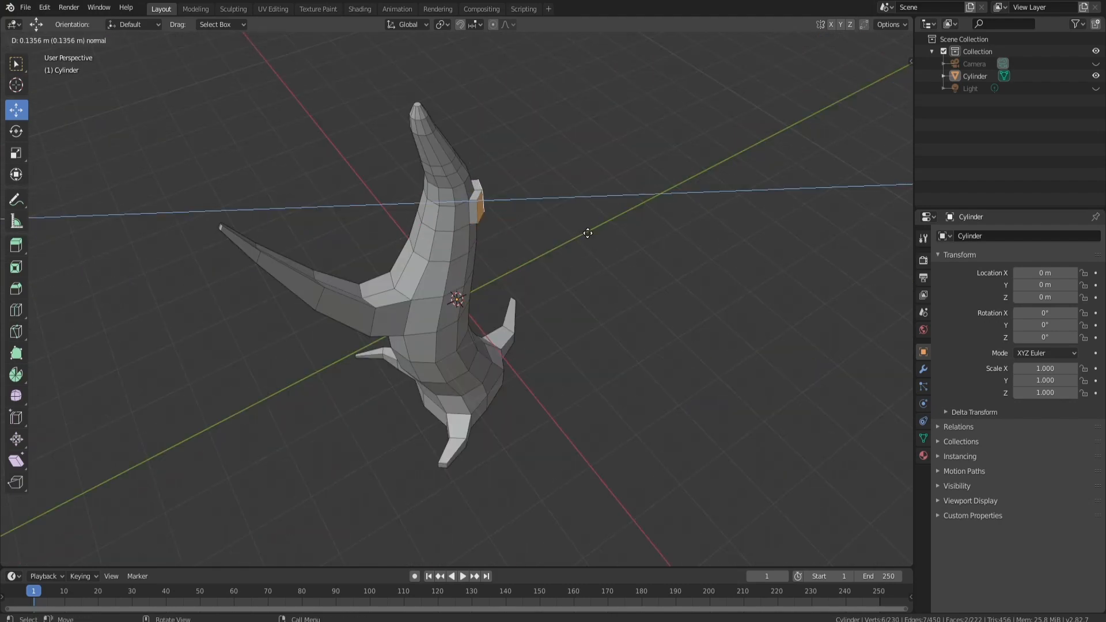
pyautogui.click(626, 237)
pyautogui.press('s')
pyautogui.click(614, 259)
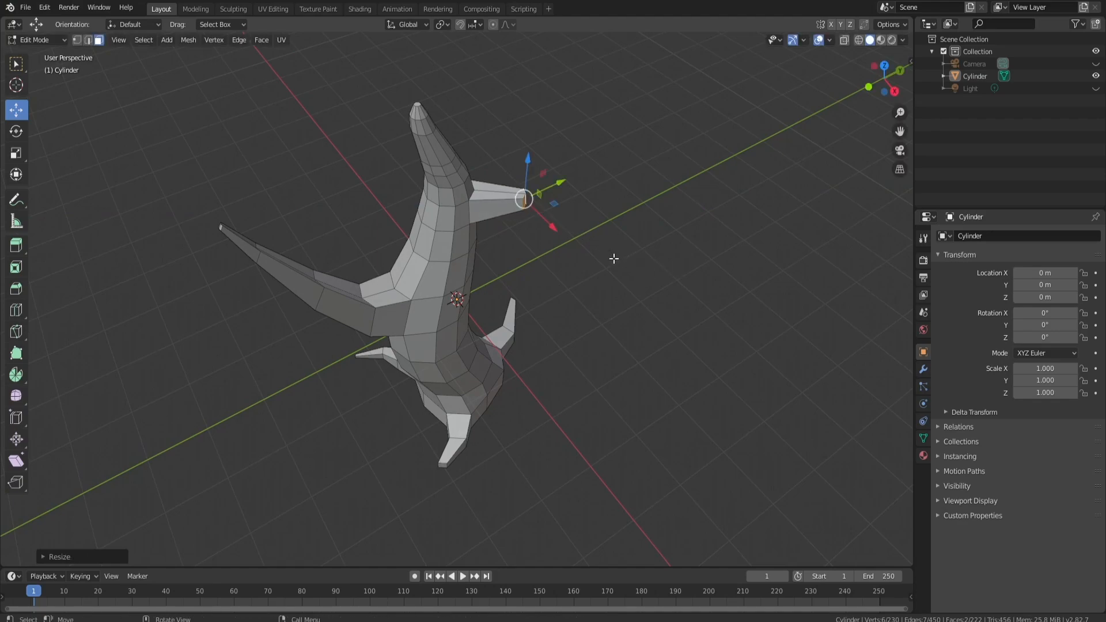
pyautogui.press('g')
pyautogui.press('z')
pyautogui.click(521, 137)
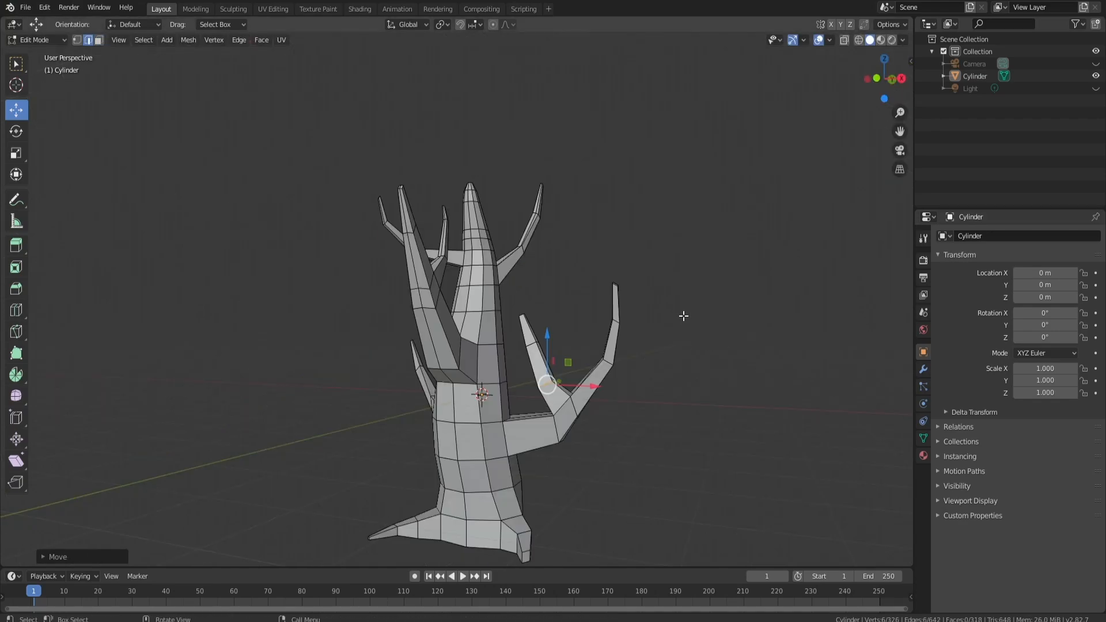
# Move the edge below the forked branch's split using proportional editing with a size of about 0.91 to reshape its underside.
pyautogui.click(684, 315)
pyautogui.moveTo(684, 315); pyautogui.dragTo(583, 336, button='middle')
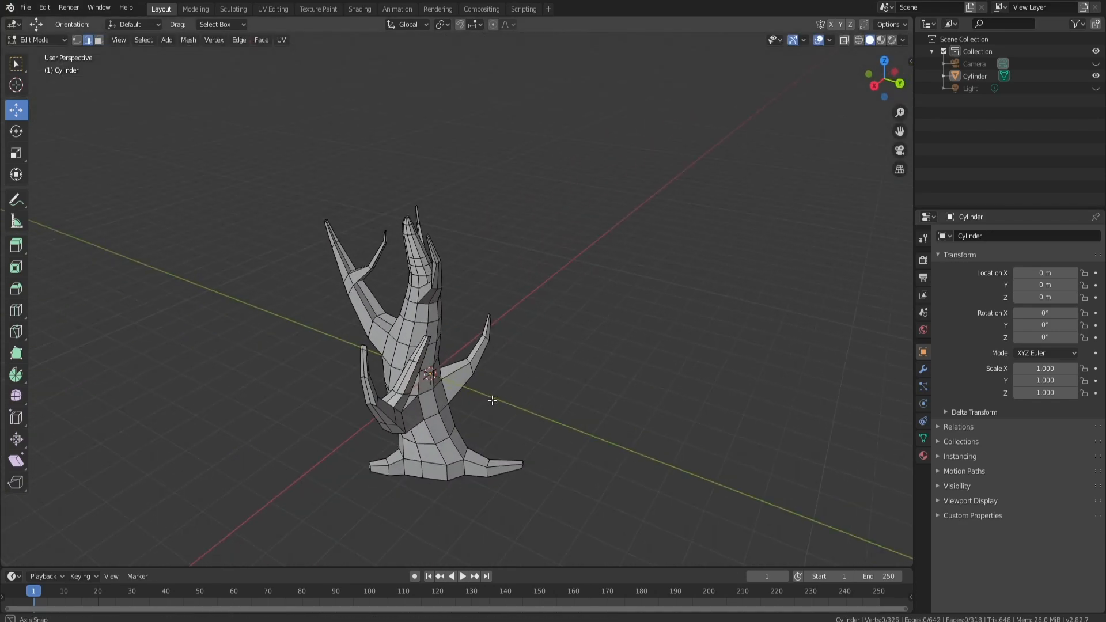
pyautogui.moveTo(492, 401); pyautogui.dragTo(638, 362, button='middle')
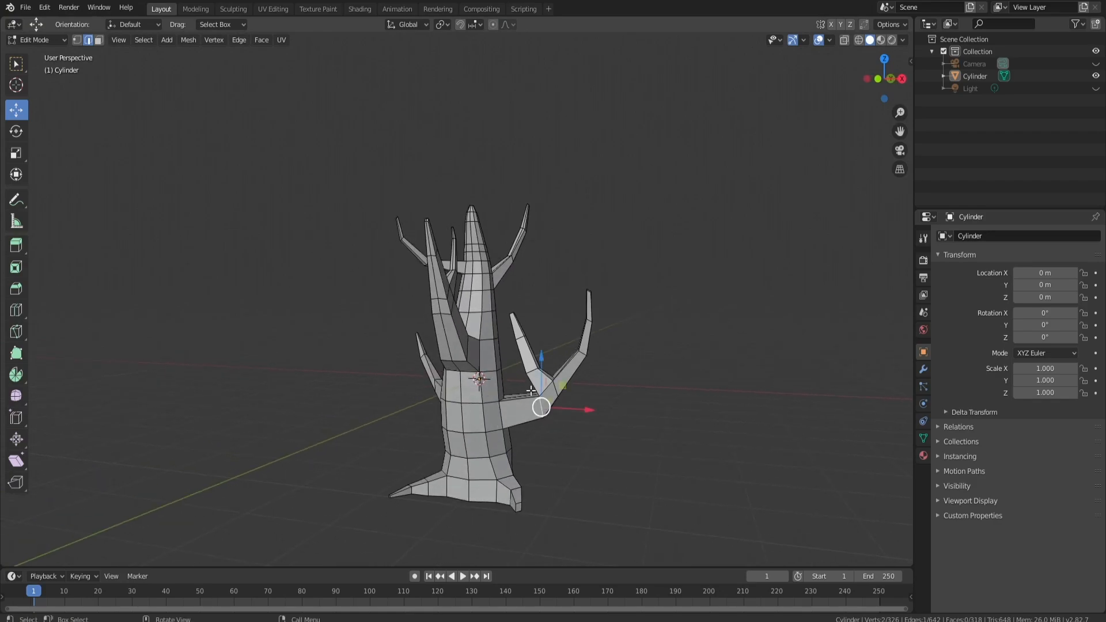
pyautogui.press('o')
pyautogui.press('g')
pyautogui.scroll(10, 547, 407)
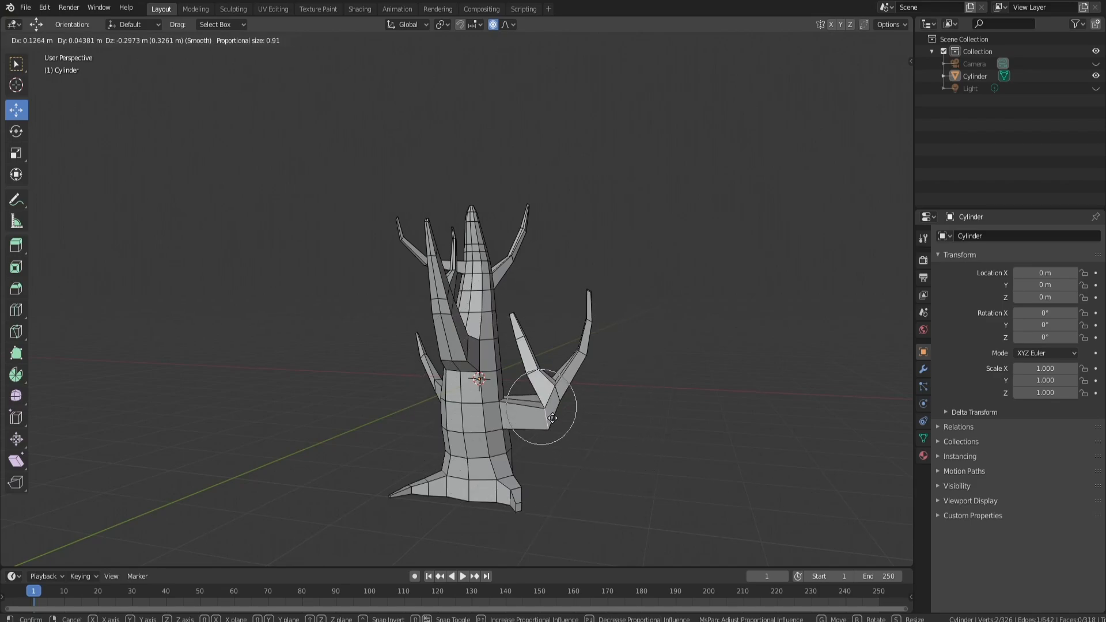
pyautogui.click(550, 418)
pyautogui.moveTo(550, 418); pyautogui.dragTo(641, 444, button='middle')
pyautogui.press('g')
pyautogui.click(370, 406)
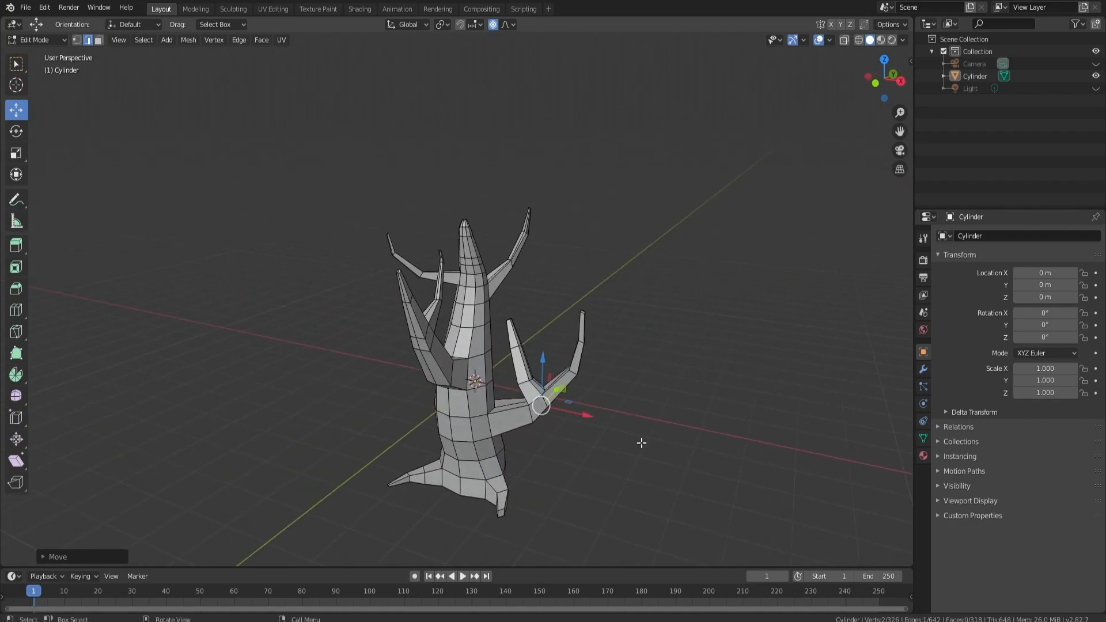
# Select the whole tree in Object Mode and move it along Y to about 11.48 m, away from the origin.
pyautogui.press('Tab')
pyautogui.moveTo(534, 499); pyautogui.dragTo(493, 372, button='middle')
pyautogui.click(490, 371)
pyautogui.scroll(-2, 482, 370)
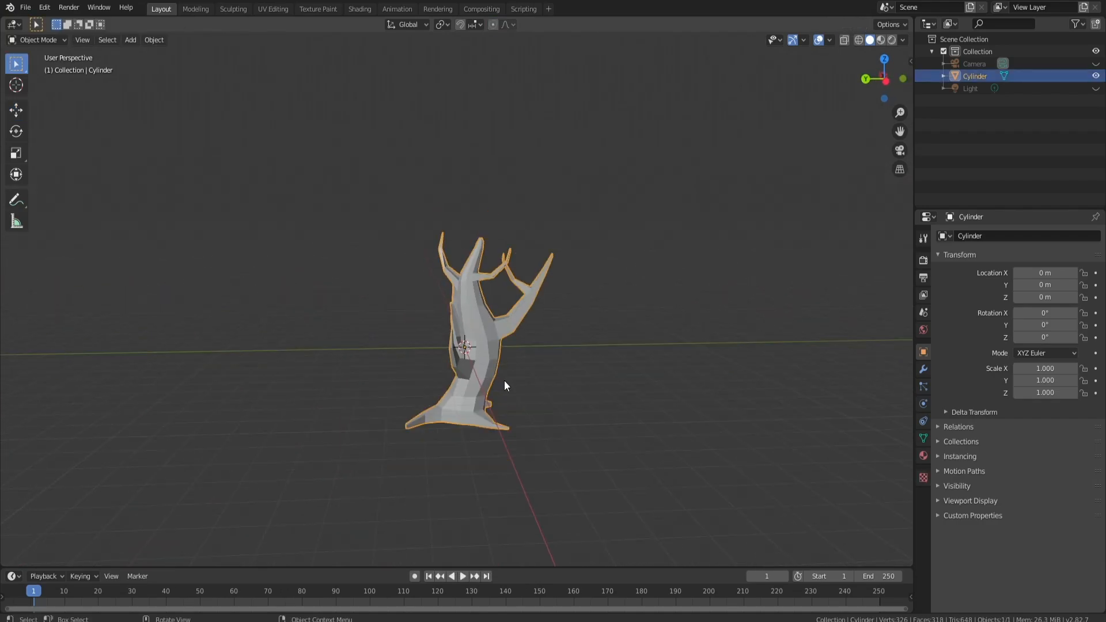
pyautogui.click(16, 110)
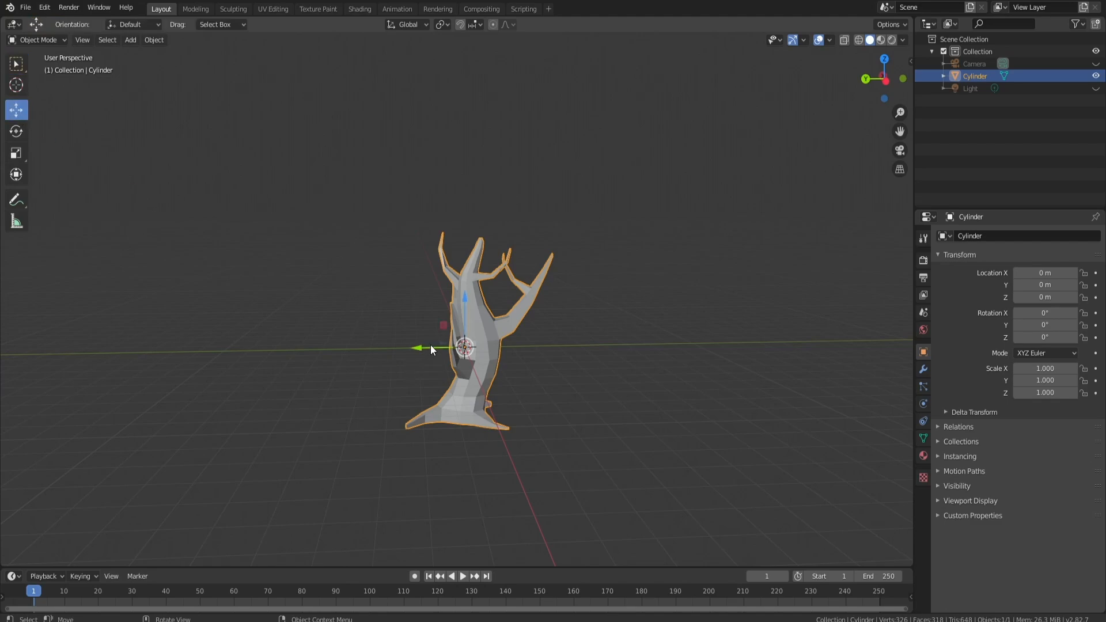
pyautogui.moveTo(431, 347); pyautogui.dragTo(151, 343)
pyautogui.scroll(2, 462, 341)
pyautogui.scroll(-1, 484, 369)
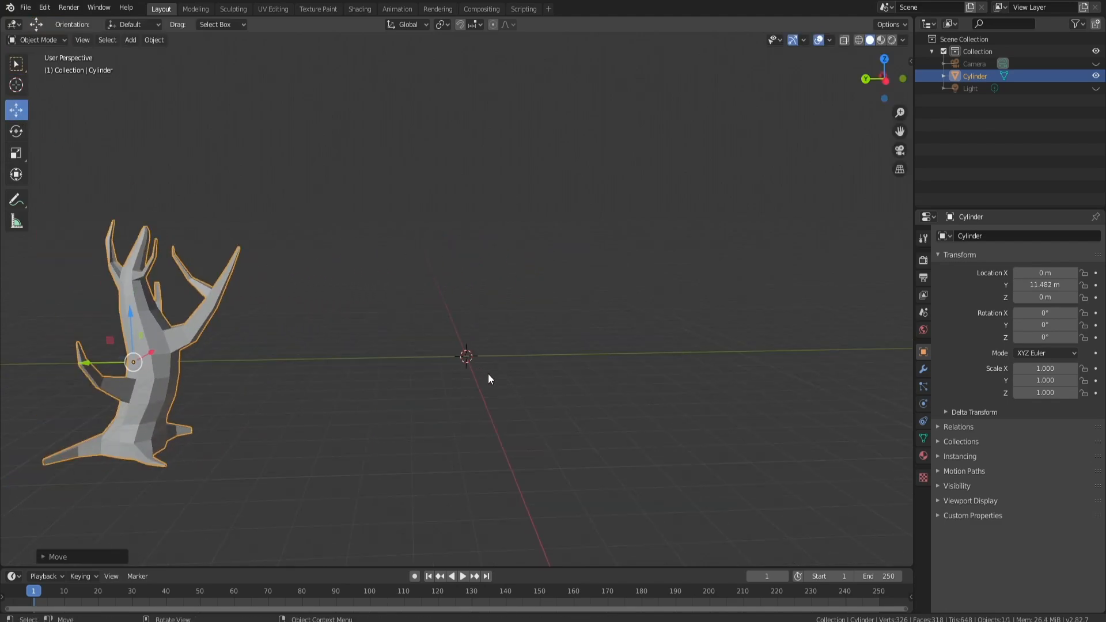
pyautogui.click(489, 374)
pyautogui.scroll(1, 489, 372)
pyautogui.hotkey('shift', 'a')
pyautogui.moveTo(499, 371)
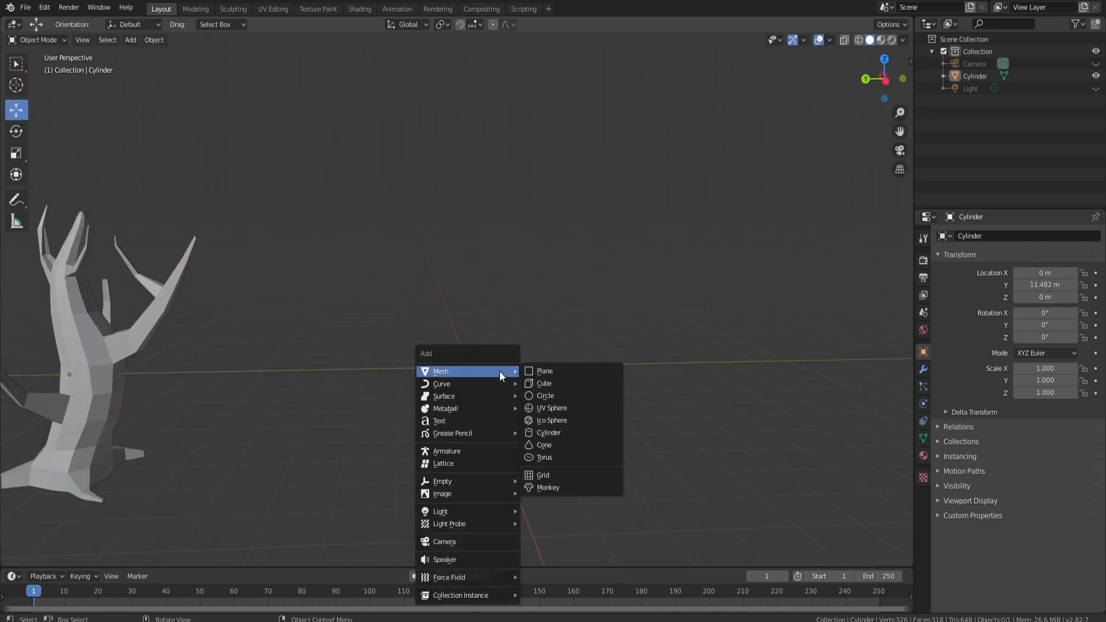
pyautogui.click(551, 407)
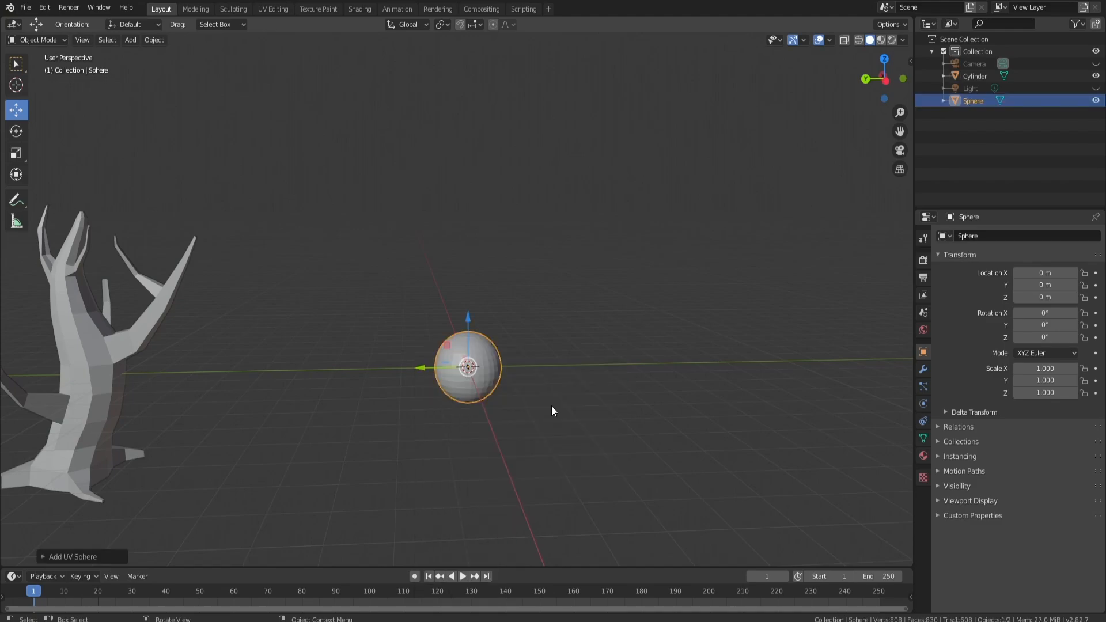
pyautogui.hotkey('ctrl', 'z')
# Add an ico sphere at the world origin beside the tree.
pyautogui.hotkey('shift', 'a')
pyautogui.moveTo(464, 367)
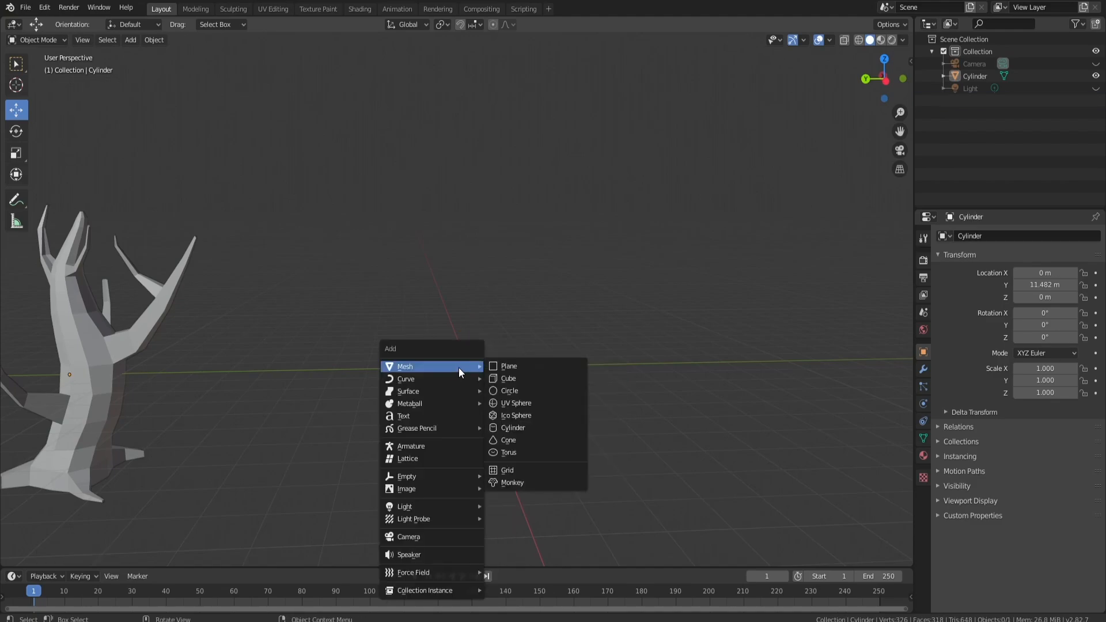
pyautogui.click(525, 420)
pyautogui.rightClick(480, 368)
pyautogui.click(463, 367)
pyautogui.scroll(4, 489, 375)
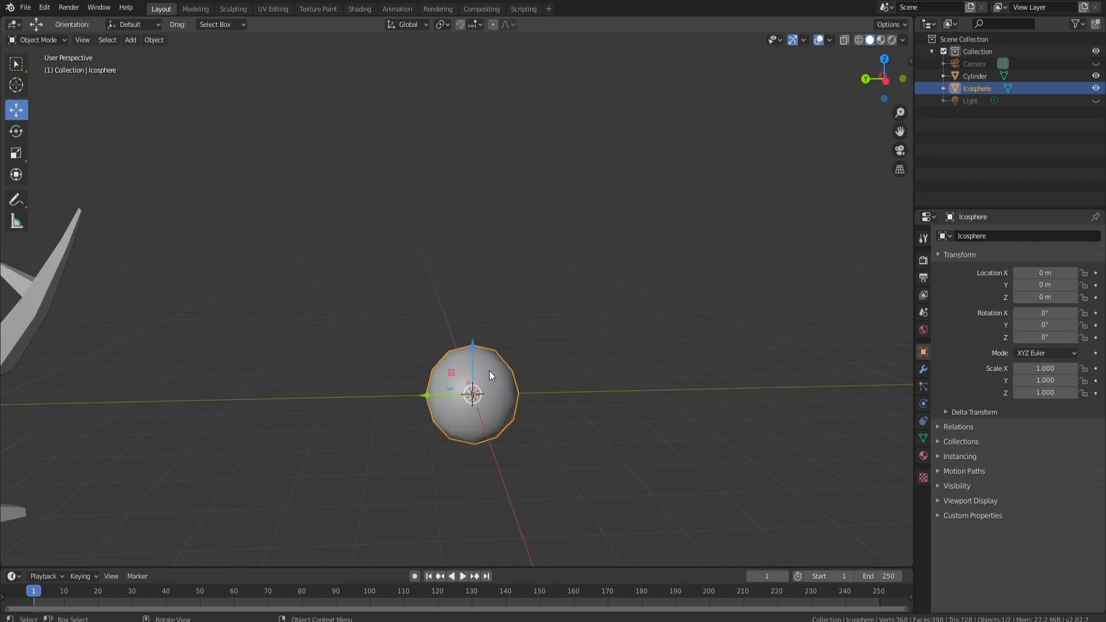
# Add a cylinder with 8 vertices at the origin, around the ico sphere.
pyautogui.hotkey('shift', 'a')
pyautogui.moveTo(493, 382)
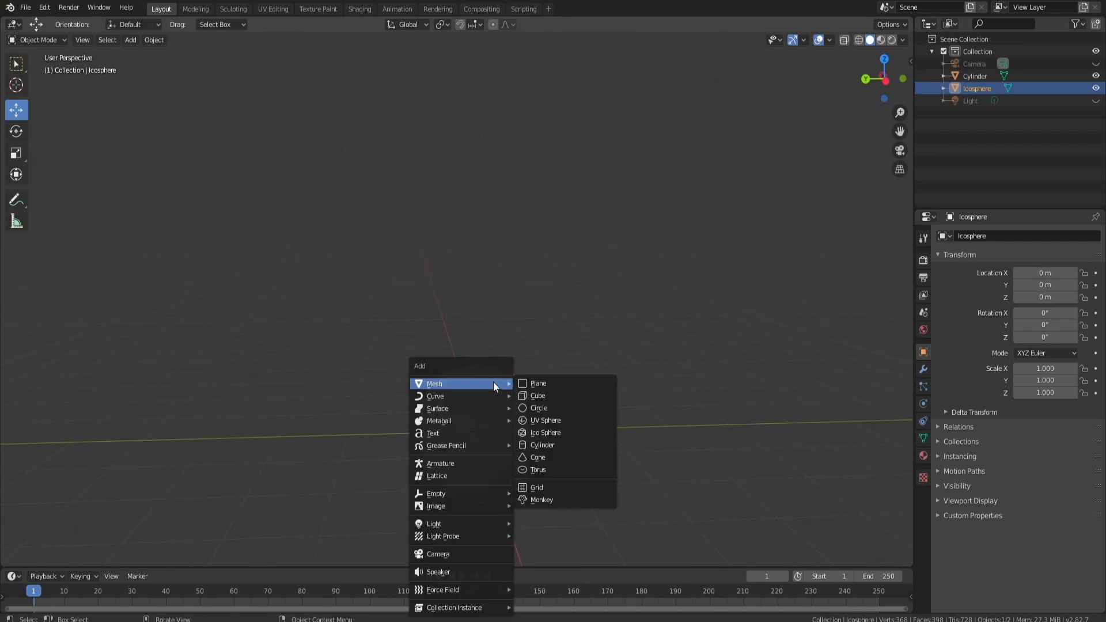
pyautogui.click(551, 444)
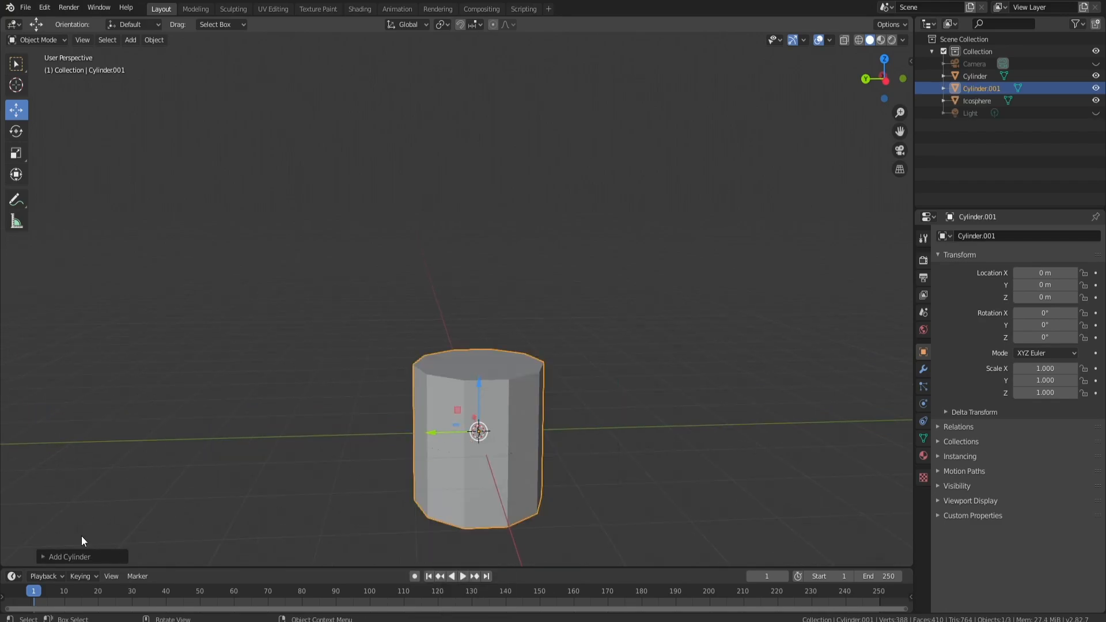
pyautogui.click(81, 556)
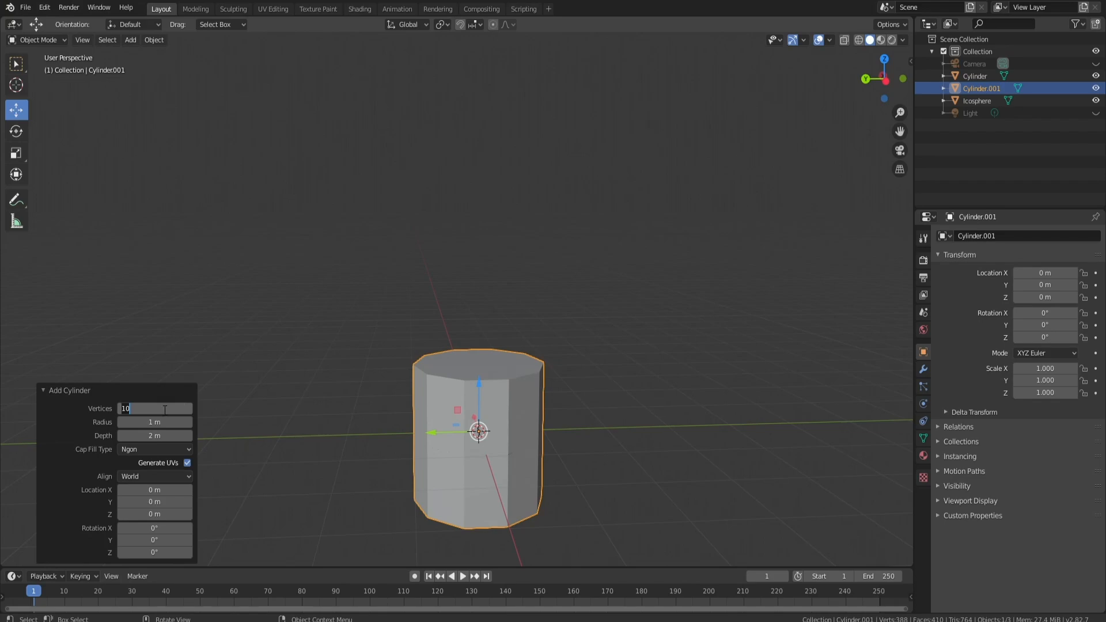
pyautogui.write('8')
pyautogui.press('Return')
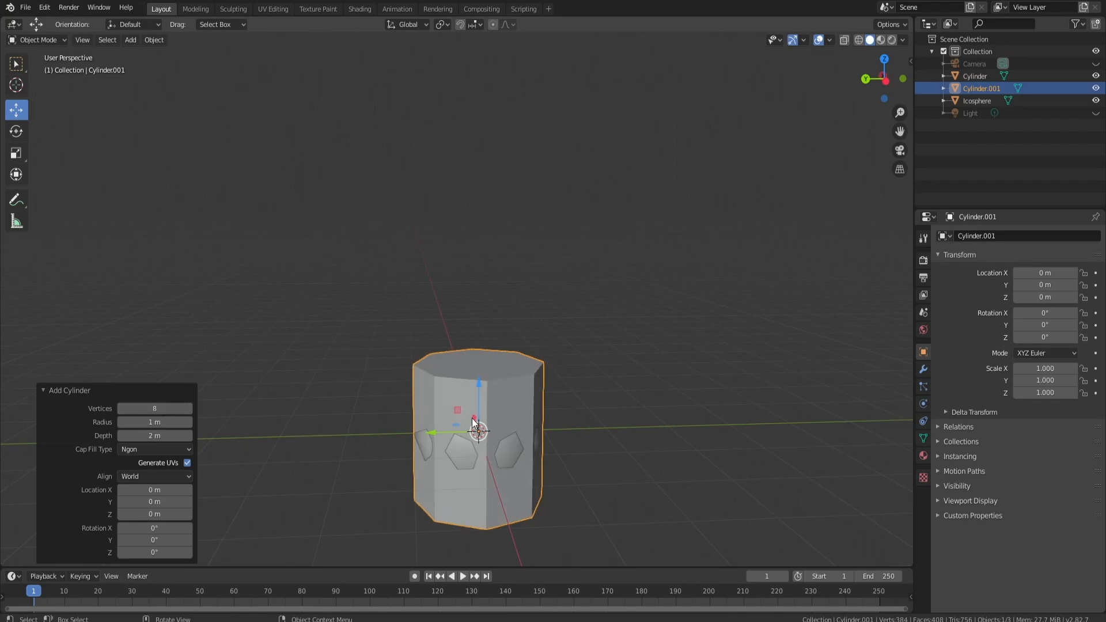
pyautogui.moveTo(530, 414); pyautogui.dragTo(559, 389, button='middle')
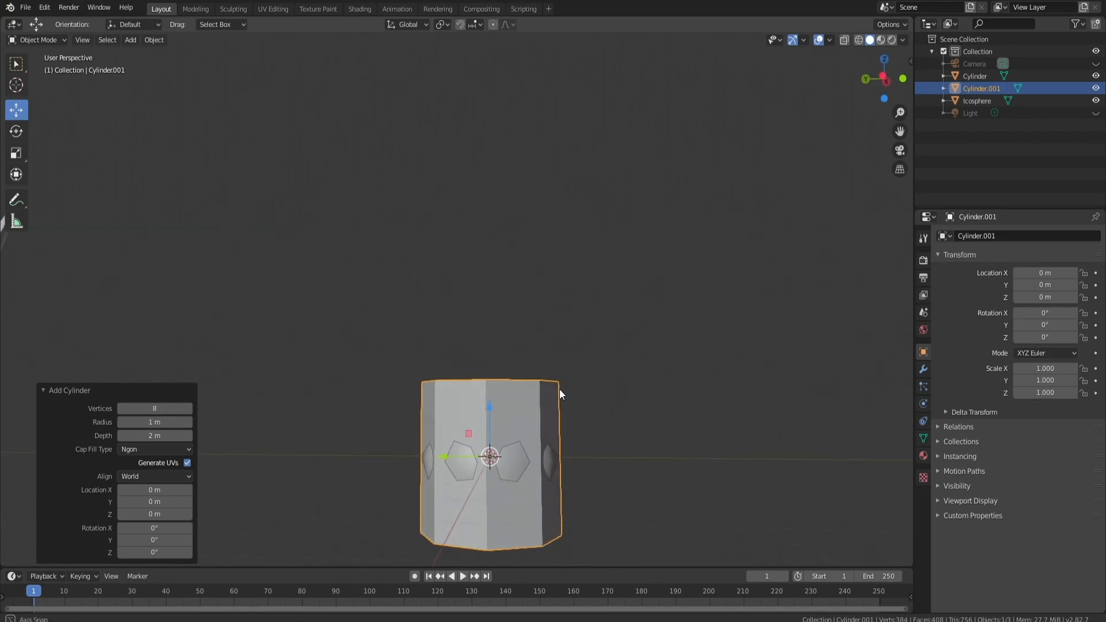
# Flatten the new cylinder along Z to about 0.109 and raise it about 1.15 m above the ico sphere's centre.
pyautogui.press('s')
pyautogui.press('z')
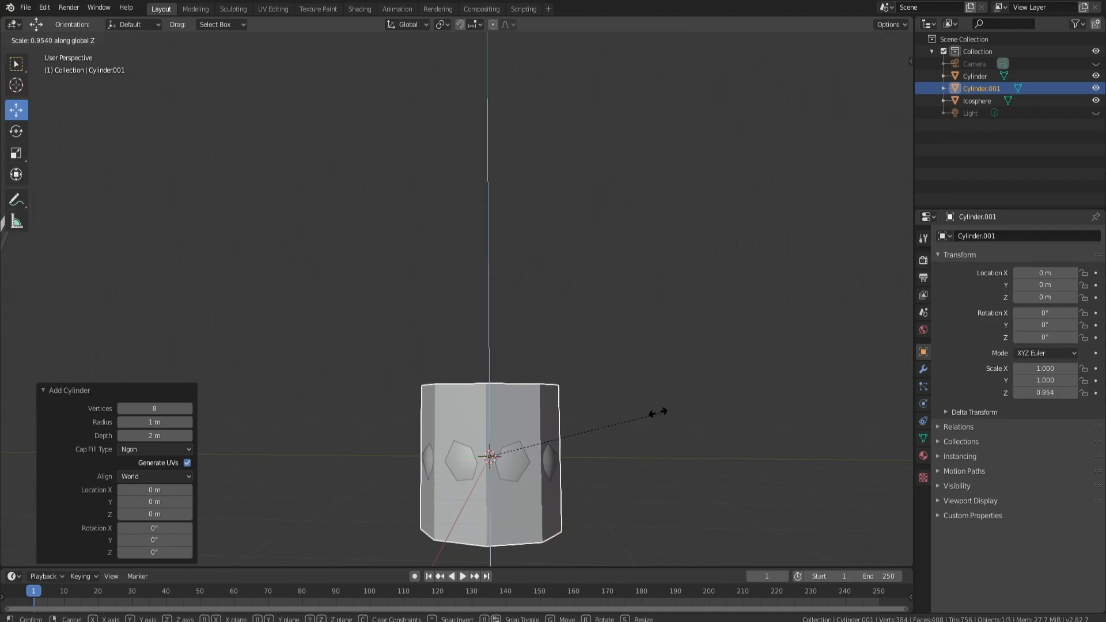
pyautogui.click(488, 427)
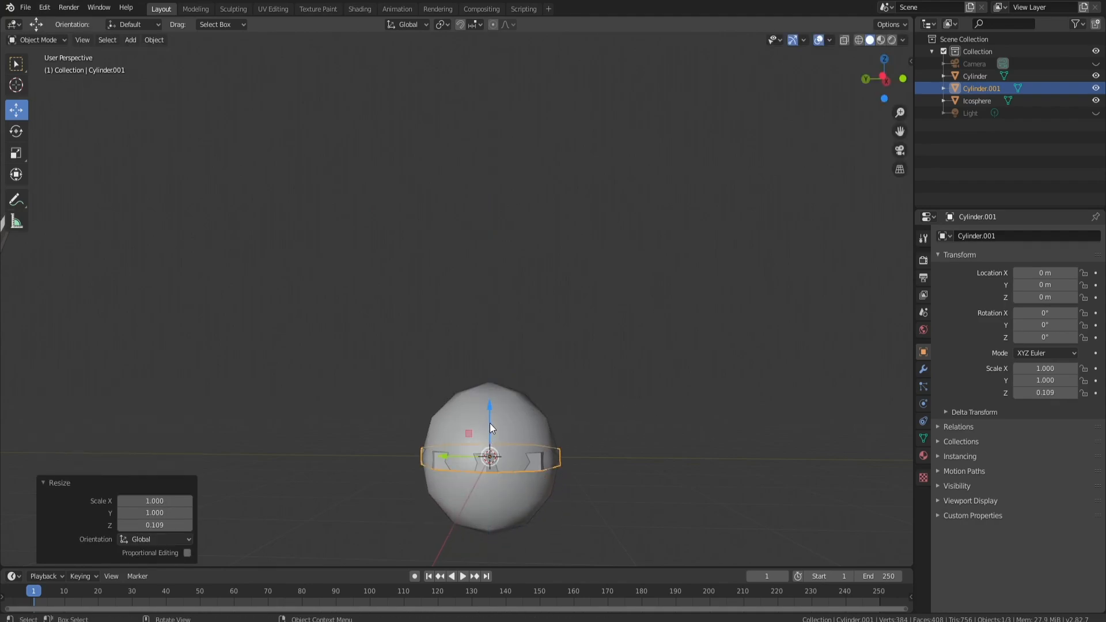
pyautogui.press('g')
pyautogui.press('z')
pyautogui.click(500, 332)
# Scale the disc to about 0.849, thin it along Z to about 0.020, and lower it to about Z 1.016 m.
pyautogui.press('s')
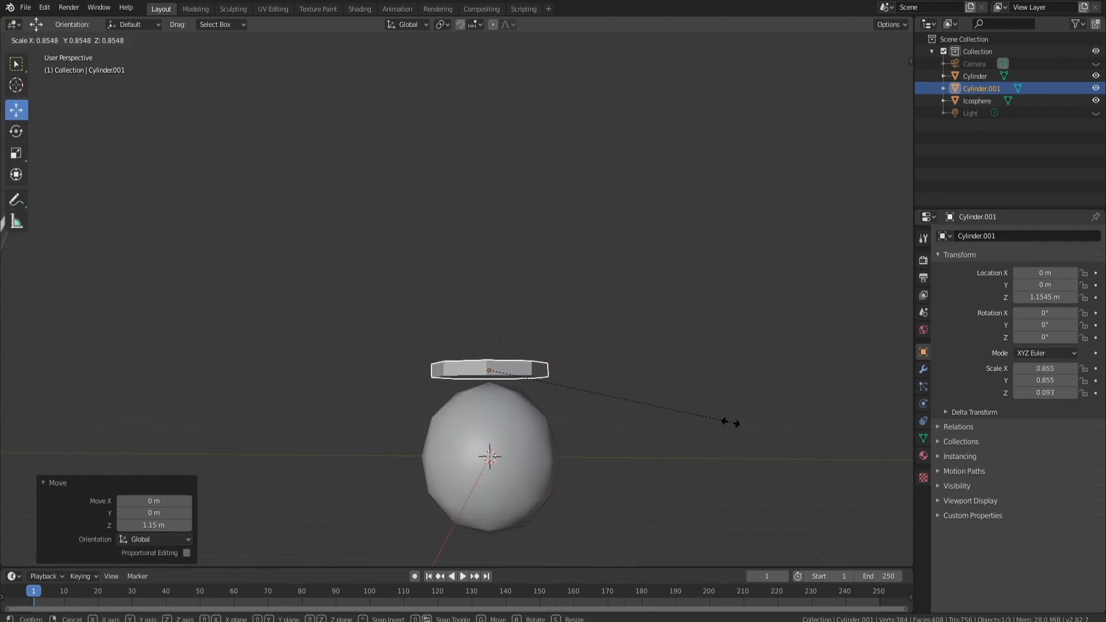
pyautogui.click(697, 425)
pyautogui.press('s')
pyautogui.press('z')
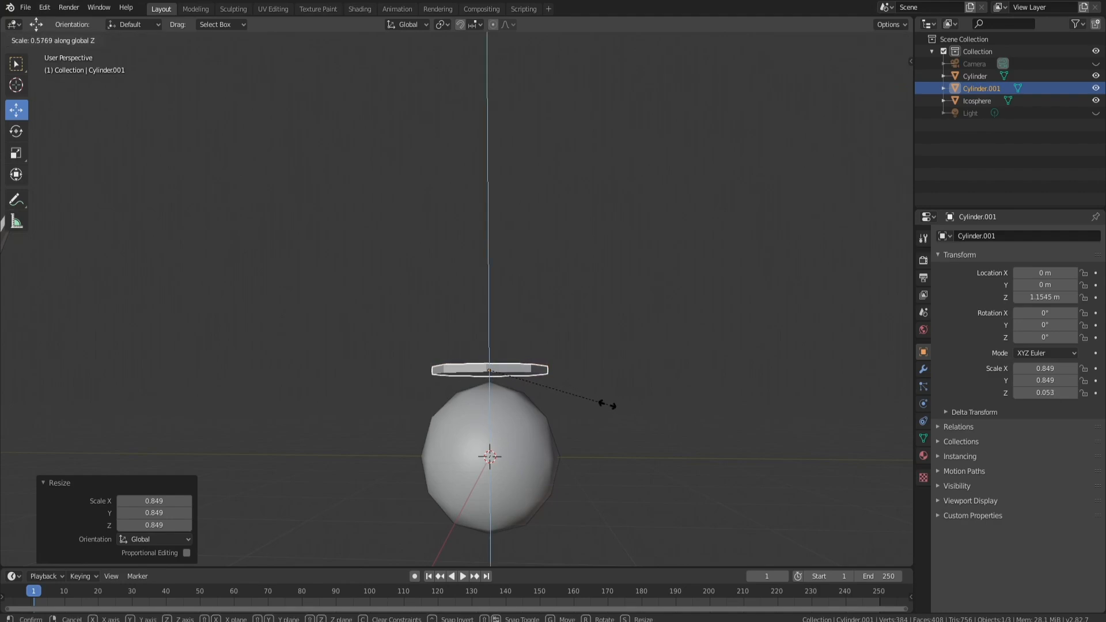
pyautogui.moveTo(589, 345)
pyautogui.mouseDown(button='middle')
pyautogui.moveTo(590, 320)
pyautogui.moveTo(588, 340)
pyautogui.mouseUp(button='middle')
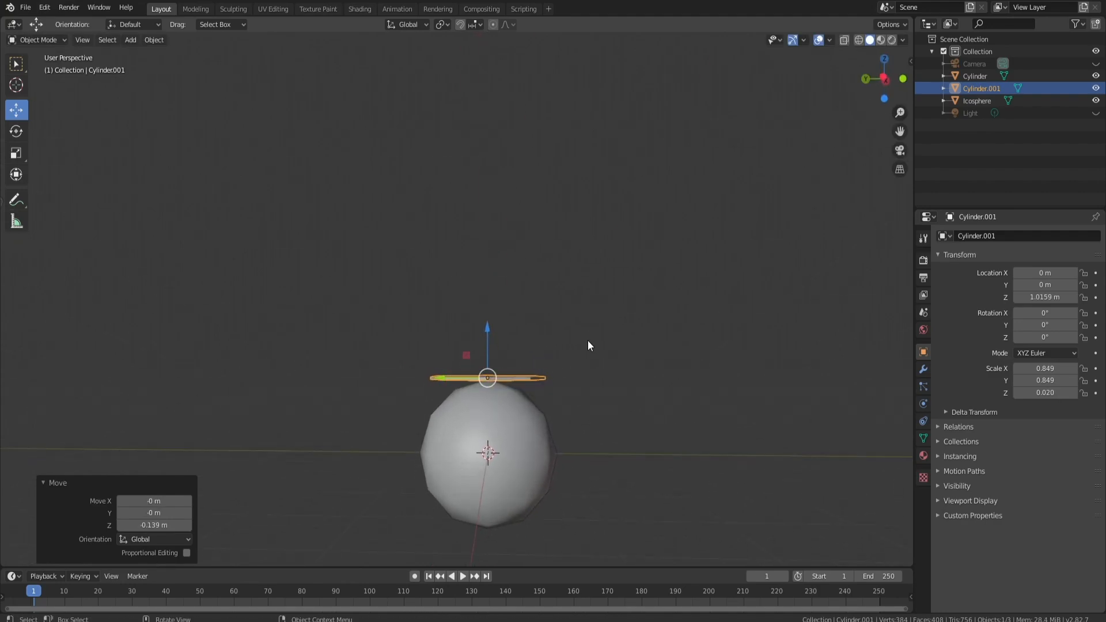
pyautogui.moveTo(597, 416); pyautogui.dragTo(602, 475, button='middle')
# In the left orthographic view, shrink the disc to about 0.512 and place it just above the sphere at about Z 1.05 m.
pyautogui.press('KP_5')
pyautogui.press('KP_1')
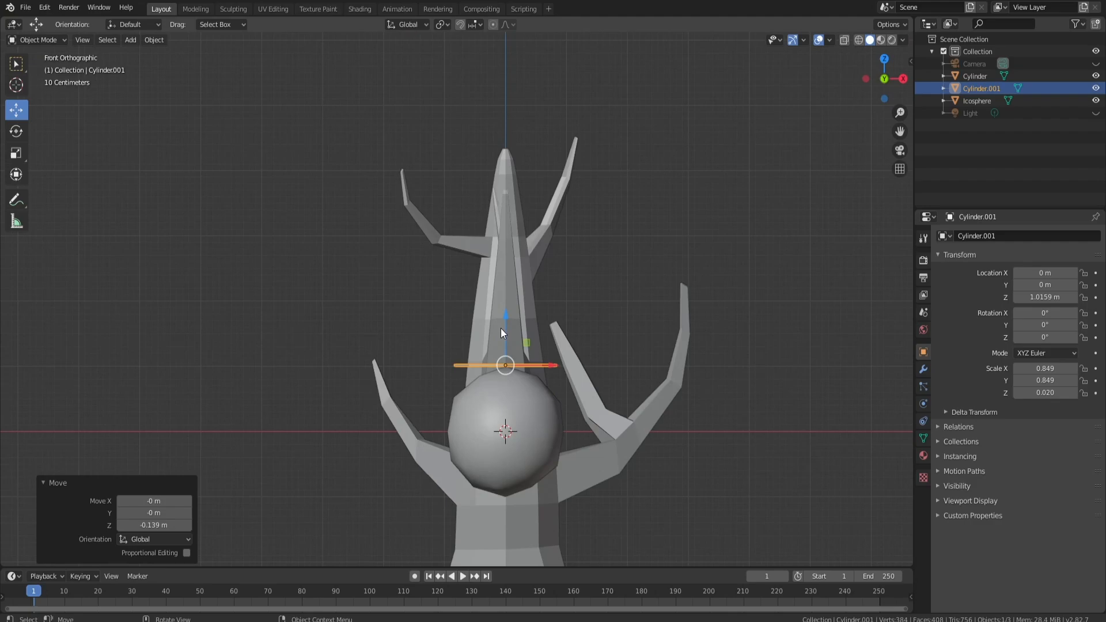
pyautogui.press('ctrl+KP_3')
pyautogui.moveTo(482, 332); pyautogui.dragTo(482, 326)
pyautogui.press('s')
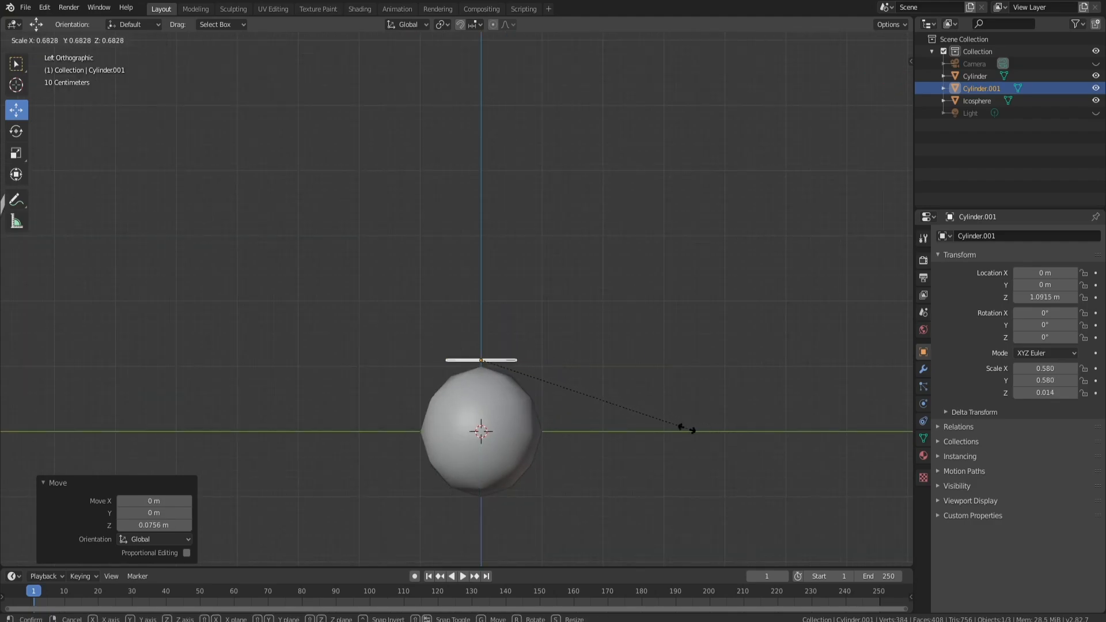
pyautogui.click(661, 426)
# Duplicate the disc and move the copy along Z to just below the sphere, at about Z -1.08 m.
pyautogui.moveTo(478, 320); pyautogui.dragTo(485, 460)
pyautogui.hotkey('shift', 'd')
pyautogui.rightClick(479, 324)
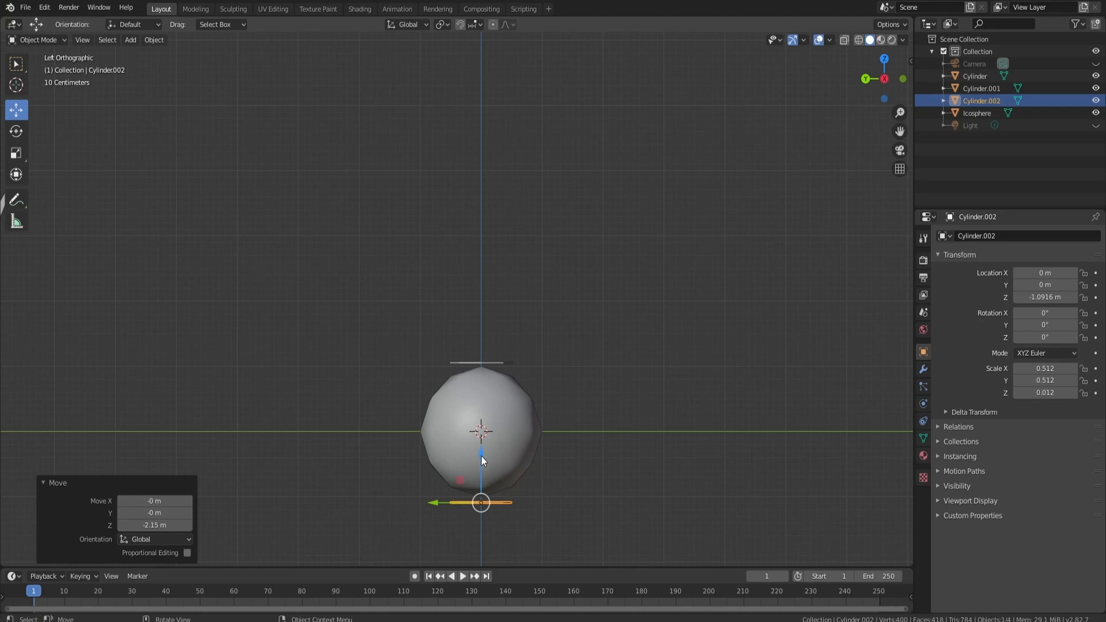
pyautogui.moveTo(482, 454); pyautogui.dragTo(482, 453)
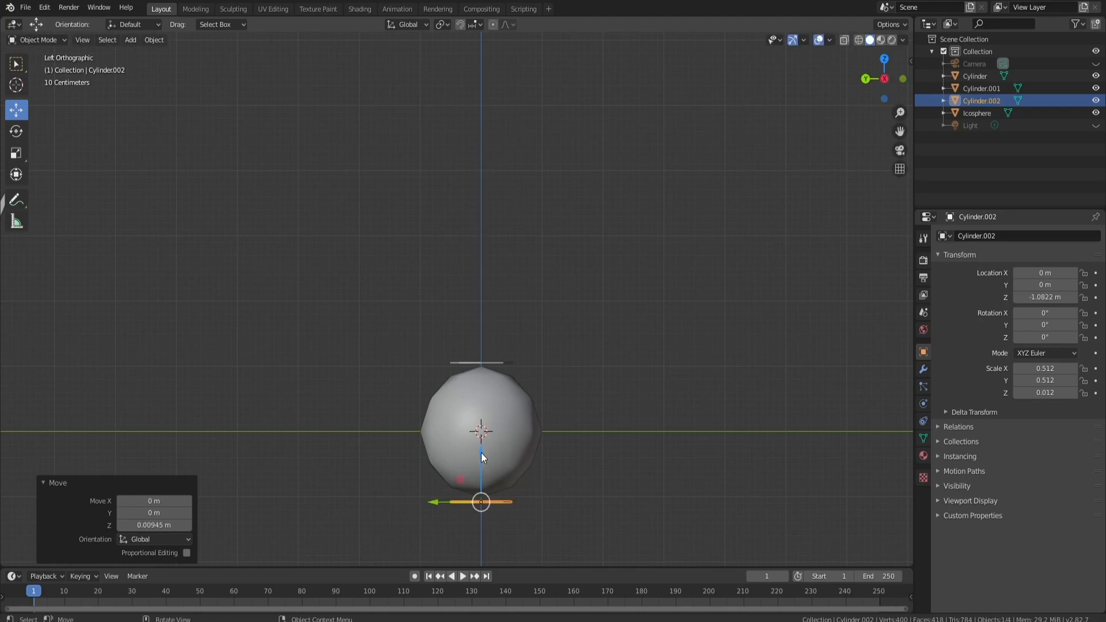
# Duplicate the discs above and below the sphere in place and rotate the copies 90° to its two sides along Y.
pyautogui.keyDown('shift'); pyautogui.click(494, 363); pyautogui.keyUp('shift')
pyautogui.hotkey('shift', 'd')
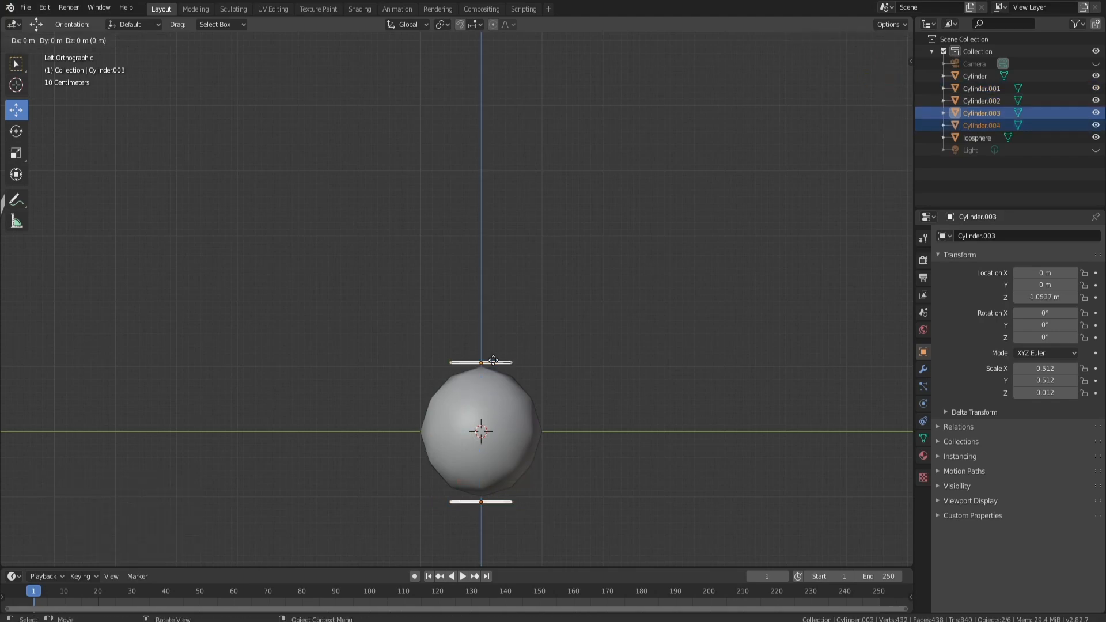
pyautogui.press('Escape')
pyautogui.press('r')
pyautogui.press('9')
pyautogui.press('0')
pyautogui.press('Return')
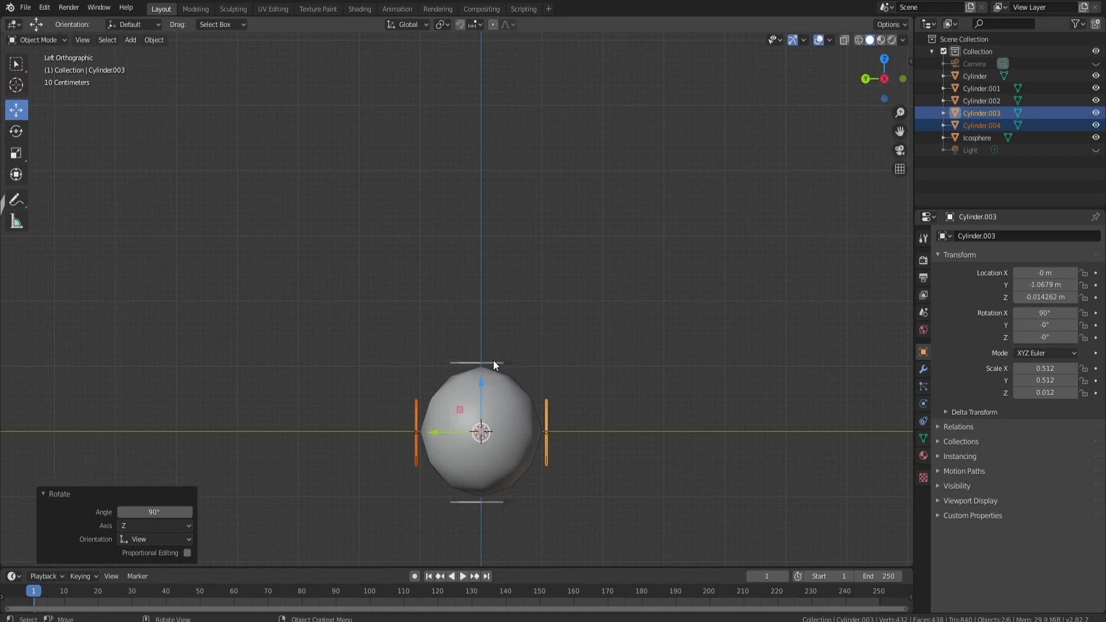
# Duplicate the two side discs in place and rotate the copies 90° in the top view onto the X axis.
pyautogui.keyDown('shift'); pyautogui.click(492, 363); pyautogui.keyUp('shift')
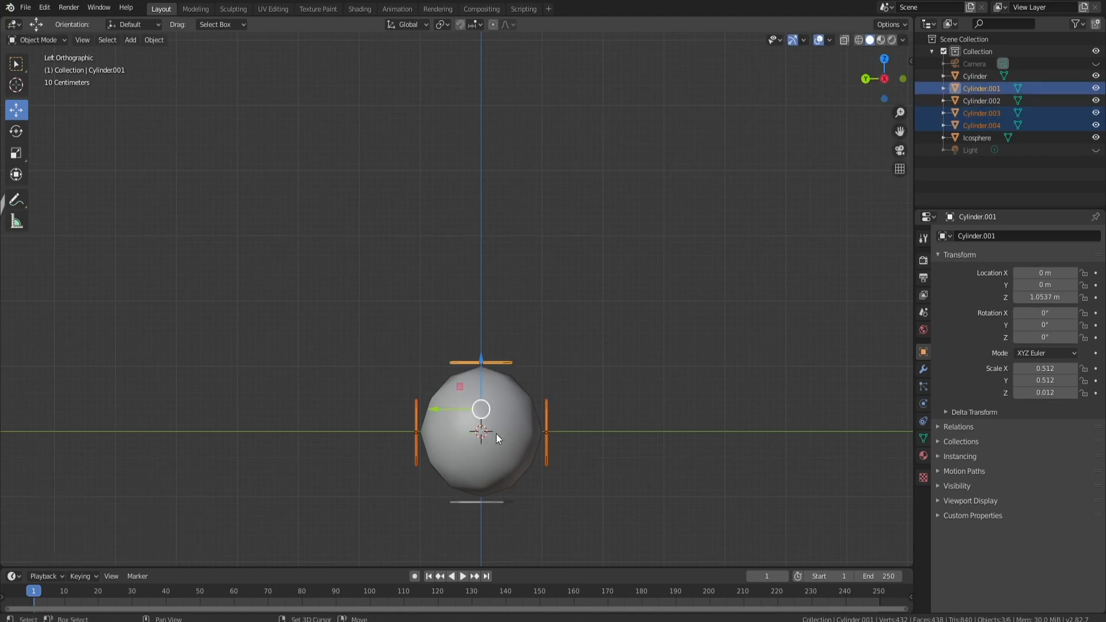
pyautogui.keyDown('shift'); pyautogui.click(497, 502); pyautogui.keyUp('shift')
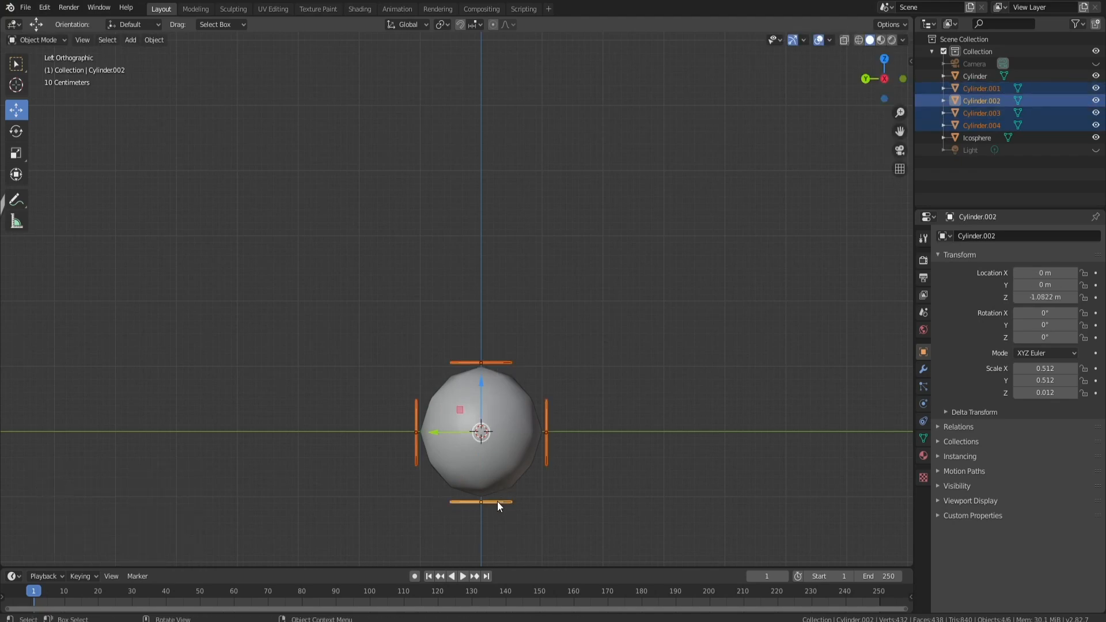
pyautogui.click(547, 432)
pyautogui.keyDown('shift'); pyautogui.click(416, 429); pyautogui.keyUp('shift')
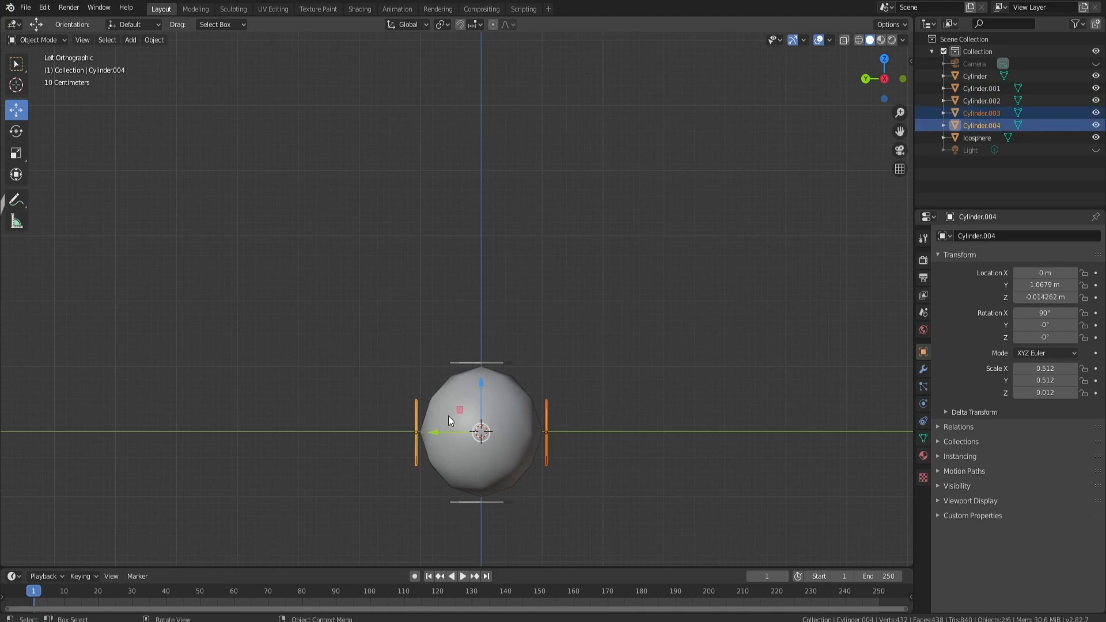
pyautogui.press('KP_7')
pyautogui.hotkey('shift', 'd')
pyautogui.rightClick(510, 406)
pyautogui.write('r')
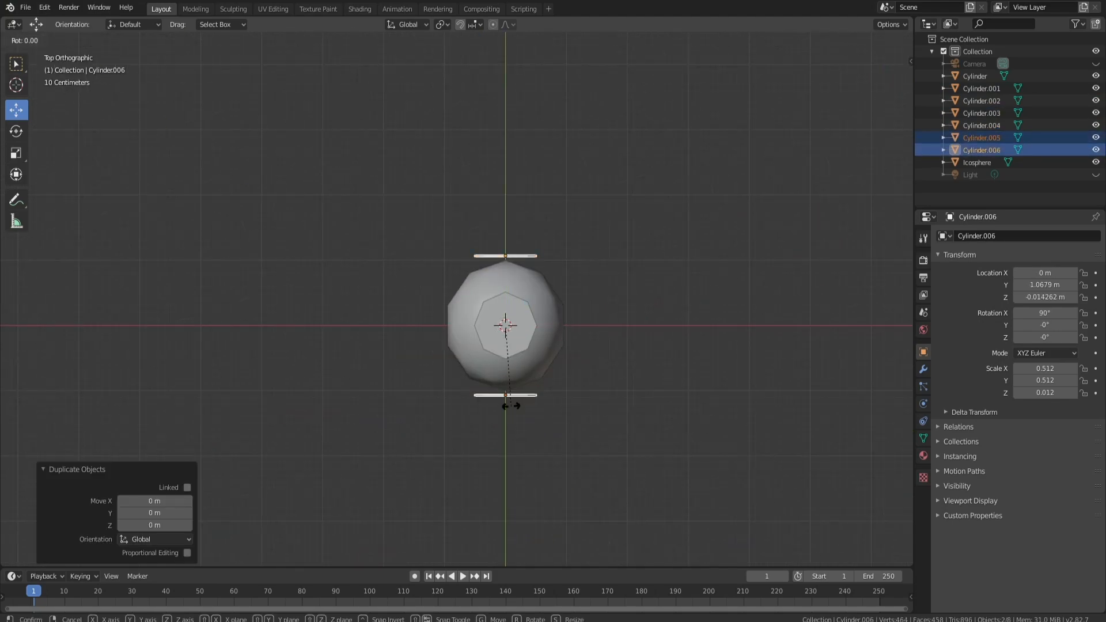
pyautogui.write('90')
pyautogui.press('Return')
# Select all six discs around the sphere, duplicate them in place, and rotate the copies about -44.1° in the side-on view.
pyautogui.moveTo(511, 409); pyautogui.dragTo(1045, 392, button='middle')
pyautogui.moveTo(596, 397); pyautogui.dragTo(523, 335, button='middle')
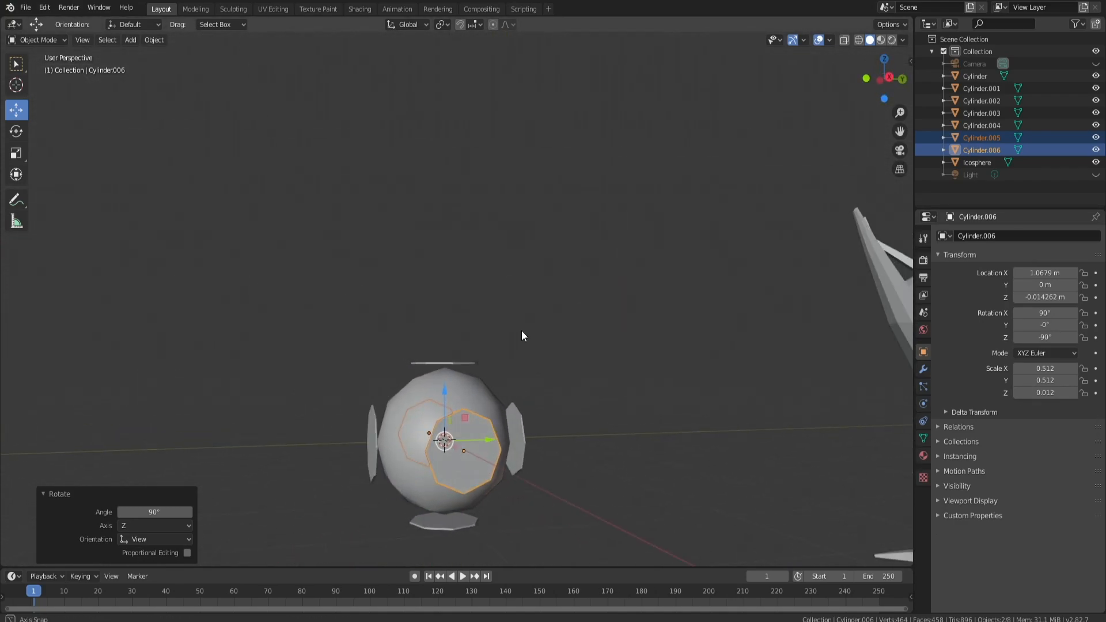
pyautogui.keyDown('shift'); pyautogui.click(469, 476); pyautogui.keyUp('shift')
pyautogui.keyDown('shift'); pyautogui.click(495, 380); pyautogui.keyUp('shift')
pyautogui.moveTo(495, 380); pyautogui.dragTo(410, 479, button='middle')
pyautogui.keyDown('shift'); pyautogui.click(493, 433); pyautogui.keyUp('shift')
pyautogui.keyDown('shift'); pyautogui.click(410, 480); pyautogui.keyUp('shift')
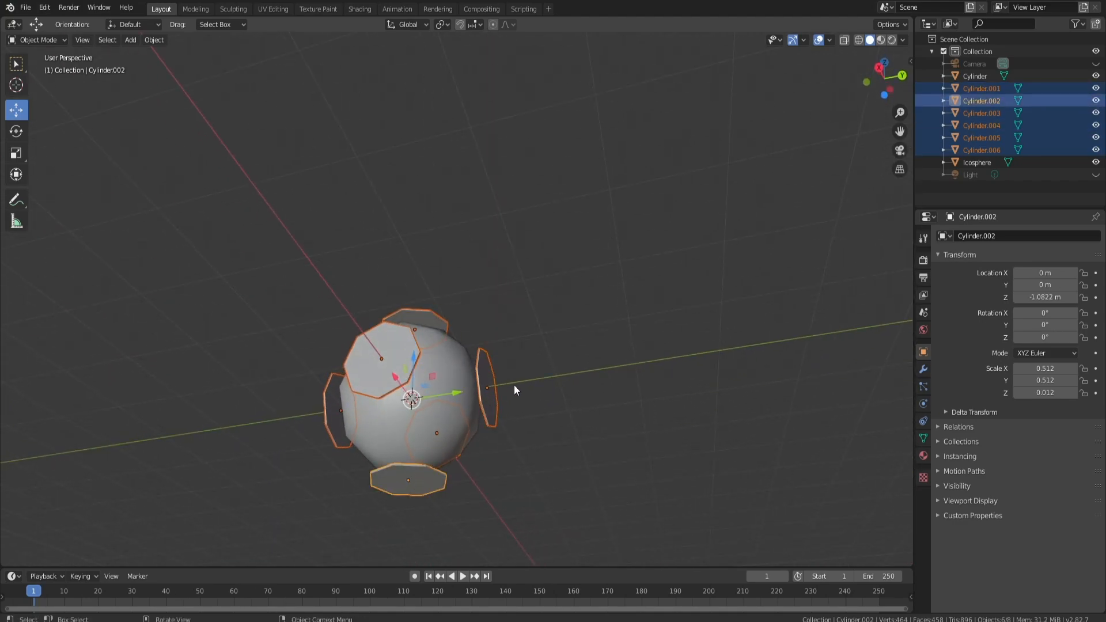
pyautogui.moveTo(514, 385); pyautogui.dragTo(512, 437, button='middle')
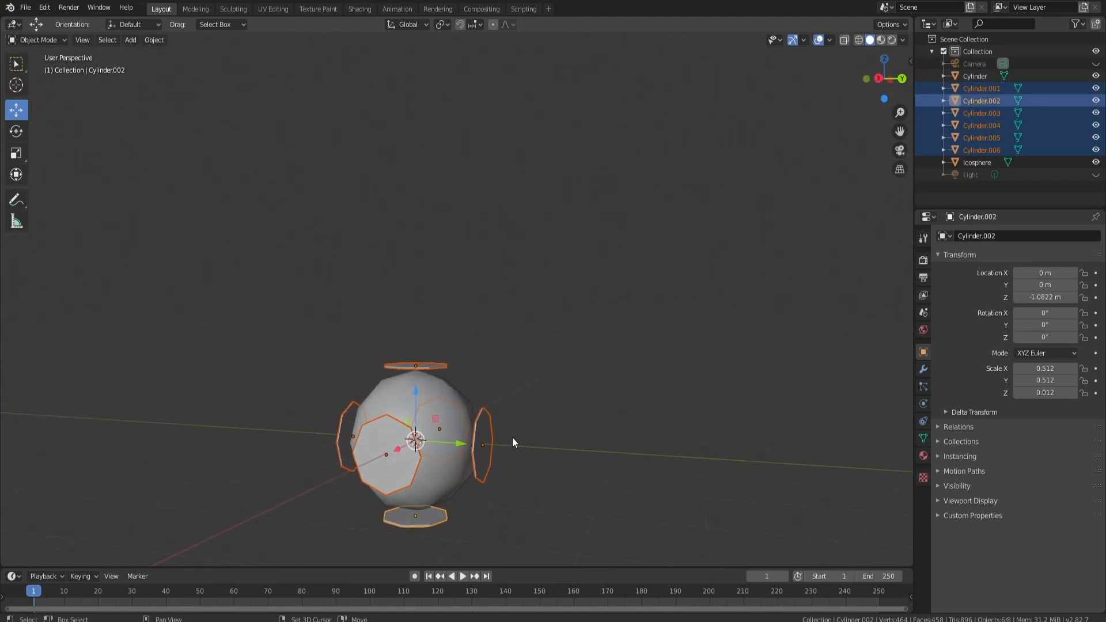
pyautogui.hotkey('shift', 'd')
pyautogui.rightClick(515, 443)
pyautogui.press('r')
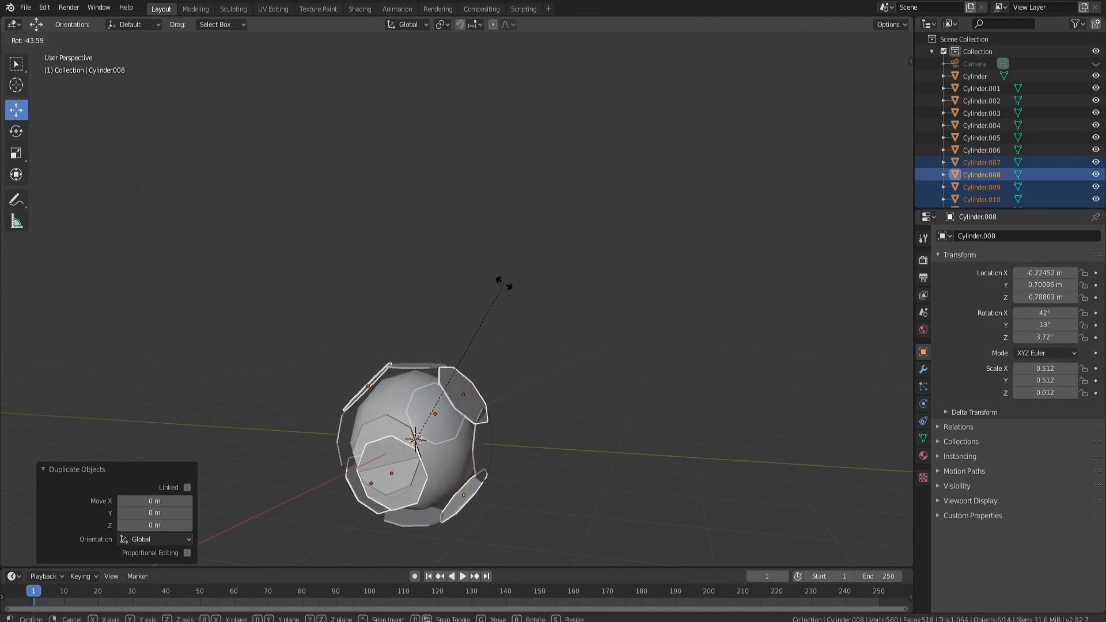
pyautogui.click(503, 280)
# Rotate the six copied discs about -36.9° from a higher viewing angle and scale them to about 0.937.
pyautogui.moveTo(583, 323); pyautogui.dragTo(595, 475, button='middle')
pyautogui.press('r')
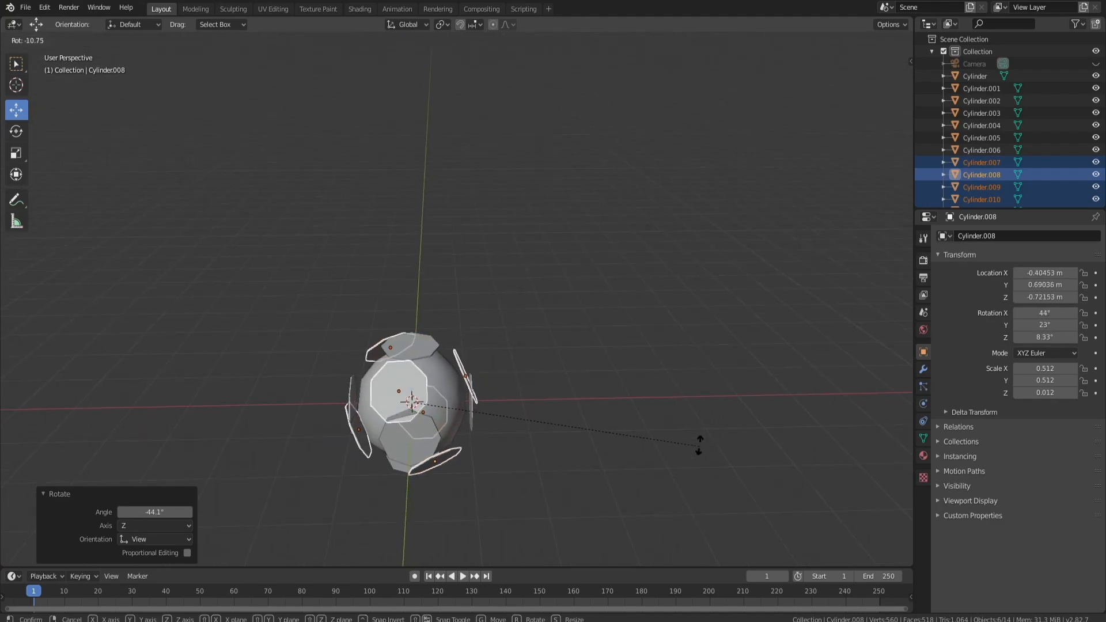
pyautogui.click(650, 323)
pyautogui.moveTo(650, 323); pyautogui.dragTo(624, 405, button='middle')
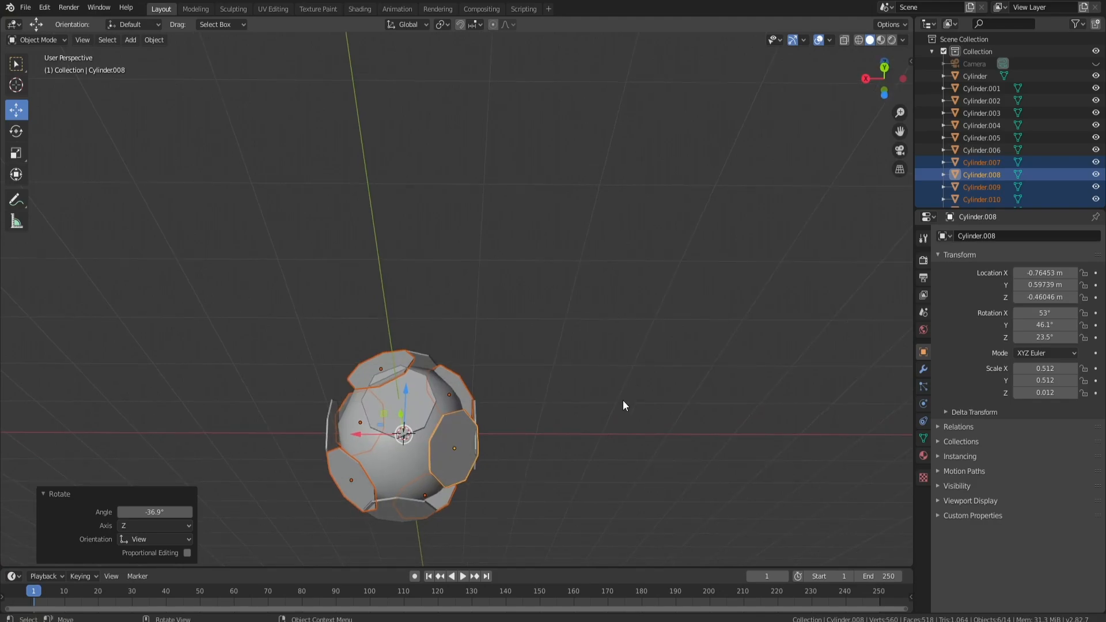
pyautogui.click(675, 455)
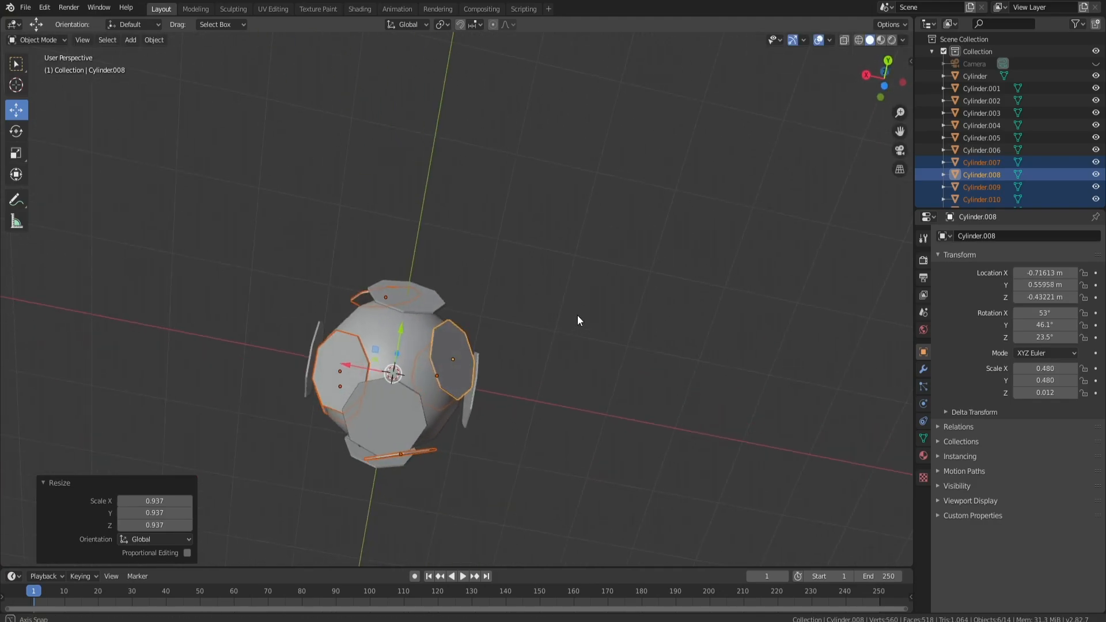
pyautogui.moveTo(577, 316); pyautogui.dragTo(471, 466, button='middle')
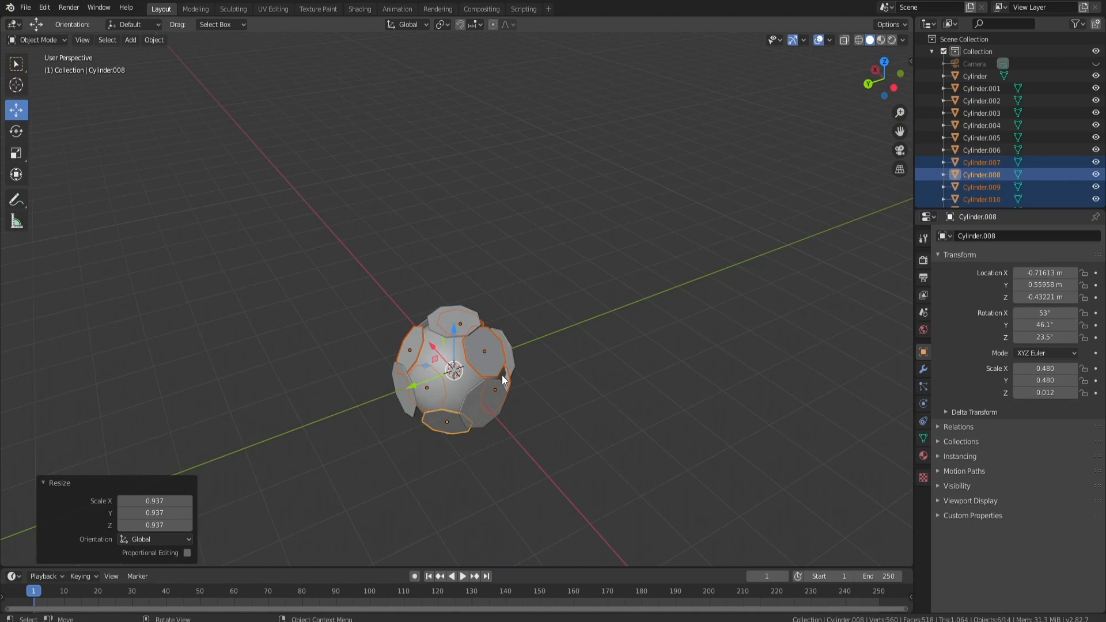
# Select the copied disc on the sphere's upper +Y side and raise it about 0.145 m along Z.
pyautogui.moveTo(502, 375); pyautogui.dragTo(608, 328, button='middle')
pyautogui.moveTo(477, 399); pyautogui.dragTo(469, 430, button='middle')
pyautogui.click(437, 399)
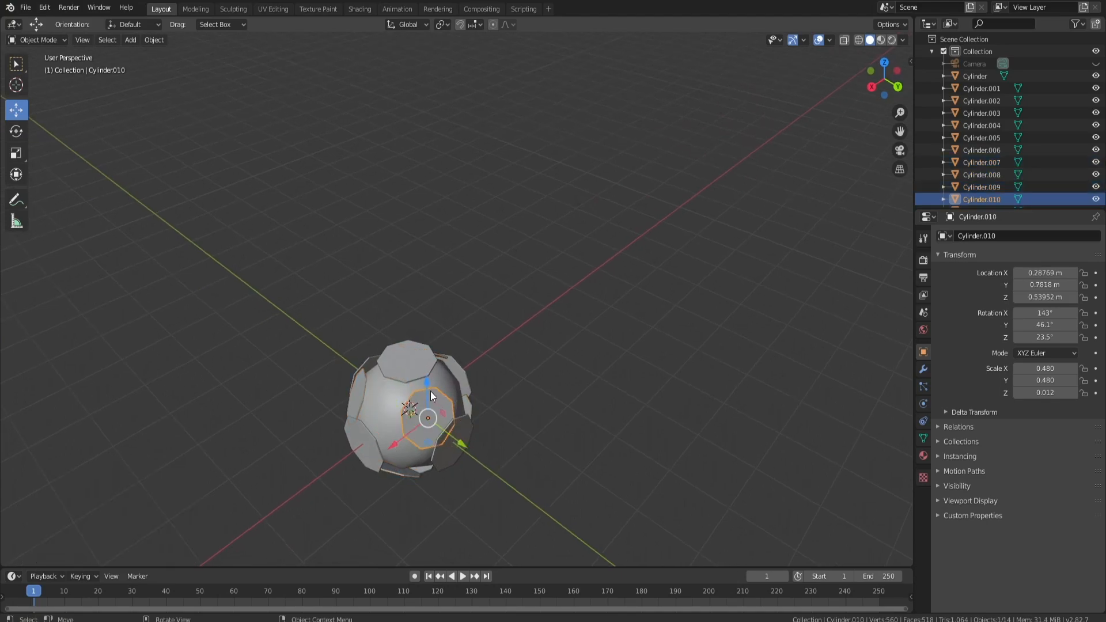
pyautogui.moveTo(426, 386); pyautogui.dragTo(423, 378)
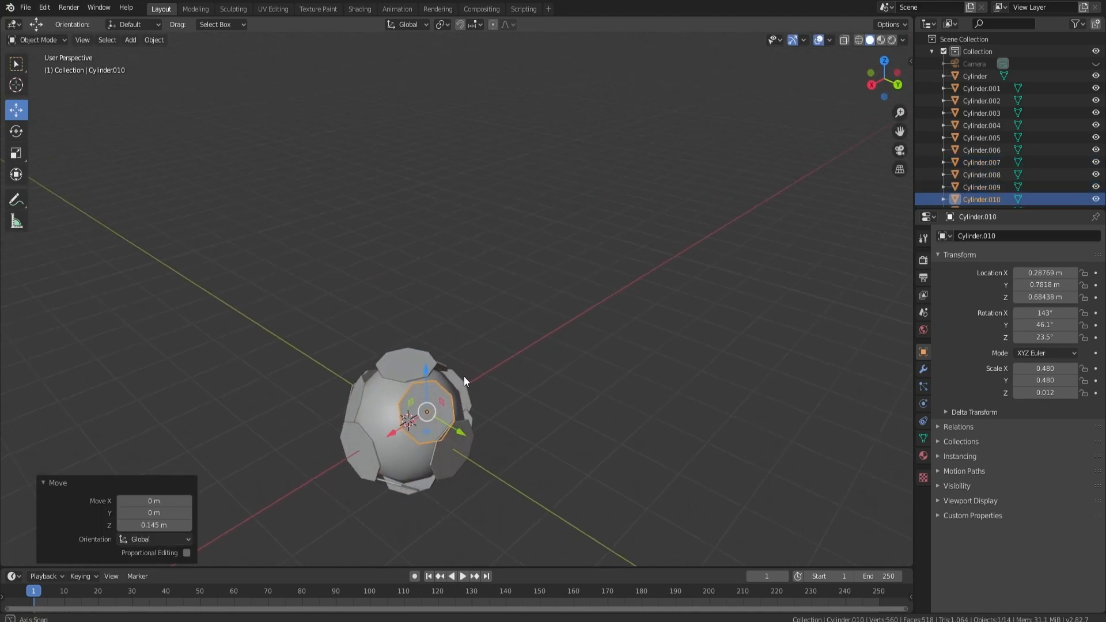
pyautogui.moveTo(464, 376); pyautogui.dragTo(535, 392, button='middle')
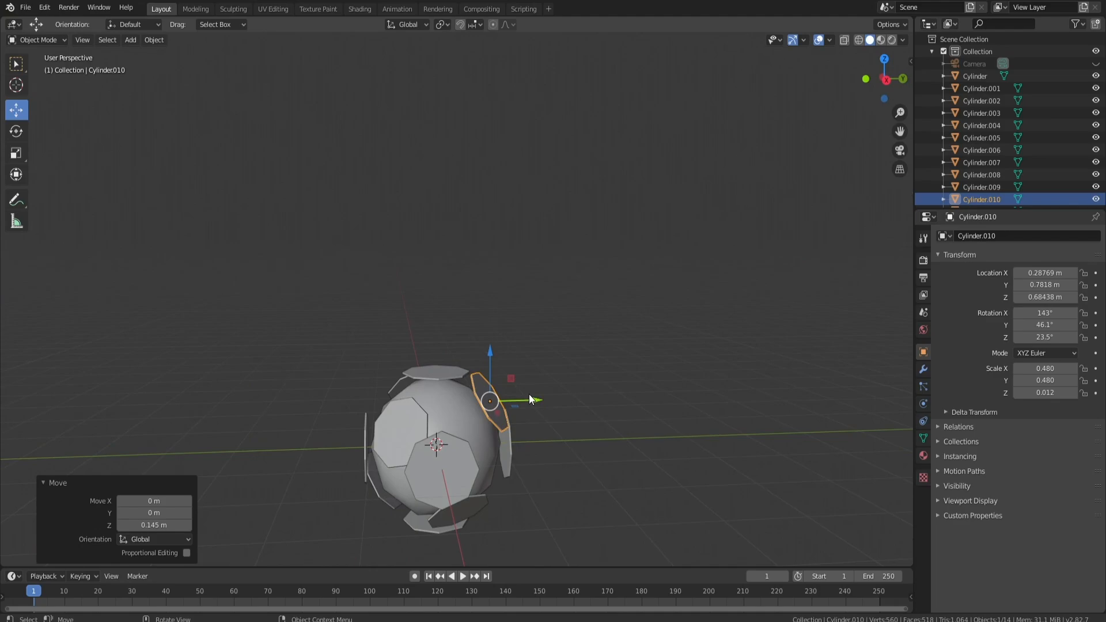
# Select the joined disc mesh, enter Edit Mode, and select one whole disc on the sphere's underside.
pyautogui.press('g')
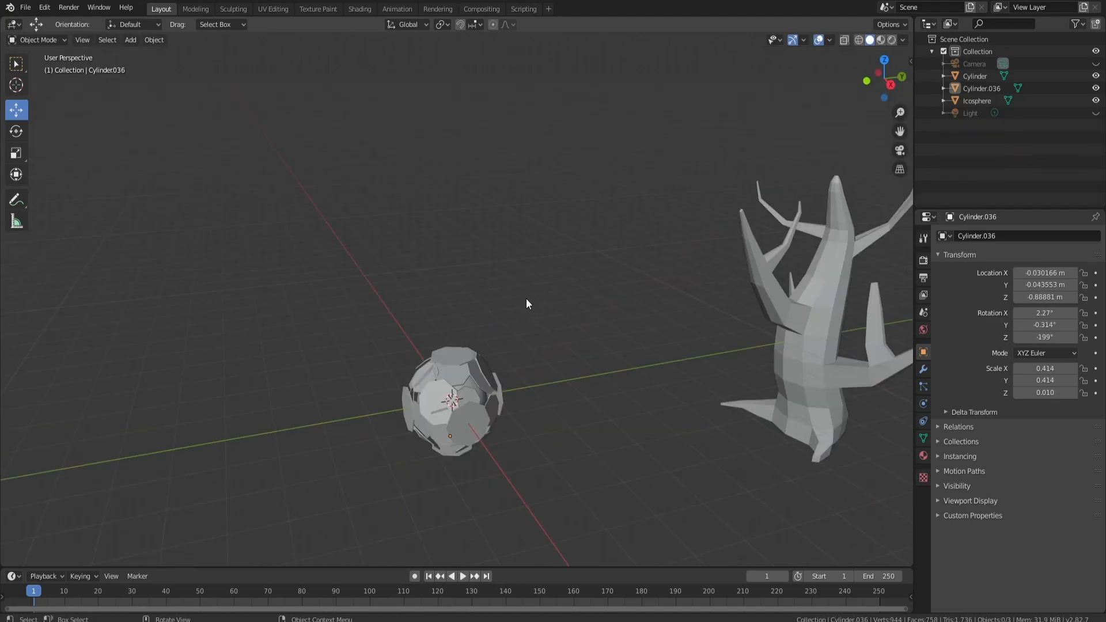
pyautogui.moveTo(526, 299); pyautogui.dragTo(570, 365, button='middle')
pyautogui.scroll(4, 523, 430)
pyautogui.click(592, 423)
pyautogui.press('Tab')
pyautogui.moveTo(594, 419); pyautogui.dragTo(504, 490, button='middle')
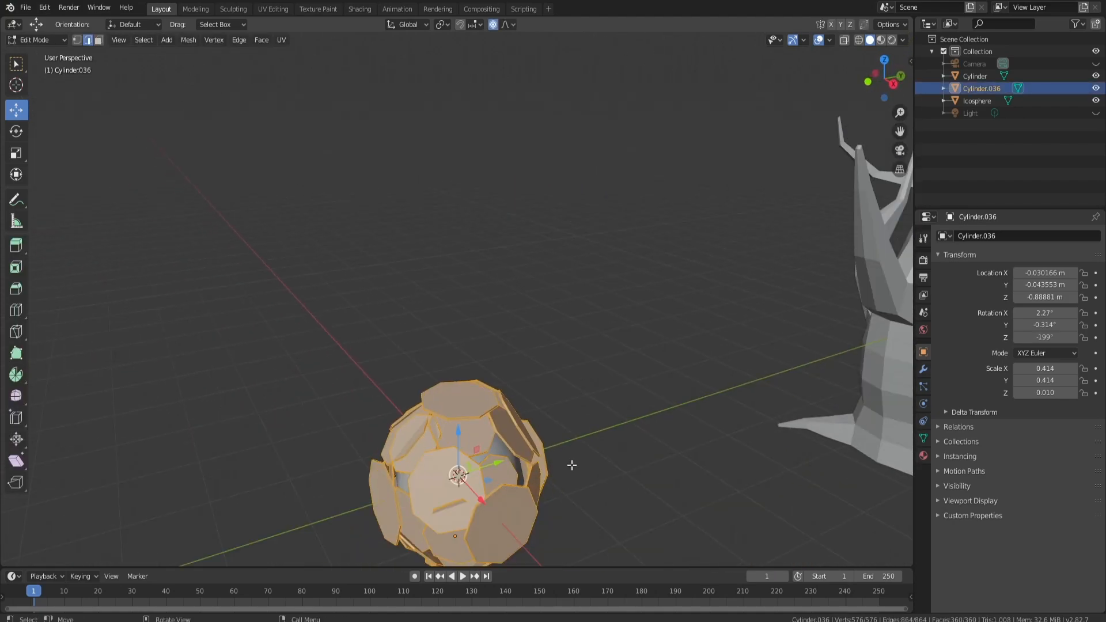
pyautogui.moveTo(572, 465); pyautogui.dragTo(518, 391, button='middle')
pyautogui.click(476, 401)
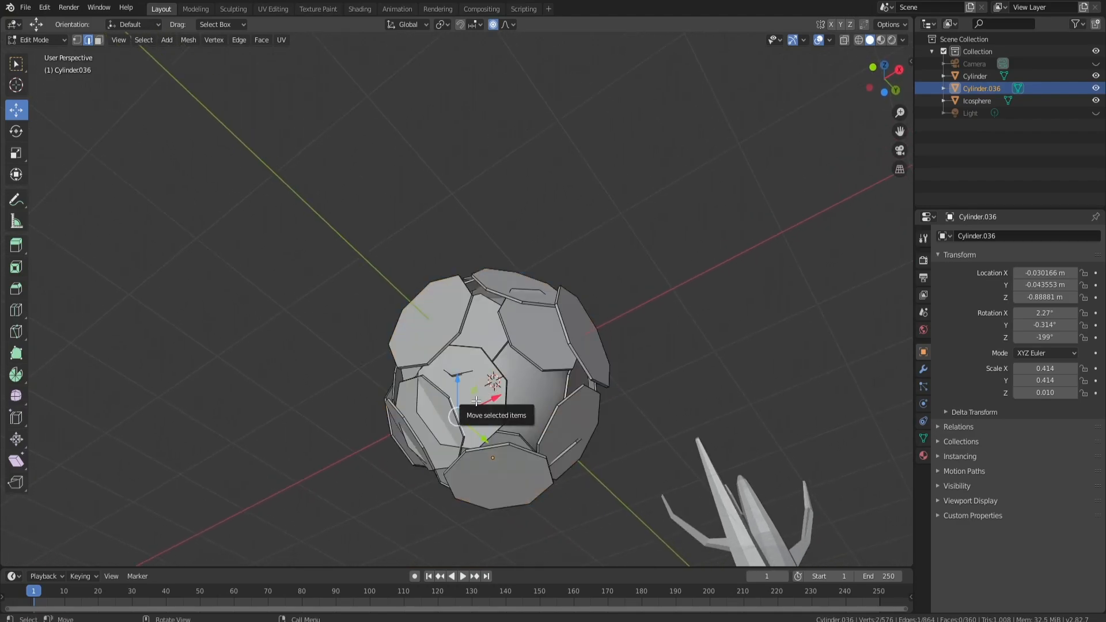
pyautogui.press('l')
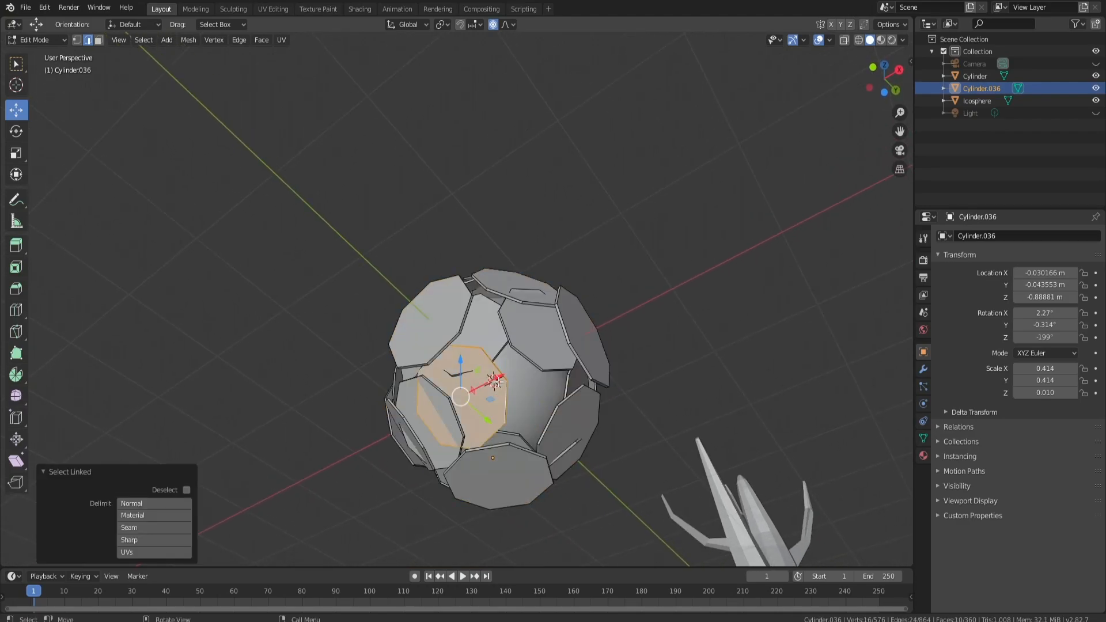
# With proportional editing off, scale the selected disc to about 0.470 and move it along X over the gap between the discs.
pyautogui.moveTo(494, 379); pyautogui.dragTo(509, 380)
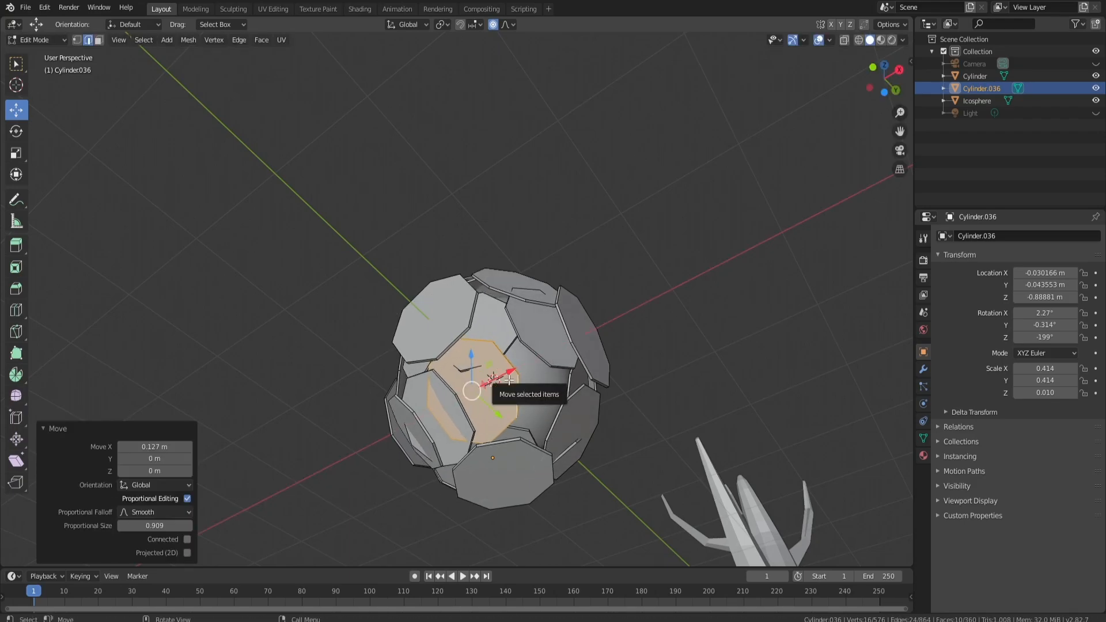
pyautogui.hotkey('ctrl', 'z')
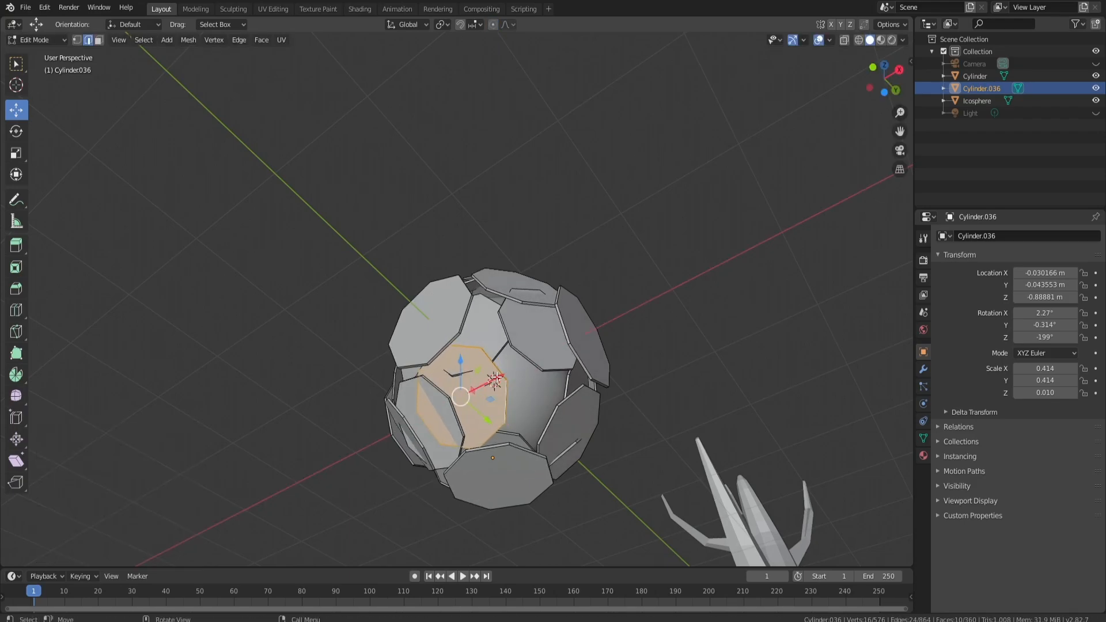
pyautogui.moveTo(494, 380)
pyautogui.mouseDown()
pyautogui.moveTo(526, 363)
pyautogui.moveTo(495, 365)
pyautogui.mouseUp()
pyautogui.press('s')
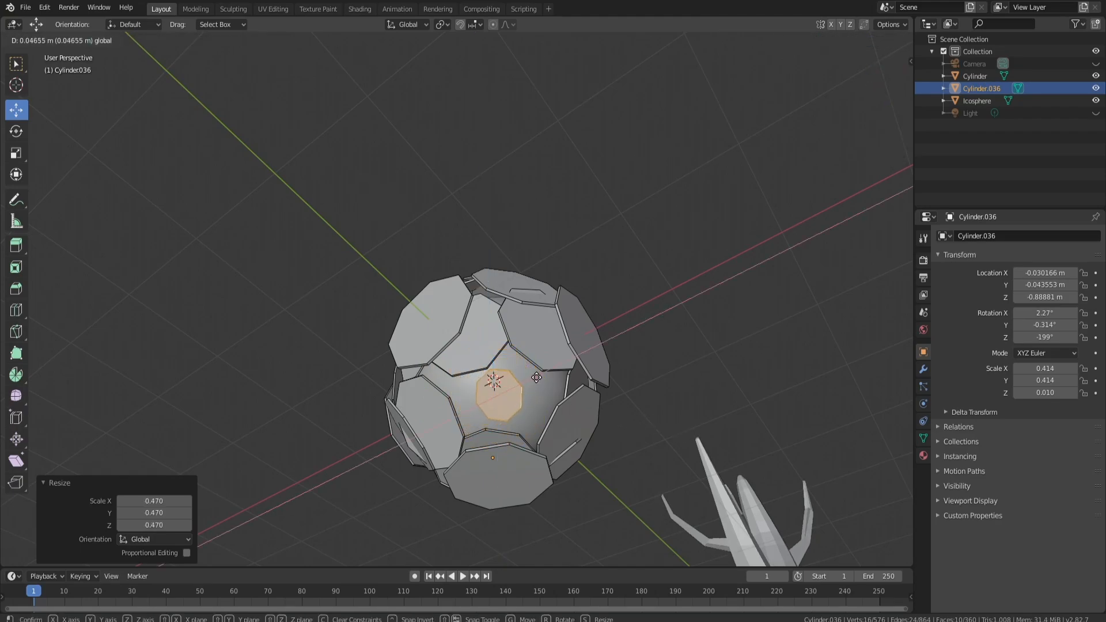
pyautogui.click(626, 379)
# Rotate the small disc about -4.89° in the view, shift it against the sphere's surface, and return to Object Mode.
pyautogui.moveTo(626, 379); pyautogui.dragTo(549, 422, button='middle')
pyautogui.press('r')
pyautogui.click(672, 434)
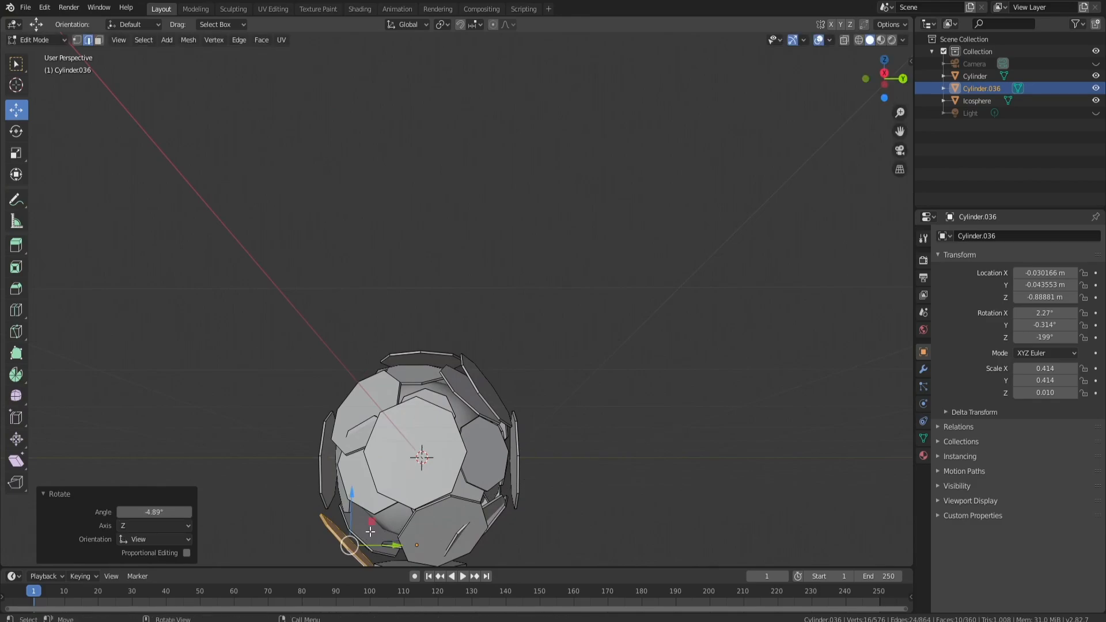
pyautogui.moveTo(350, 515); pyautogui.dragTo(401, 525)
pyautogui.click(648, 445)
pyautogui.moveTo(611, 351); pyautogui.dragTo(675, 360, button='middle')
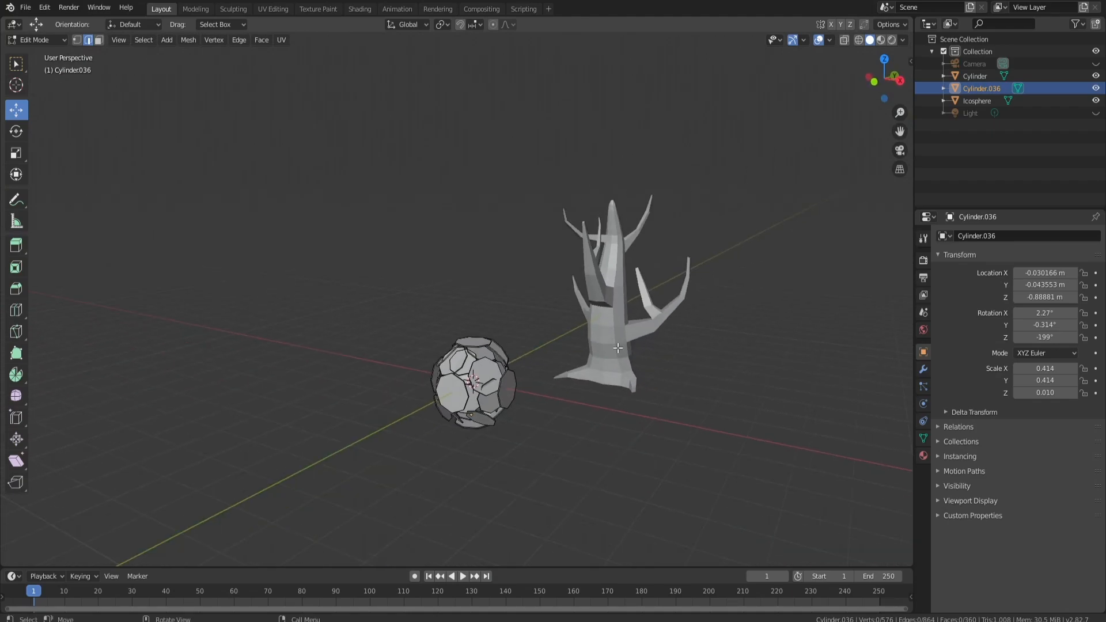
pyautogui.press('Tab')
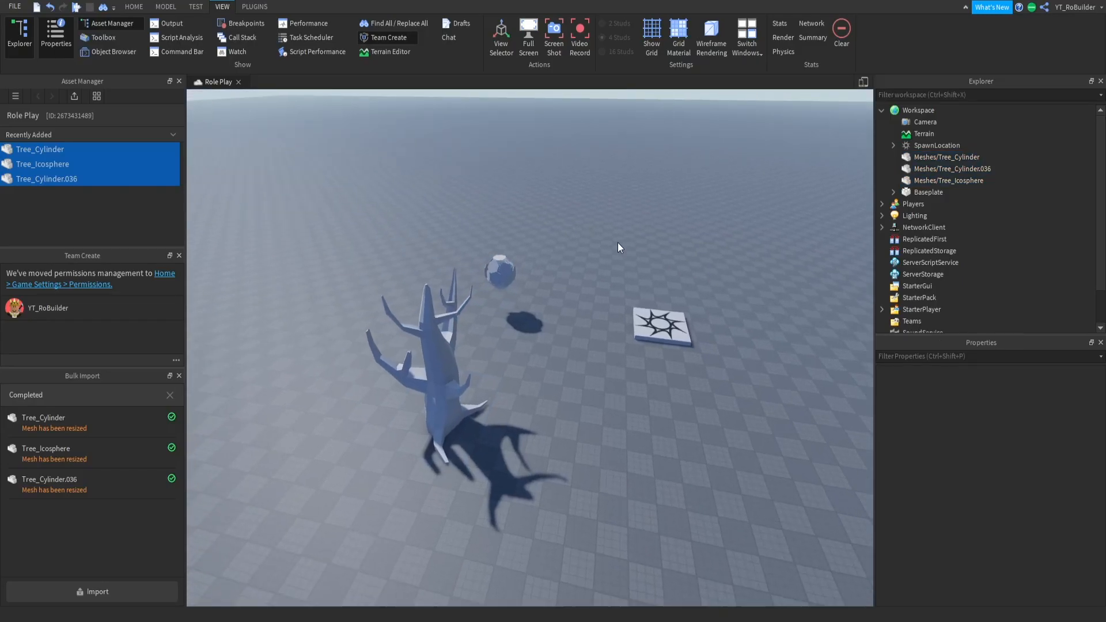
# In Roblox Studio, select the imported disc mesh Tree_Cylinder.036 and set its BrickColor to a green shade.
pyautogui.press('f')
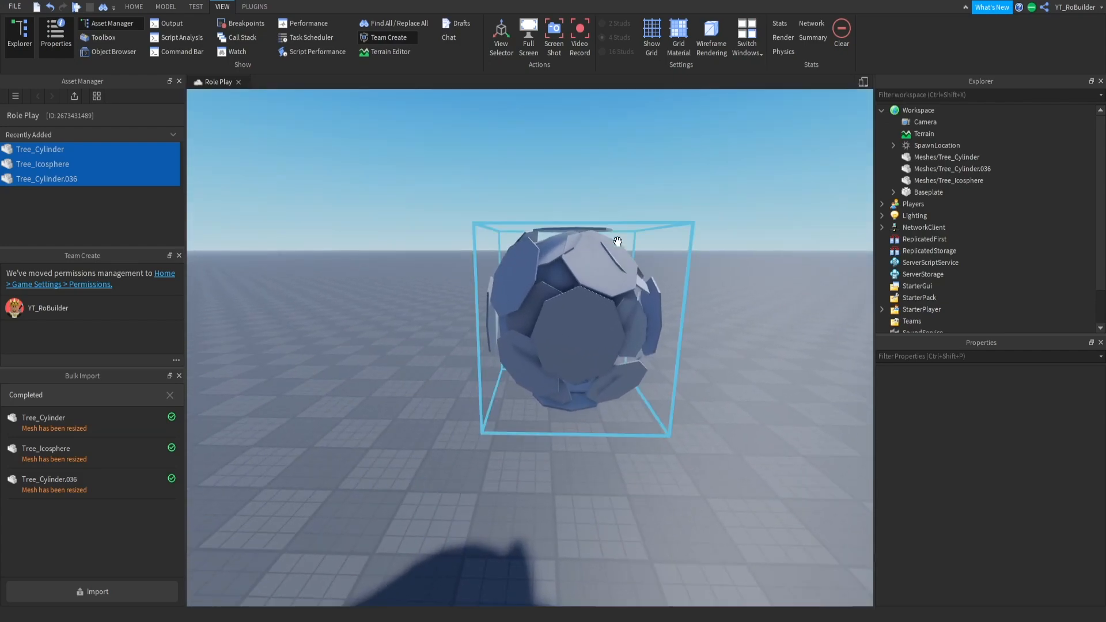
pyautogui.click(640, 265)
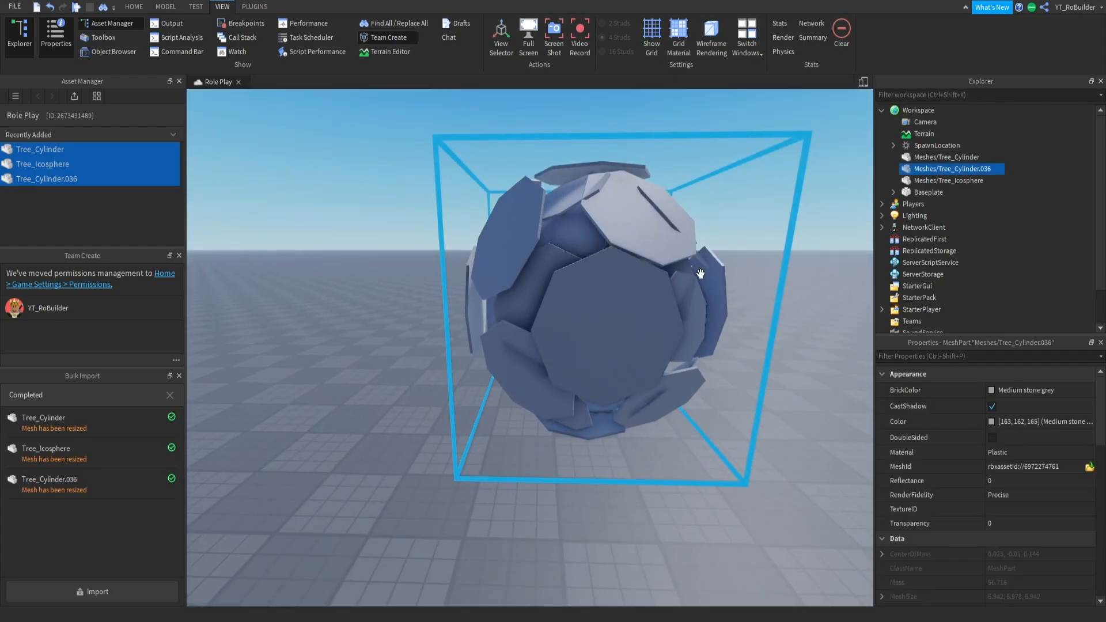
pyautogui.click(951, 390)
pyautogui.click(945, 442)
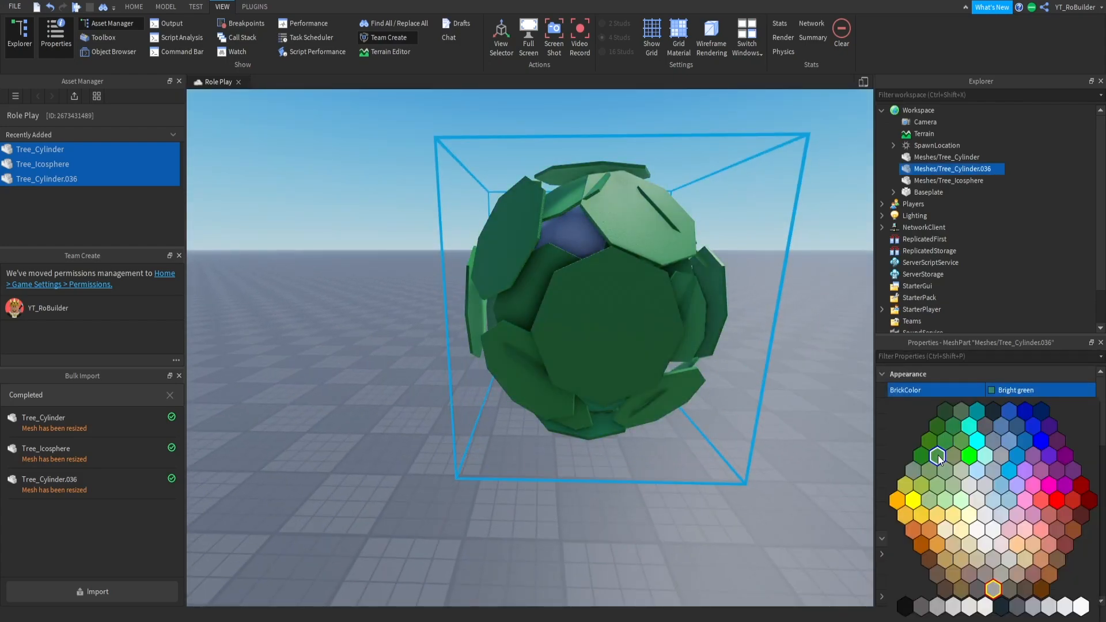
pyautogui.click(938, 456)
pyautogui.click(951, 391)
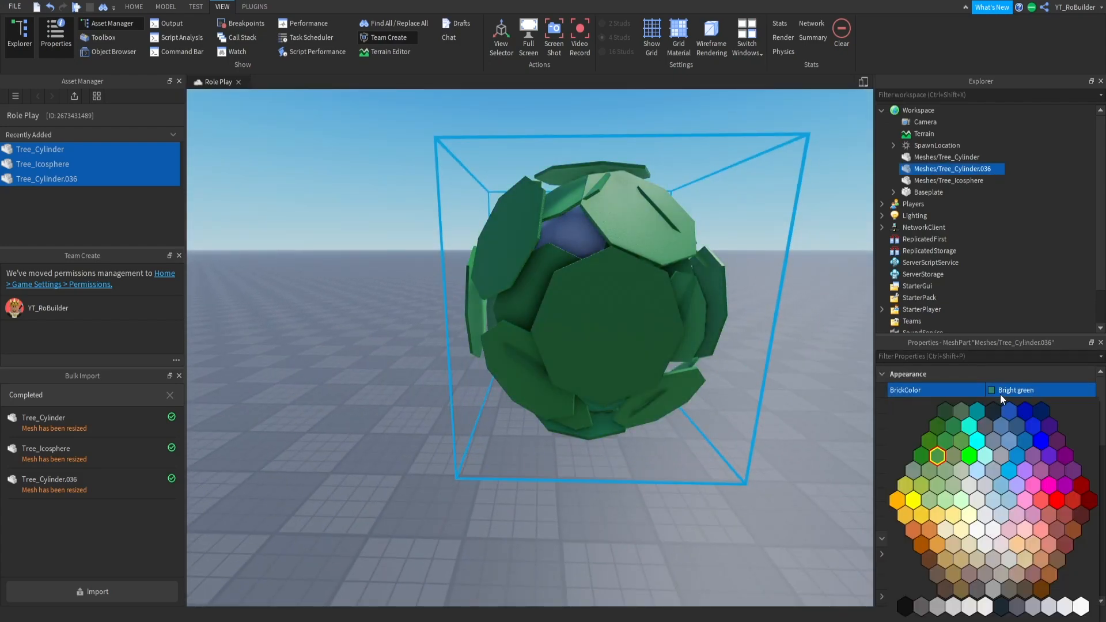
pyautogui.click(930, 443)
pyautogui.click(1014, 390)
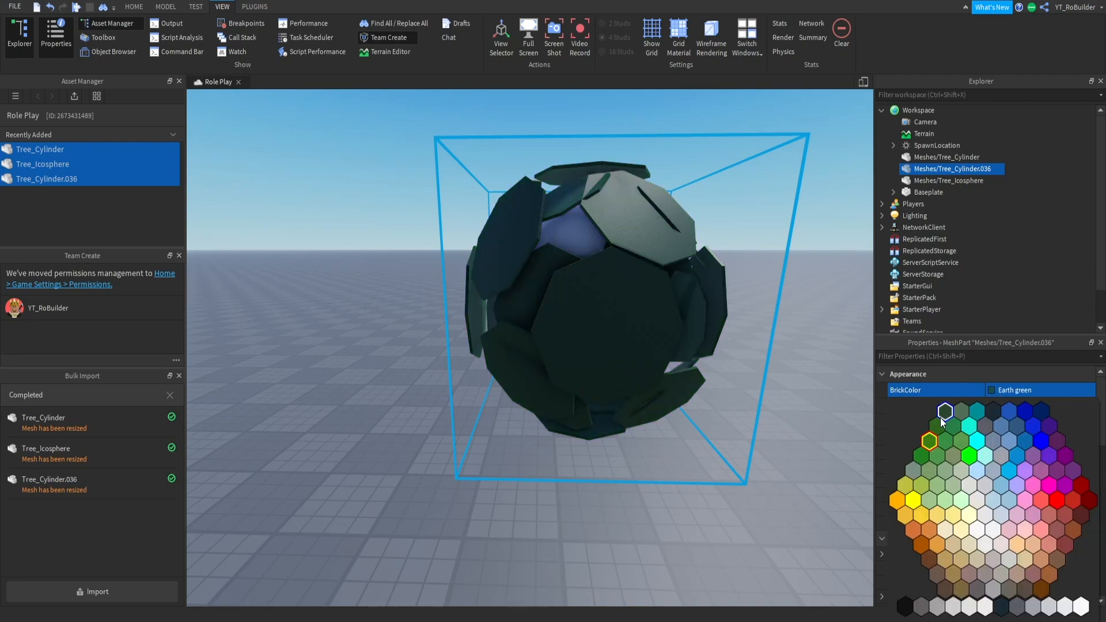
pyautogui.click(923, 457)
# Set the BrickColor of the Tree_Icosphere mesh inside the discs to a dark green shade.
pyautogui.click(936, 181)
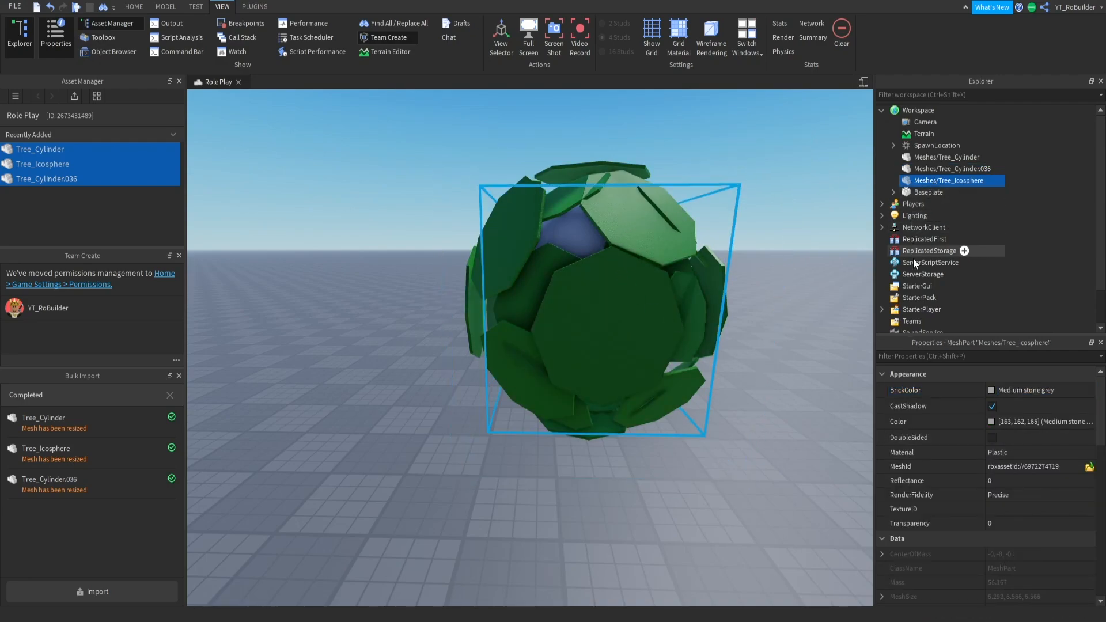
pyautogui.click(991, 390)
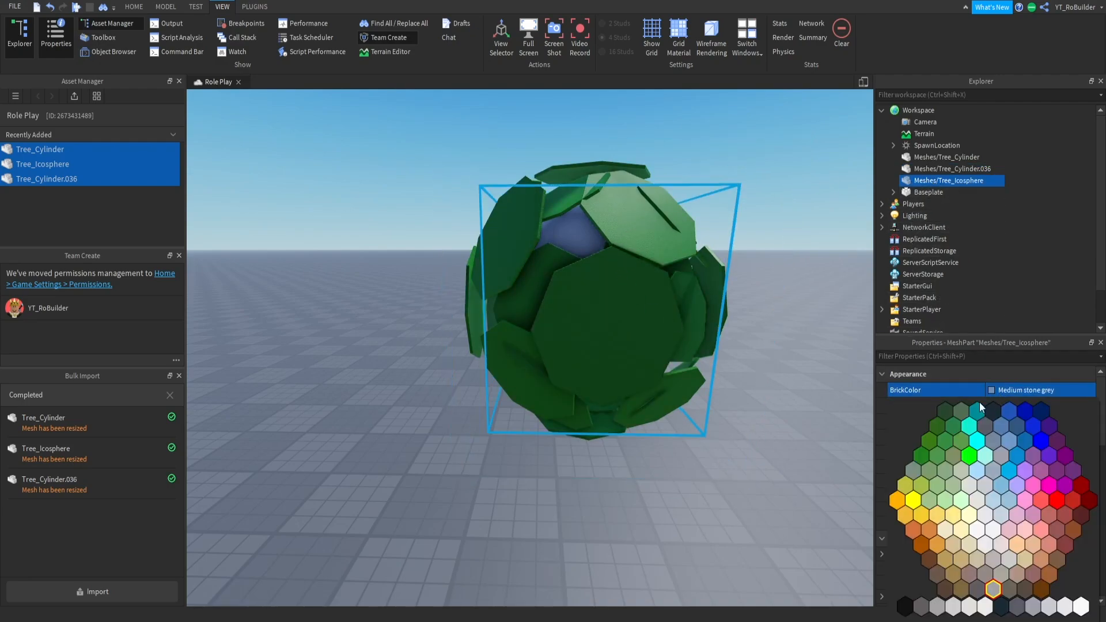
pyautogui.click(931, 430)
# Select the green disc mesh together with the inner sphere and group them into one model.
pyautogui.moveTo(765, 388); pyautogui.dragTo(694, 304, button='right')
pyautogui.scroll(-5, 694, 304)
pyautogui.click(514, 226)
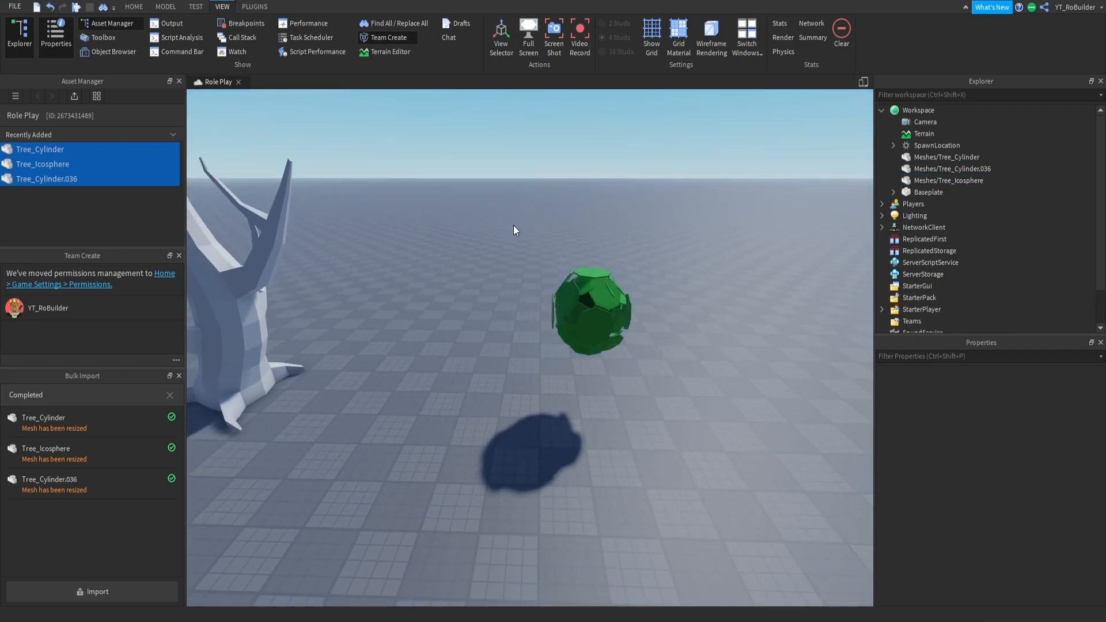
pyautogui.moveTo(506, 222); pyautogui.dragTo(677, 381)
pyautogui.hotkey('ctrl', 'g')
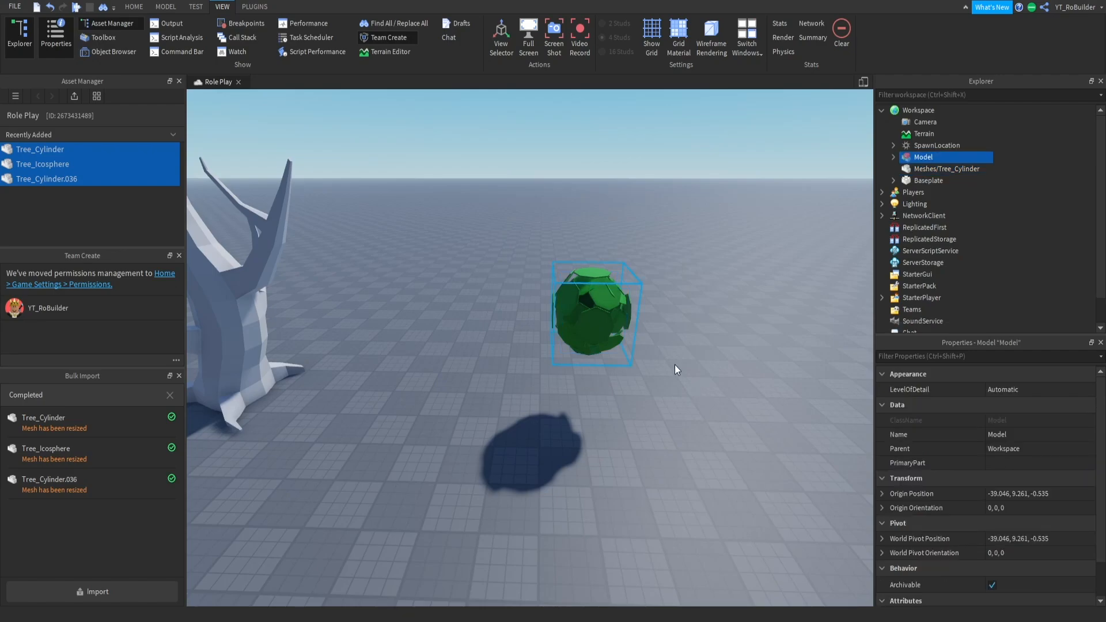
# Examine the grouped foliage ball from several sides and close up through the gaps between its discs.
pyautogui.press('f')
pyautogui.scroll(10, 677, 348)
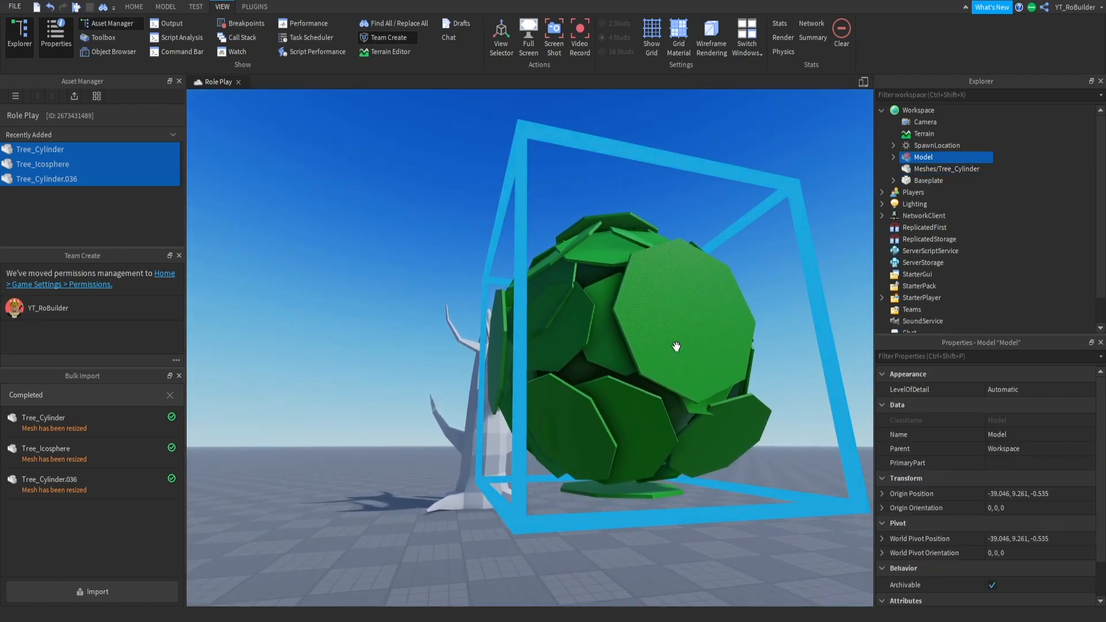
pyautogui.scroll(-4, 676, 347)
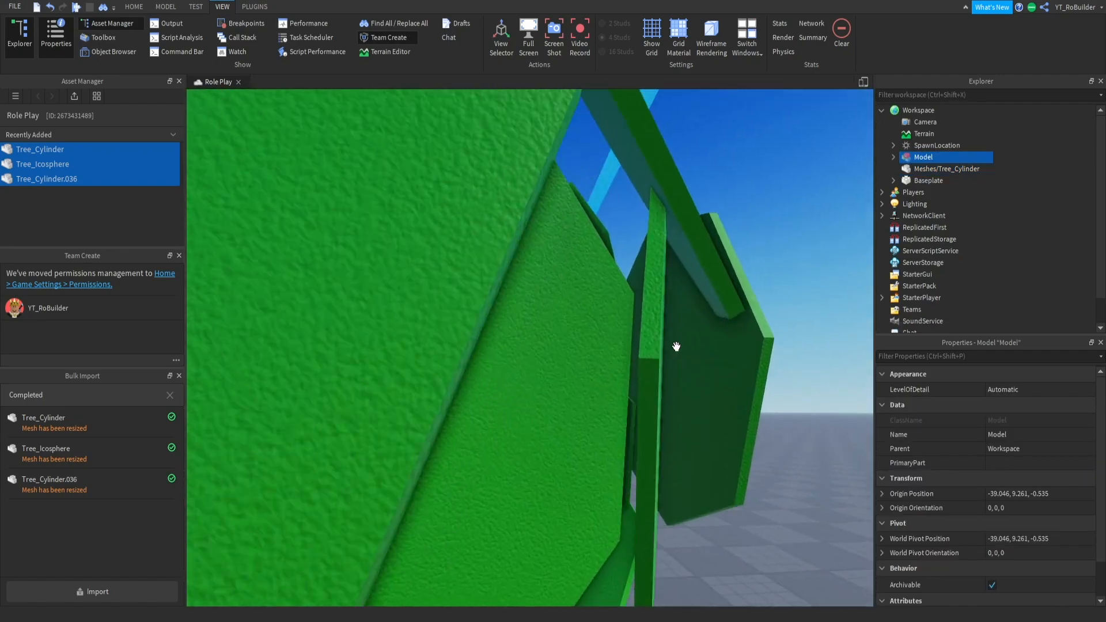
pyautogui.scroll(3, 677, 347)
pyautogui.scroll(-2, 676, 346)
pyautogui.scroll(2, 677, 346)
pyautogui.scroll(-10, 676, 347)
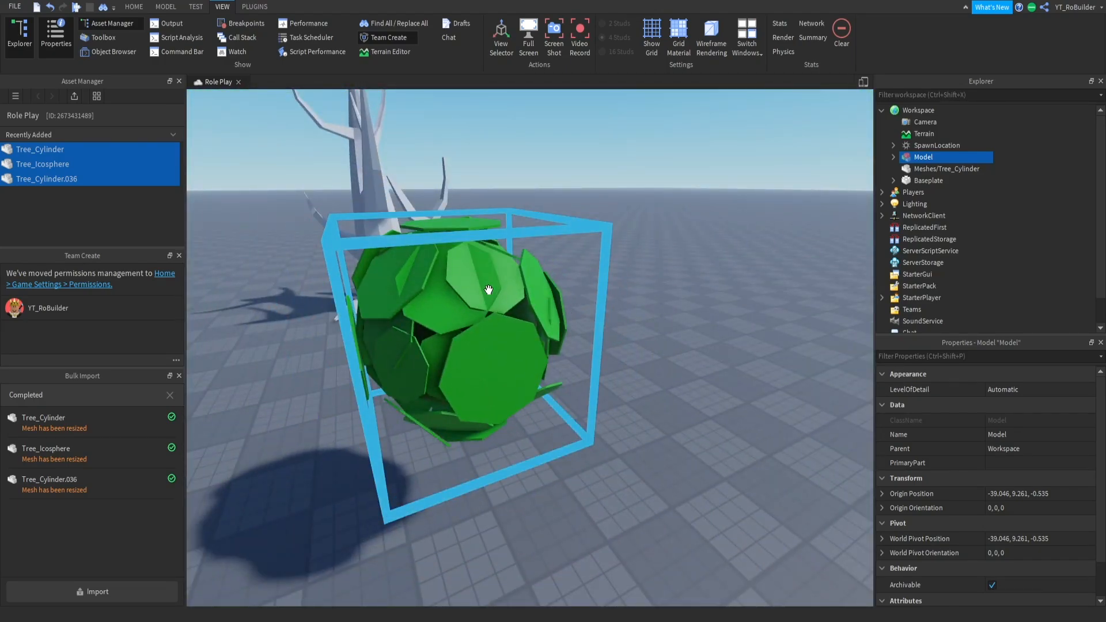
pyautogui.moveTo(478, 281); pyautogui.dragTo(478, 281, button='right')
pyautogui.scroll(3, 478, 281)
pyautogui.scroll(5, 553, 244)
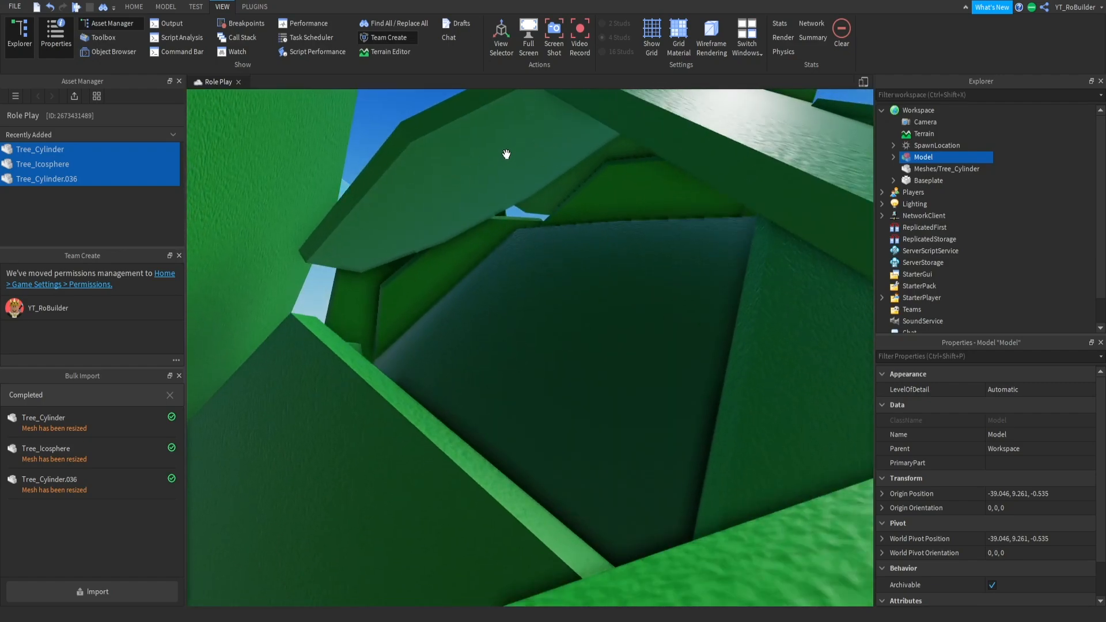
pyautogui.moveTo(575, 224); pyautogui.dragTo(590, 202, button='right')
pyautogui.scroll(-10, 590, 202)
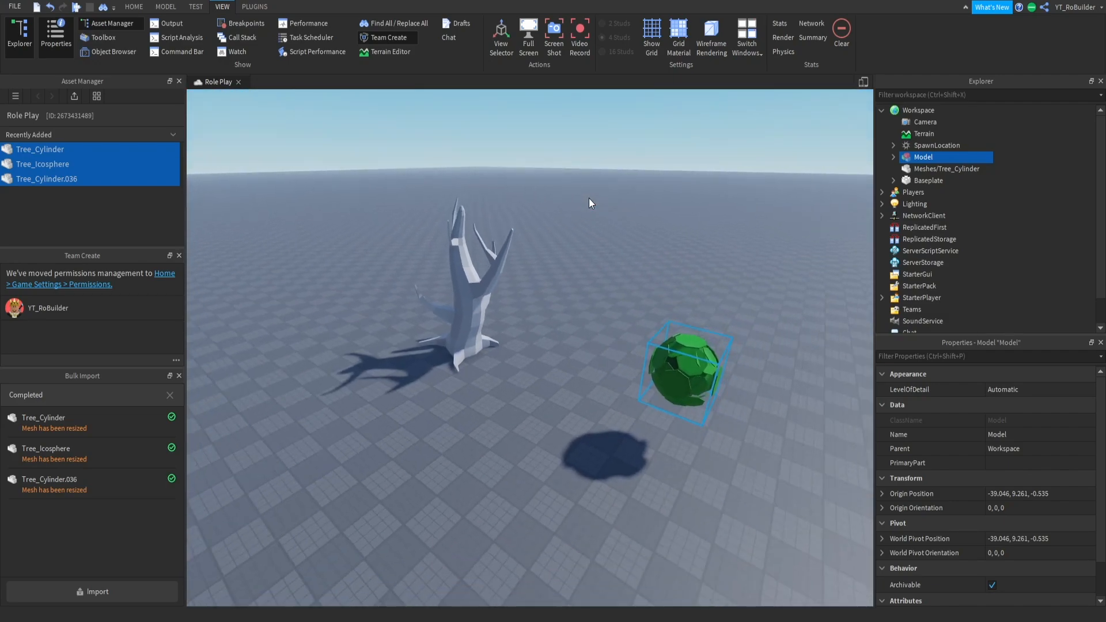
# Set the BrickColor of the Tree_Cylinder trunk mesh to Brown.
pyautogui.click(511, 289)
pyautogui.click(1026, 390)
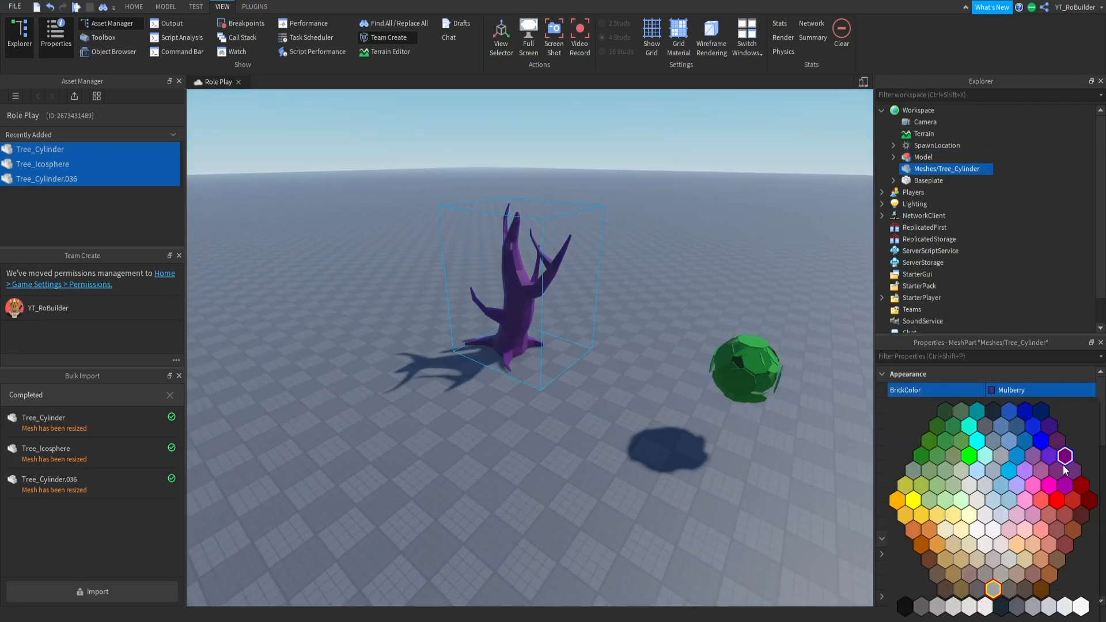
pyautogui.click(1058, 564)
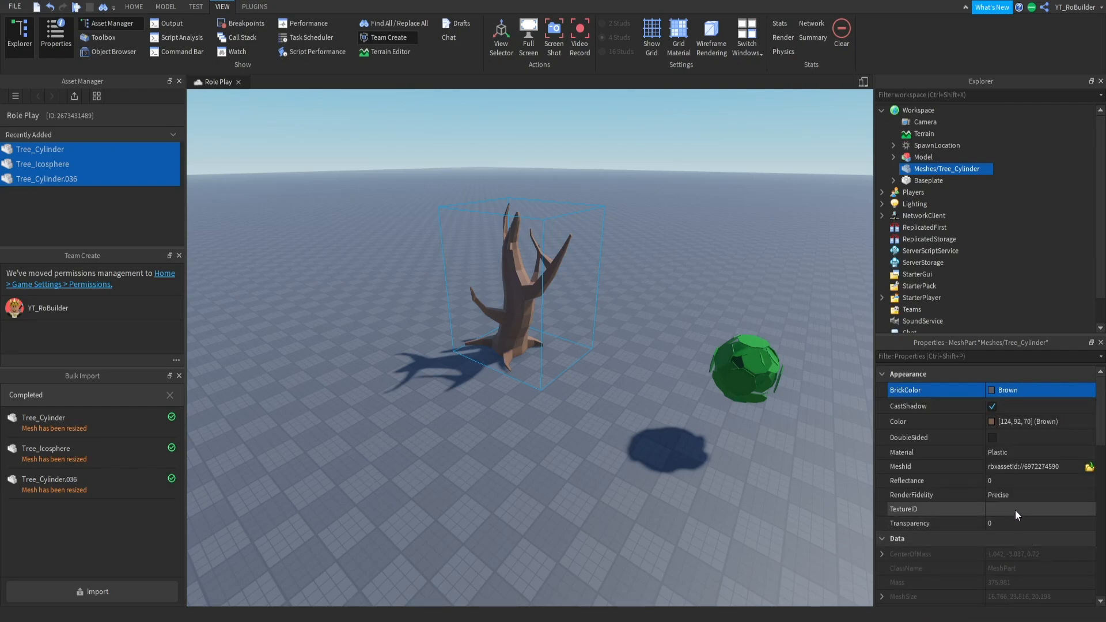
# Move the grouped foliage ball over to the brown tree and place it against the trunk below the upper branches.
pyautogui.click(744, 360)
pyautogui.moveTo(761, 366); pyautogui.dragTo(749, 307)
pyautogui.moveTo(749, 307); pyautogui.dragTo(749, 307, button='right')
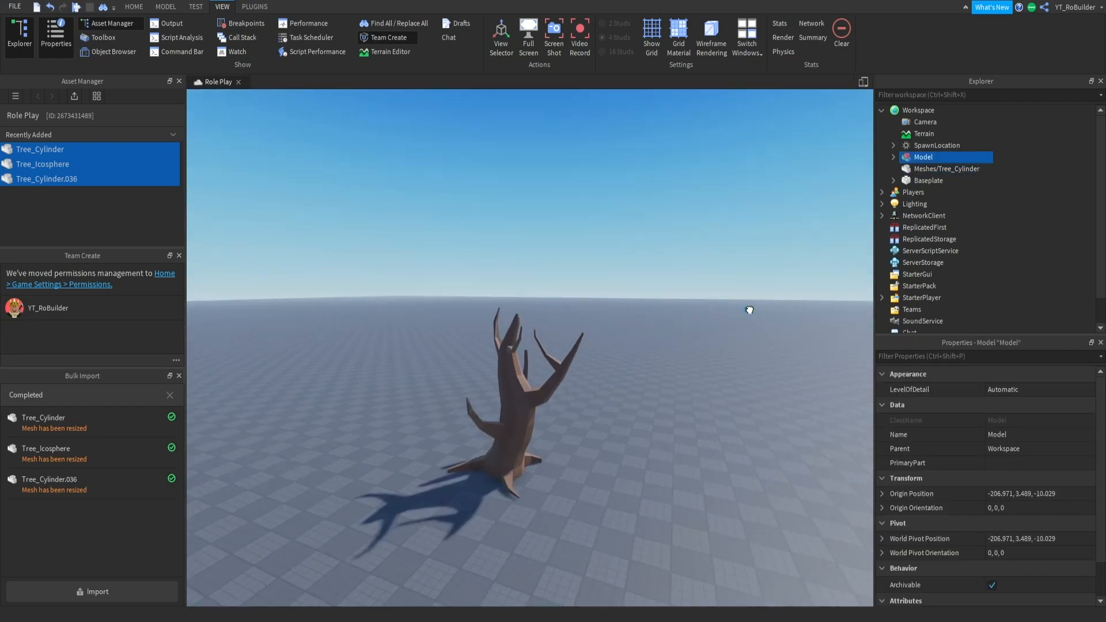
pyautogui.moveTo(749, 307); pyautogui.dragTo(749, 310)
pyautogui.moveTo(749, 307); pyautogui.dragTo(749, 310, button='right')
pyautogui.moveTo(749, 310); pyautogui.dragTo(749, 310)
pyautogui.moveTo(749, 310); pyautogui.dragTo(749, 310, button='right')
pyautogui.moveTo(749, 310); pyautogui.dragTo(750, 310)
pyautogui.moveTo(749, 310); pyautogui.dragTo(750, 310, button='right')
pyautogui.moveTo(750, 310); pyautogui.dragTo(748, 311)
pyautogui.moveTo(750, 310); pyautogui.dragTo(748, 311, button='right')
pyautogui.press('w')
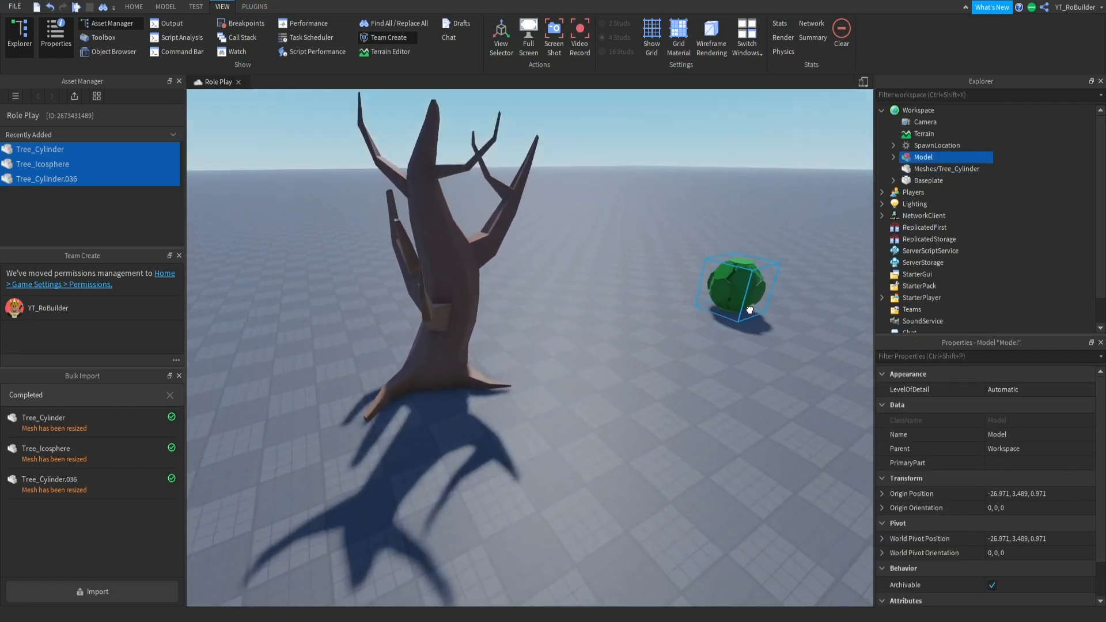
pyautogui.moveTo(749, 311); pyautogui.dragTo(748, 308)
pyautogui.moveTo(748, 312); pyautogui.dragTo(748, 309, button='right')
pyautogui.press('s')
pyautogui.moveTo(748, 309); pyautogui.dragTo(588, 340)
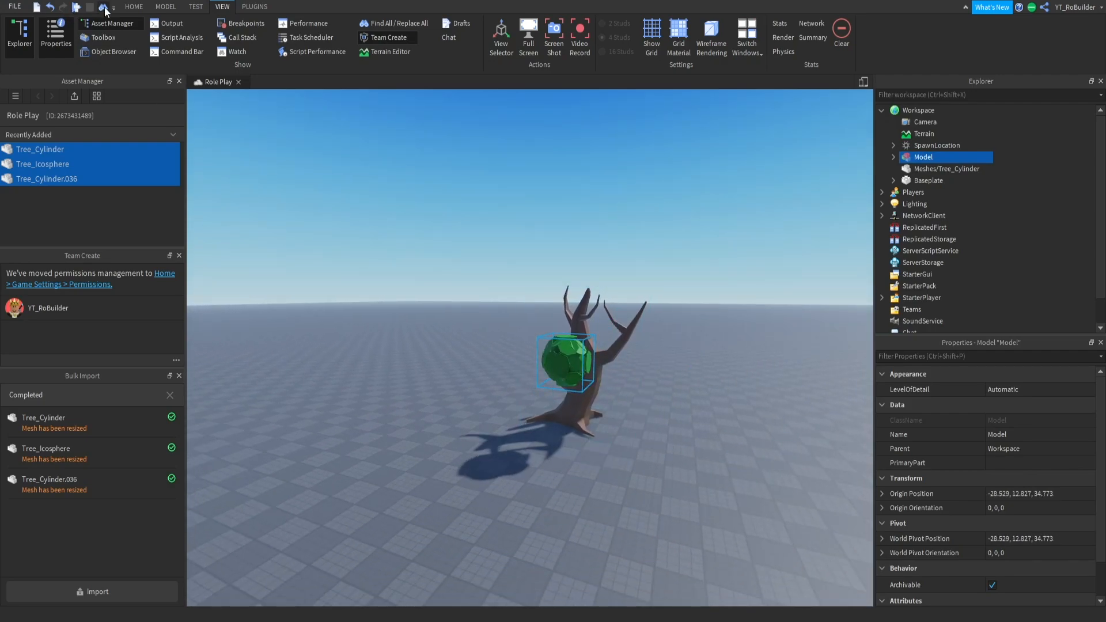
pyautogui.click(134, 6)
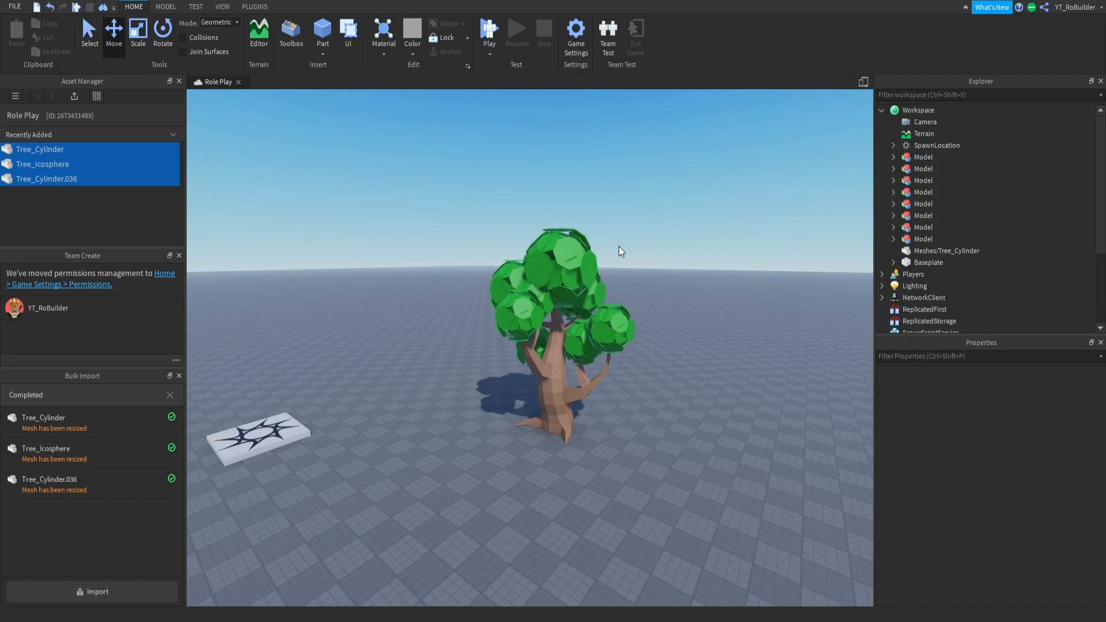
# Examine the tree with its foliage balls up close and from different sides.
pyautogui.scroll(10, 620, 249)
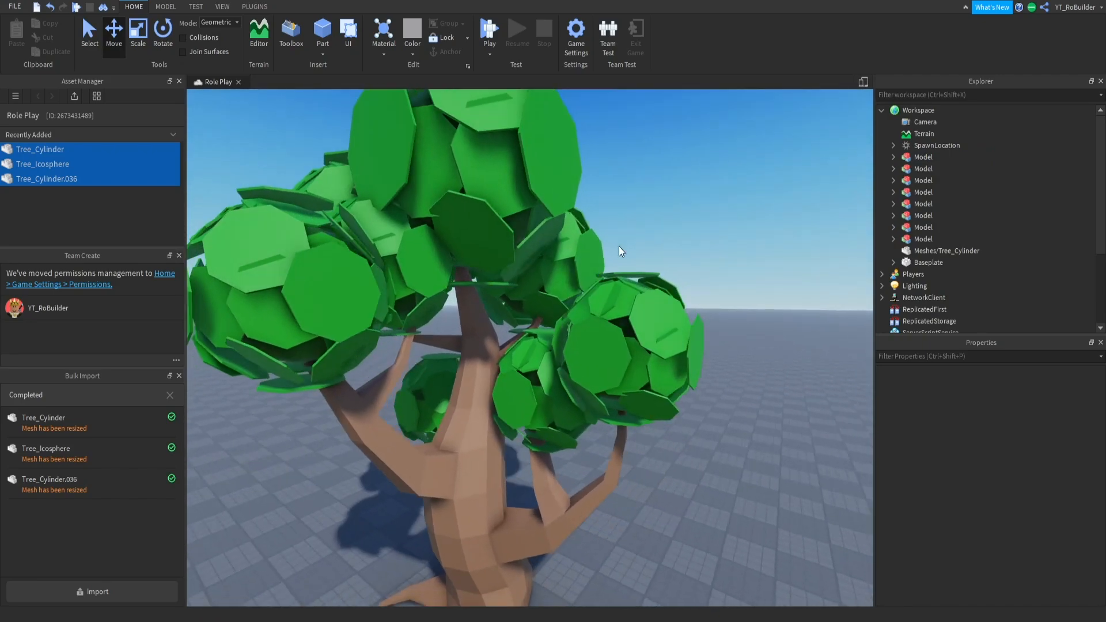
pyautogui.scroll(-8, 619, 250)
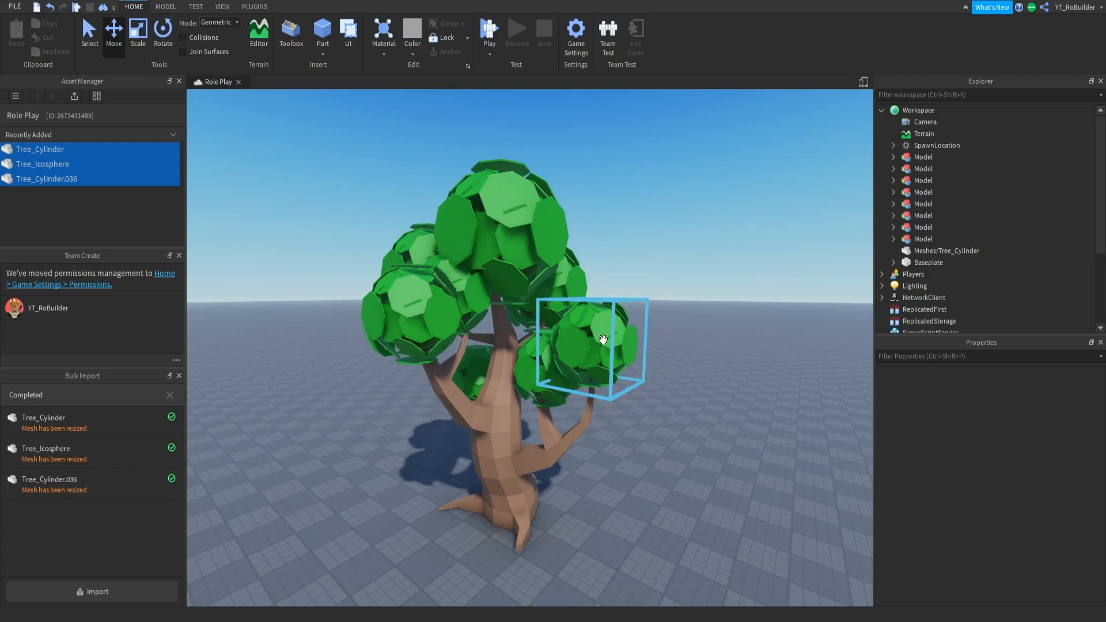
pyautogui.scroll(-4, 704, 323)
pyautogui.scroll(4, 704, 322)
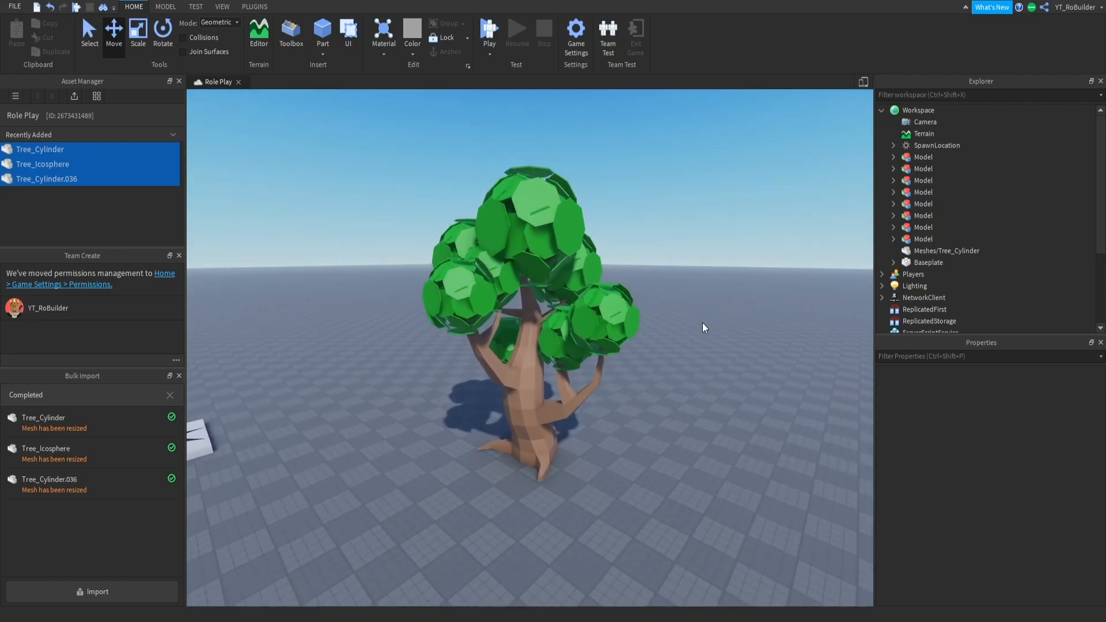
pyautogui.moveTo(703, 323); pyautogui.dragTo(667, 354, button='right')
pyautogui.scroll(-3, 667, 353)
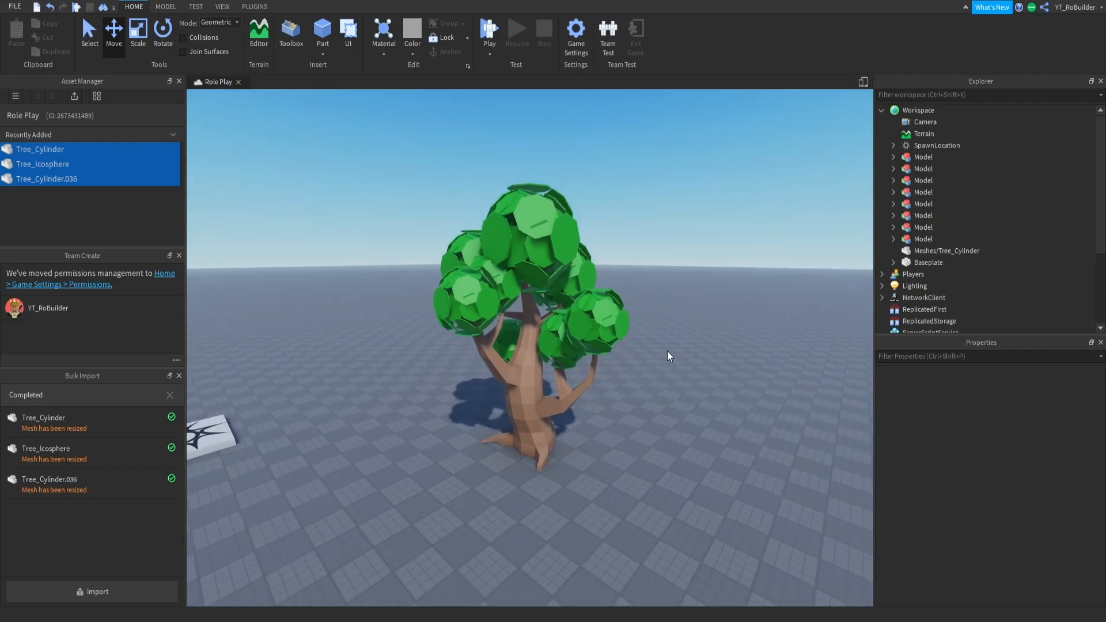
pyautogui.moveTo(635, 325); pyautogui.dragTo(635, 328, button='right')
pyautogui.scroll(8, 635, 325)
pyautogui.scroll(-8, 635, 323)
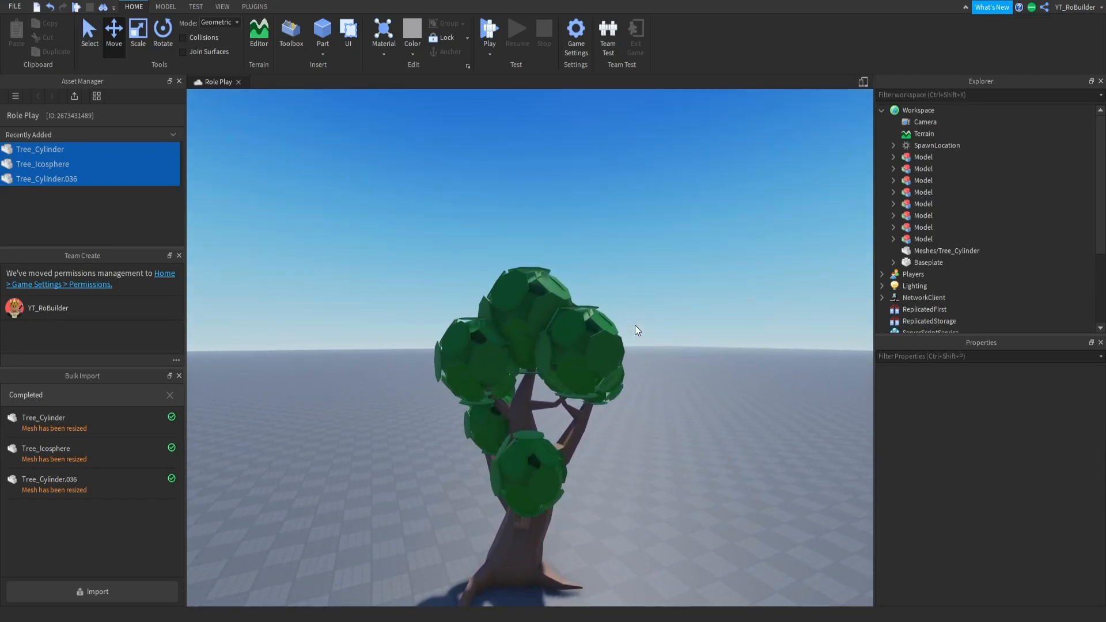
# Reposition the sun in the sky with the Drag Sun tool to light the tree's shaded side.
pyautogui.click(254, 7)
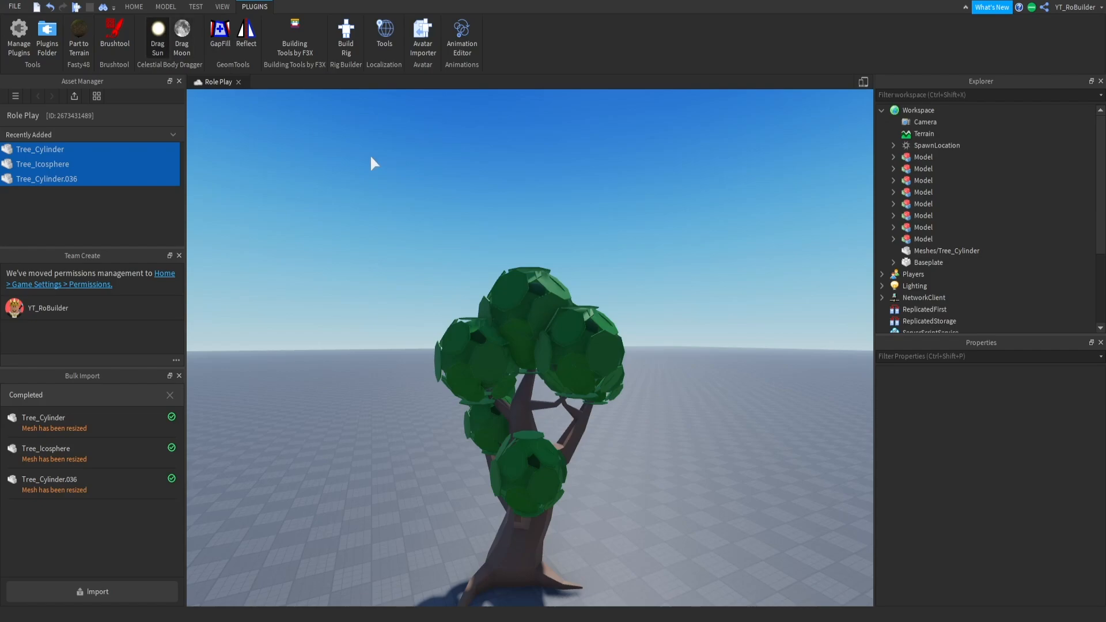
pyautogui.moveTo(586, 279); pyautogui.dragTo(585, 278, button='right')
pyautogui.moveTo(687, 295); pyautogui.dragTo(596, 340)
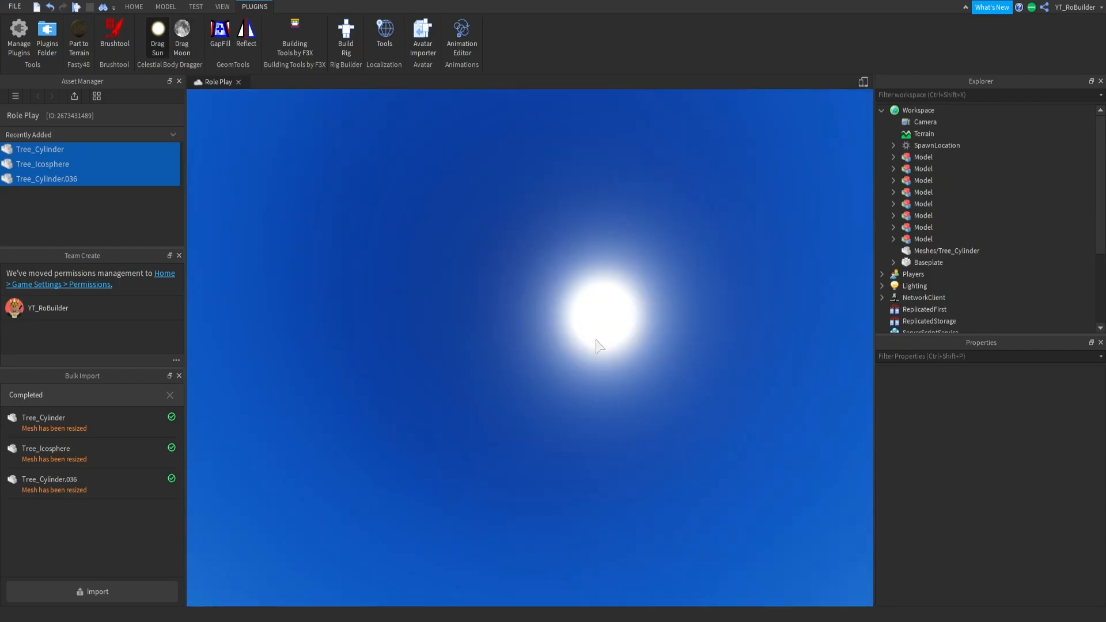
pyautogui.moveTo(529, 448); pyautogui.dragTo(528, 444, button='right')
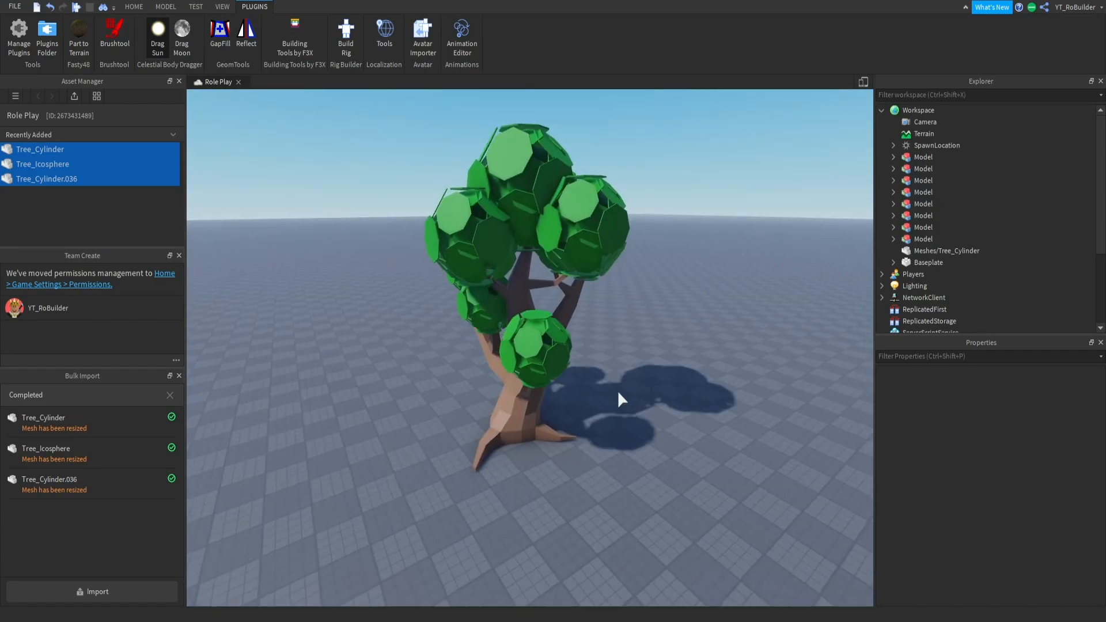
pyautogui.moveTo(618, 389); pyautogui.dragTo(617, 390, button='right')
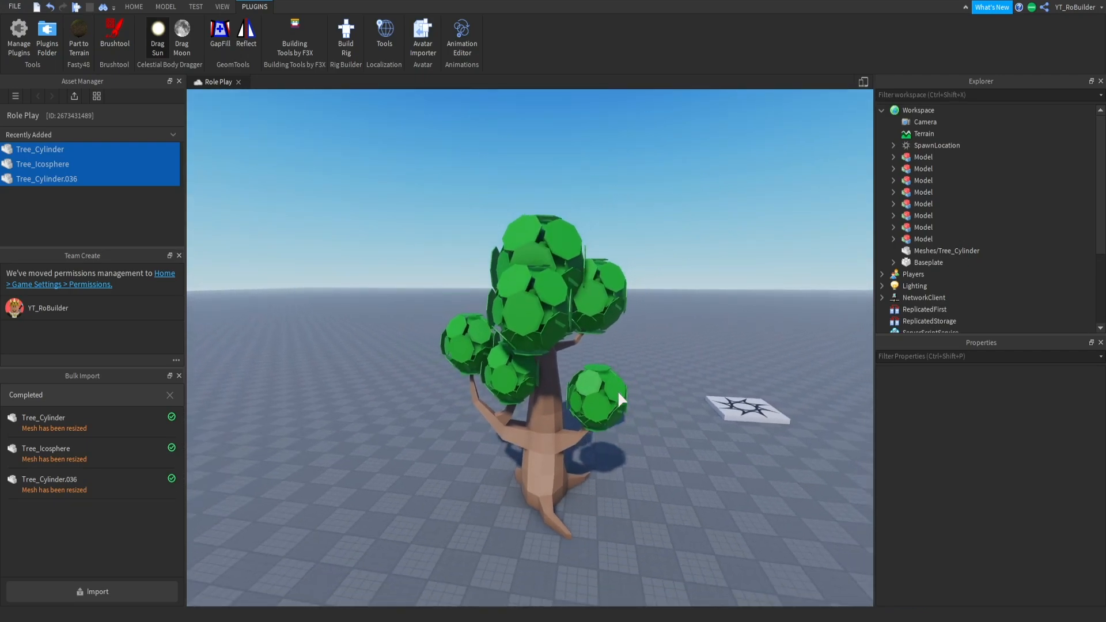